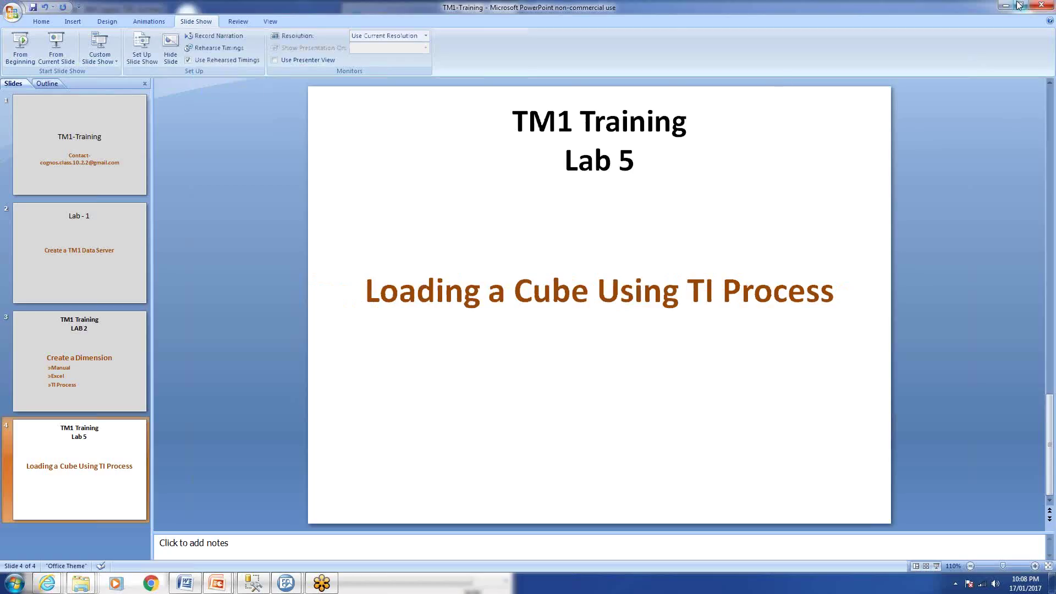
# - Minimize the Lab 5 PowerPoint presentation to reveal TM1 Architect
pyautogui.click(1004, 4)
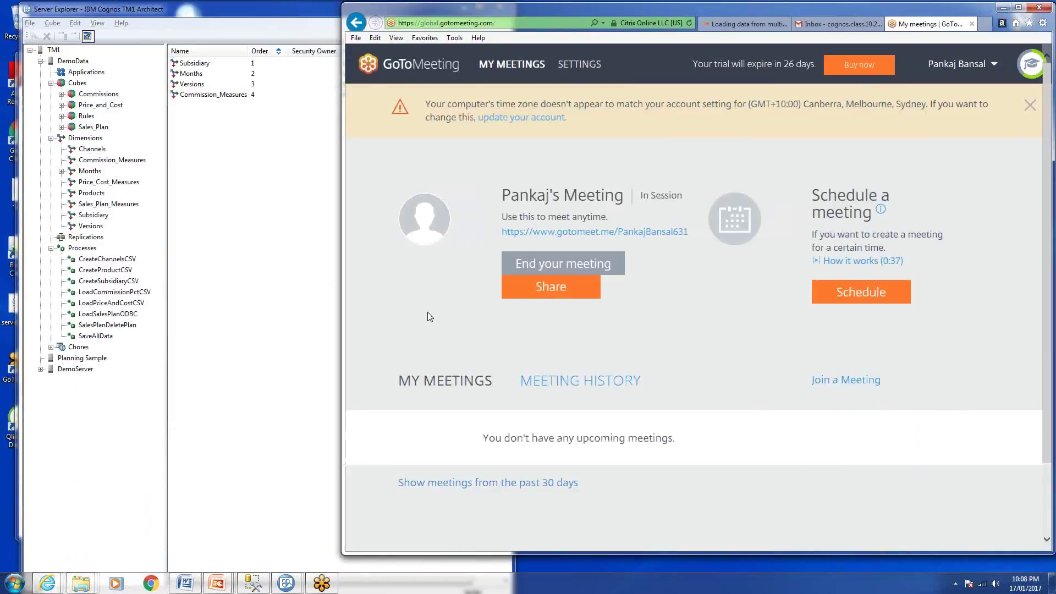
# - Maximize Server Explorer and create a new process from DemoData's Processes group
pyautogui.click(1004, 7)
pyautogui.click(479, 6)
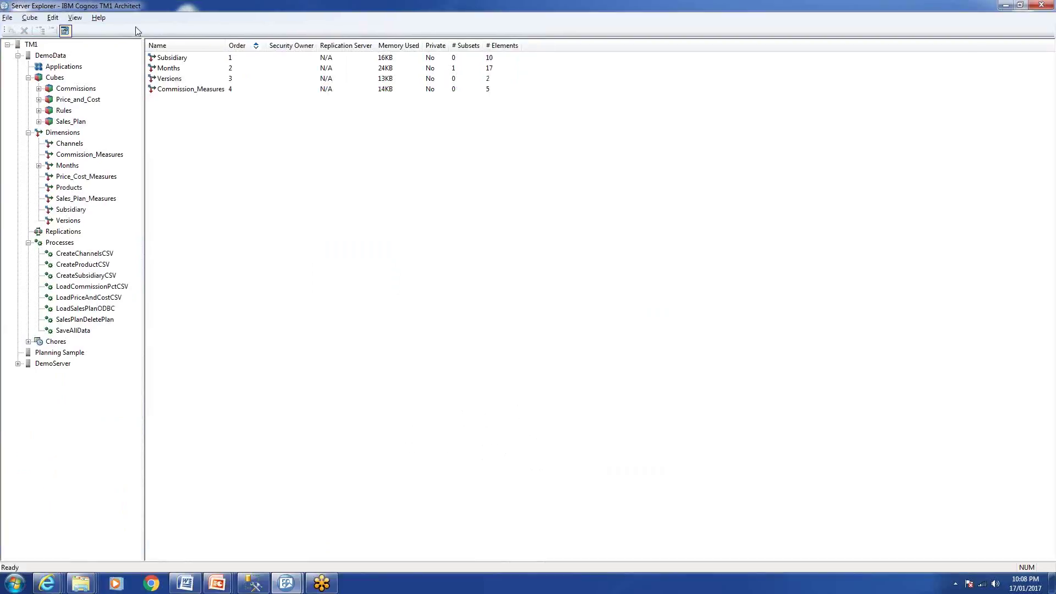
pyautogui.click(53, 247)
pyautogui.rightClick(55, 247)
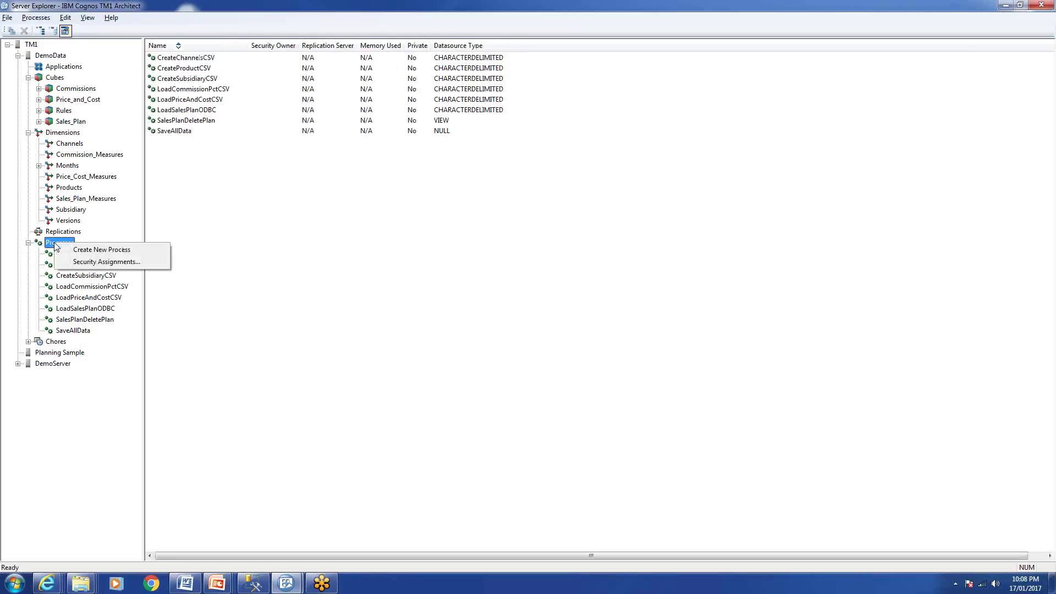
pyautogui.press('Escape')
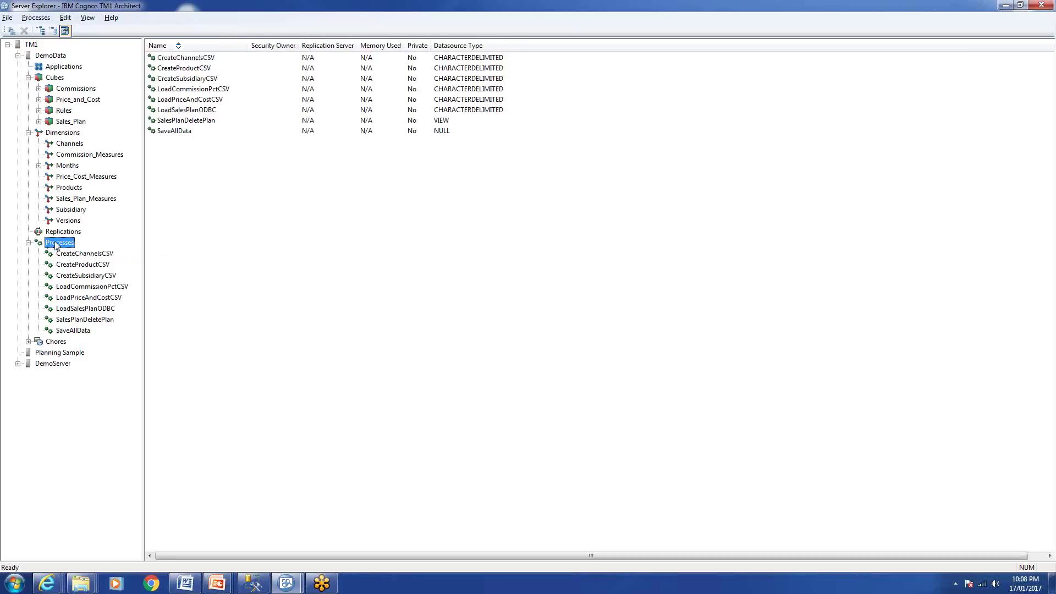
pyautogui.rightClick(56, 246)
pyautogui.click(88, 246)
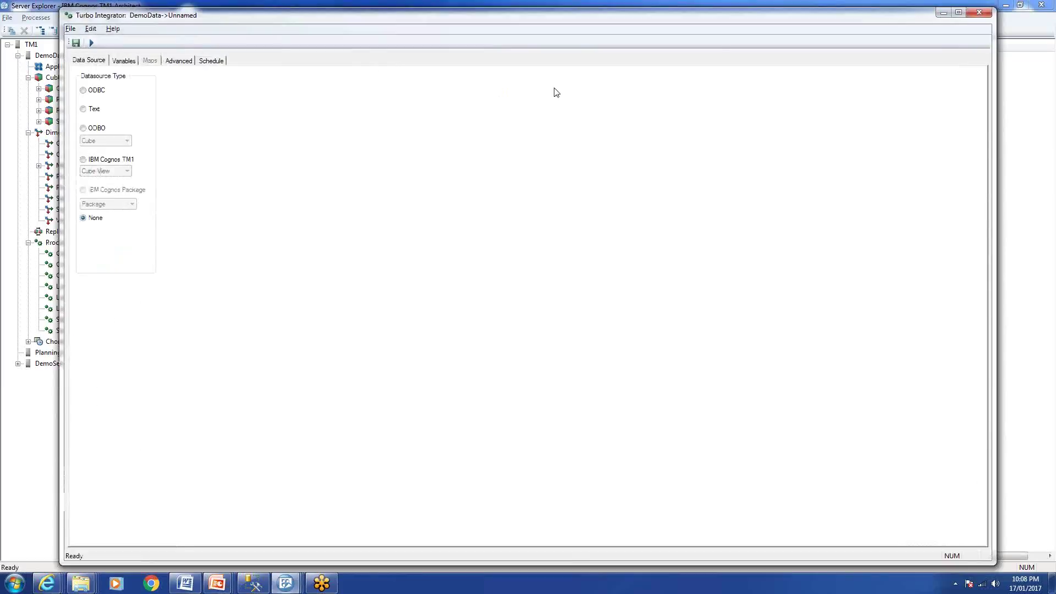
pyautogui.moveTo(735, 21); pyautogui.dragTo(685, 26)
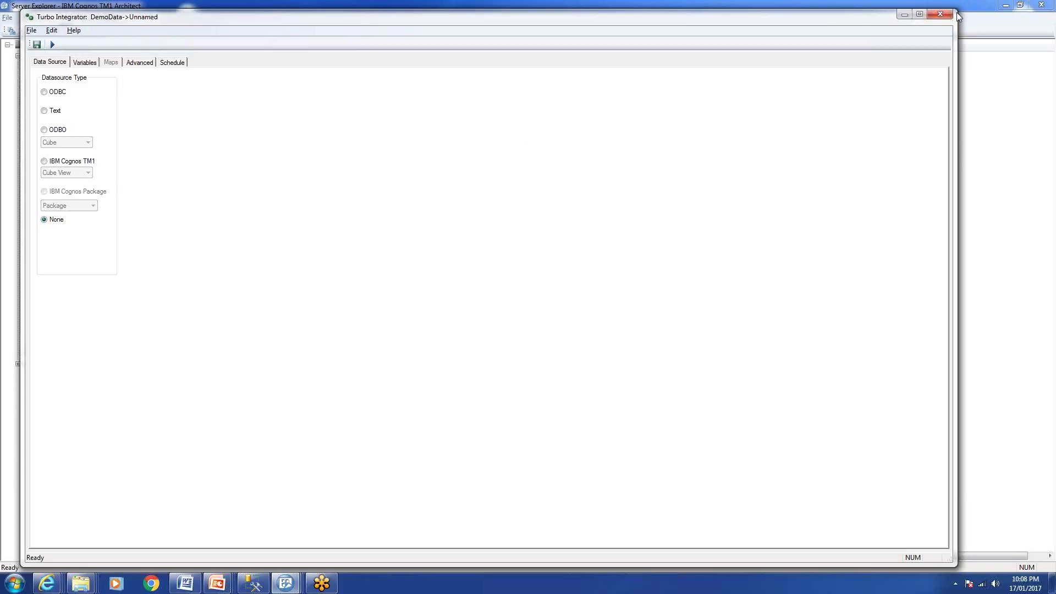
# - Set the data source type to Text and select Commissions.csv from the TI_Data folder
pyautogui.click(55, 113)
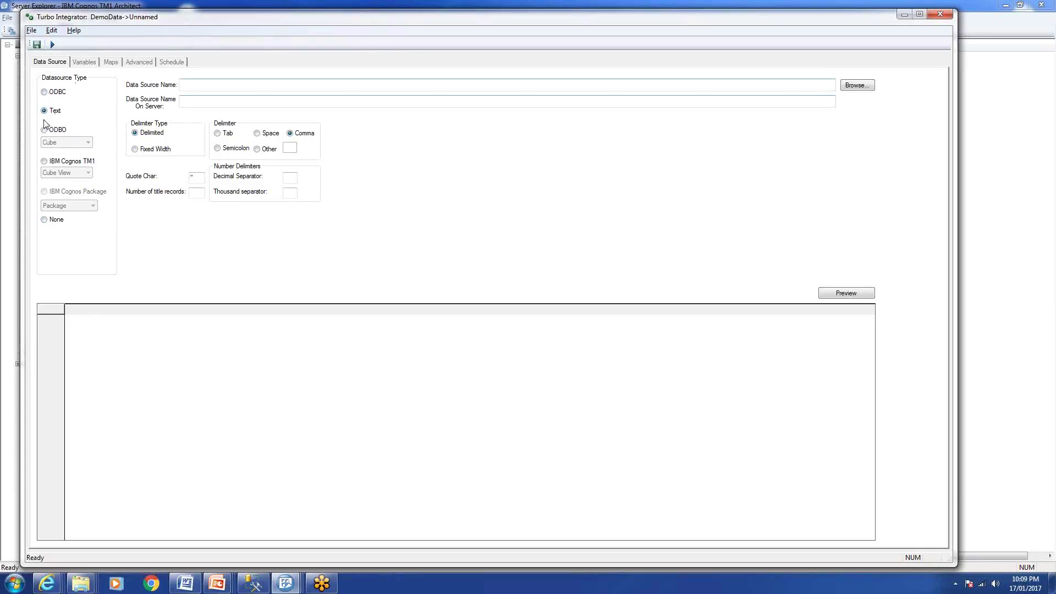
pyautogui.click(856, 85)
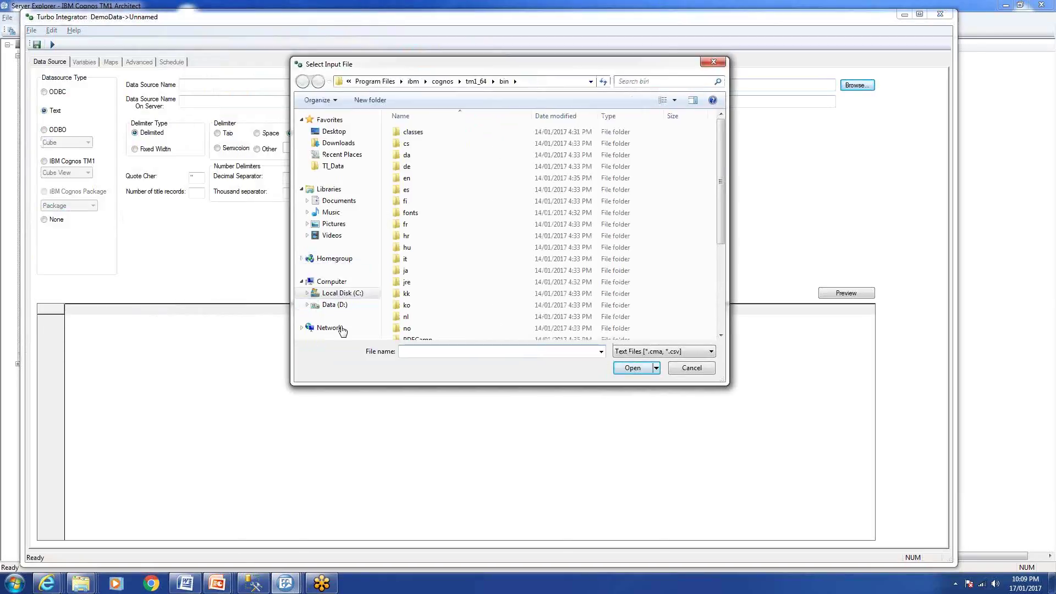
pyautogui.click(332, 166)
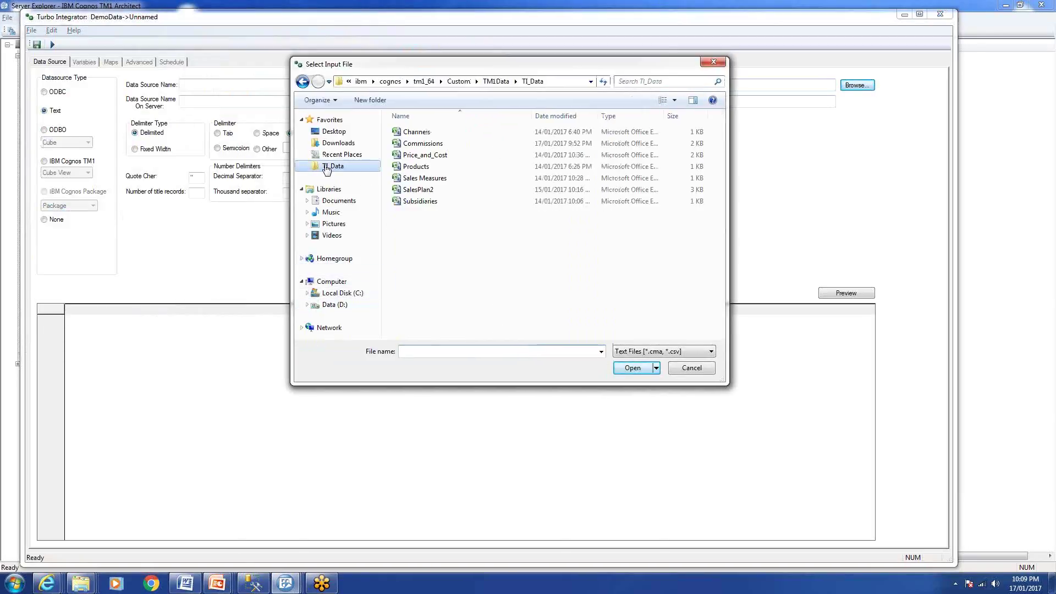
pyautogui.click(424, 145)
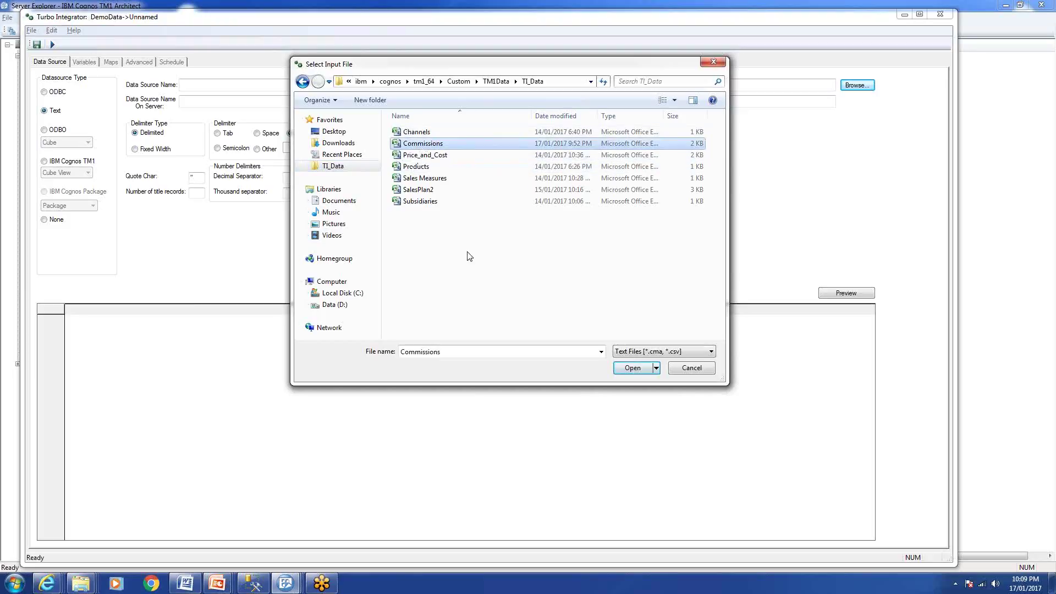
pyautogui.click(632, 368)
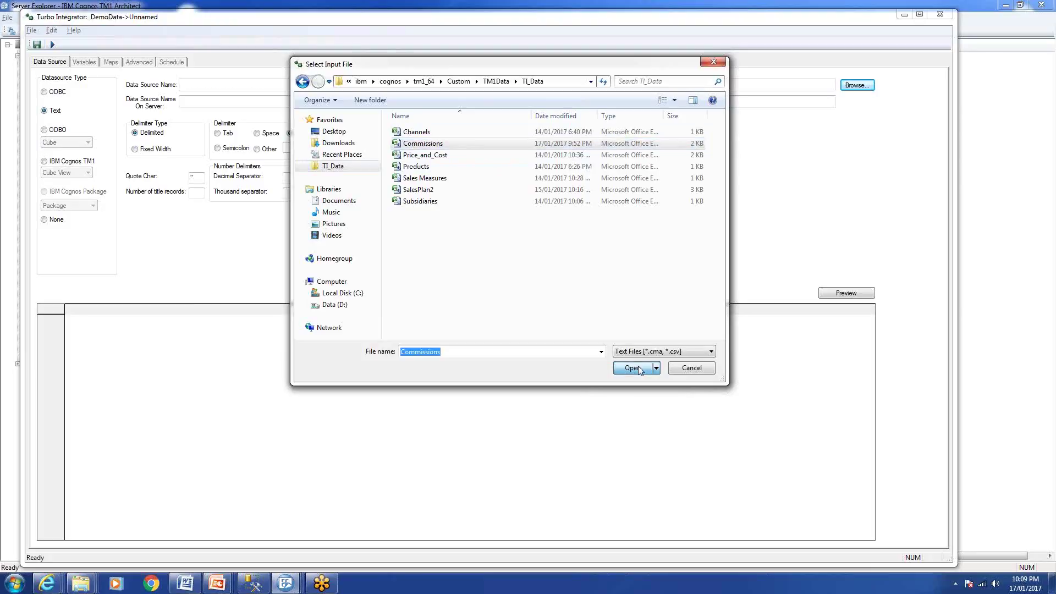
pyautogui.click(495, 330)
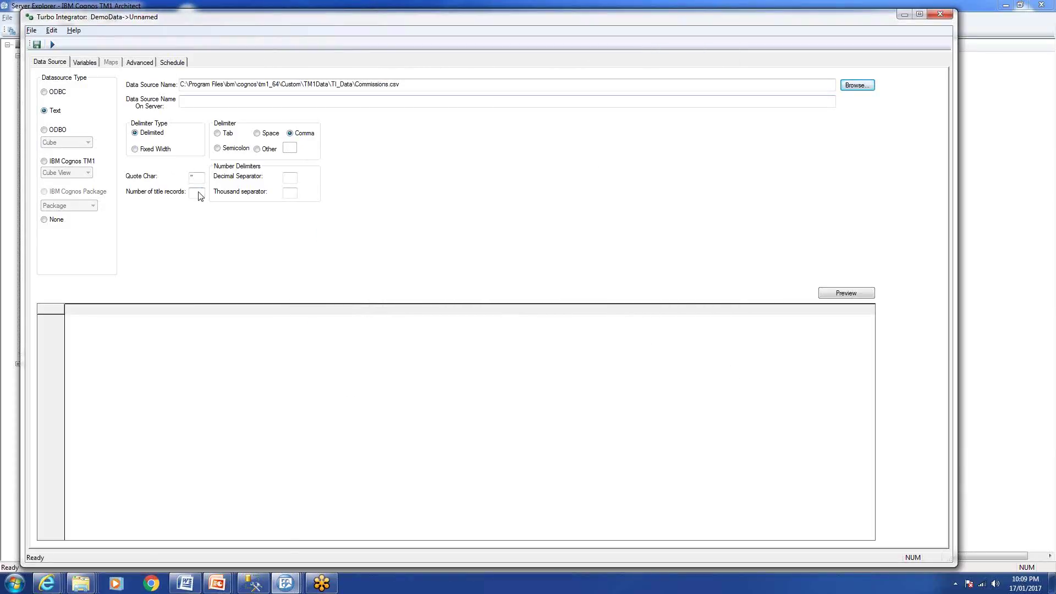
# - Preview Commissions.csv with Number of title records set to 1
pyautogui.click(842, 297)
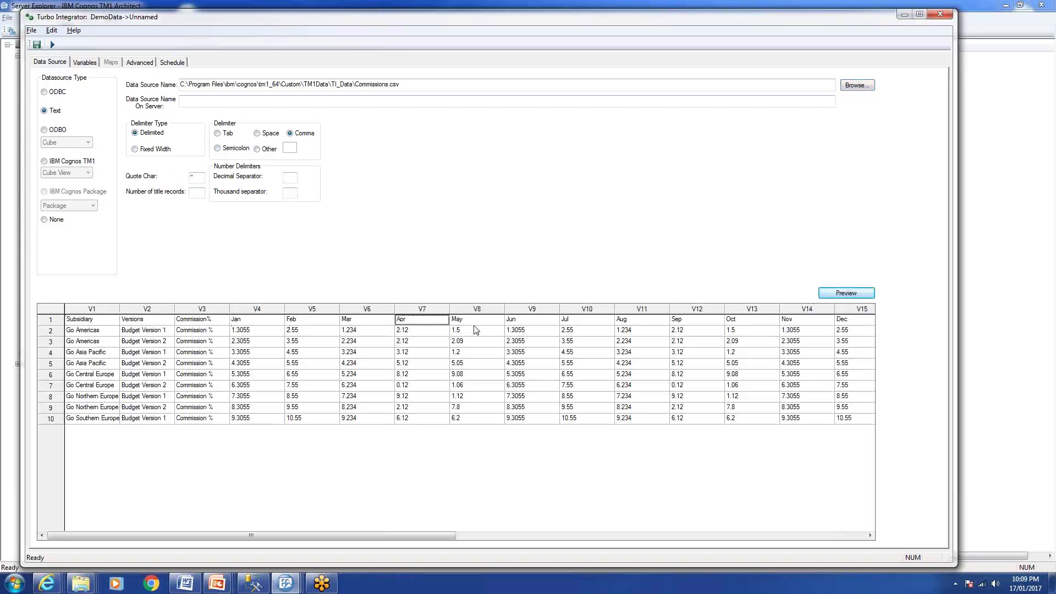
pyautogui.click(196, 194)
pyautogui.write('1')
pyautogui.click(847, 292)
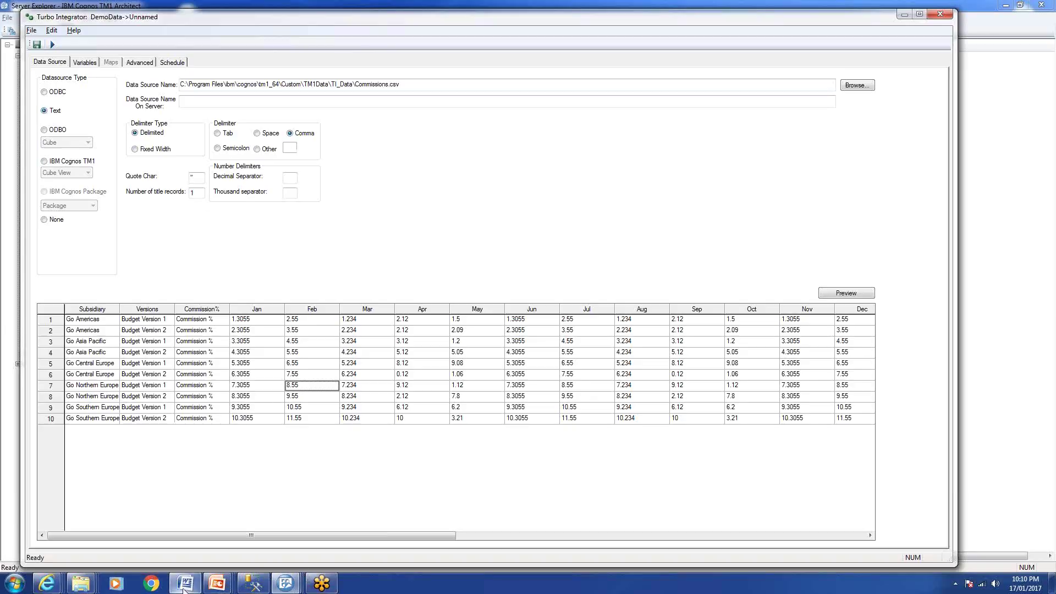
pyautogui.rightClick(80, 587)
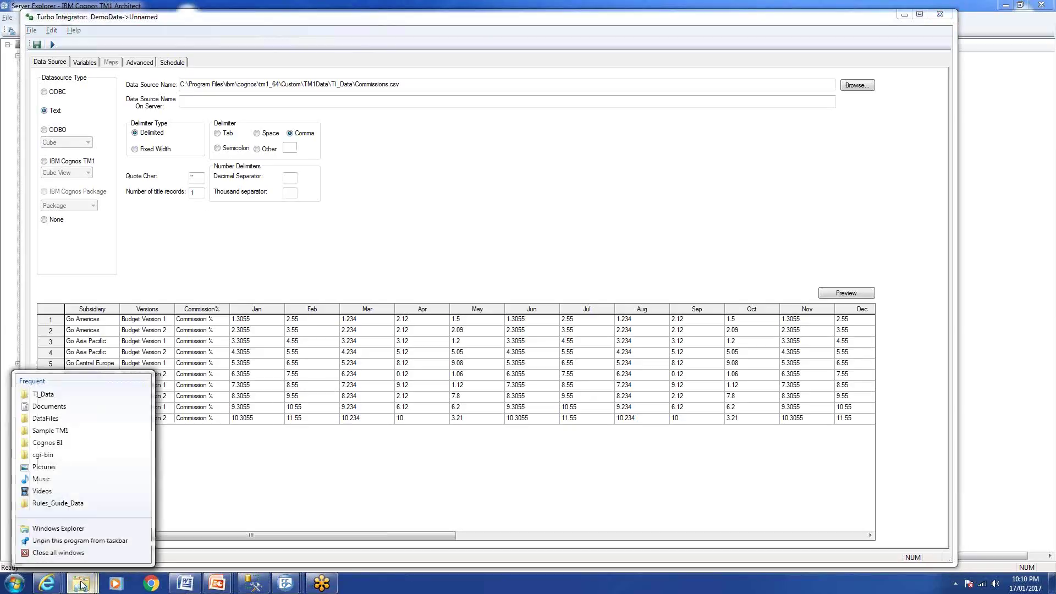
pyautogui.click(70, 529)
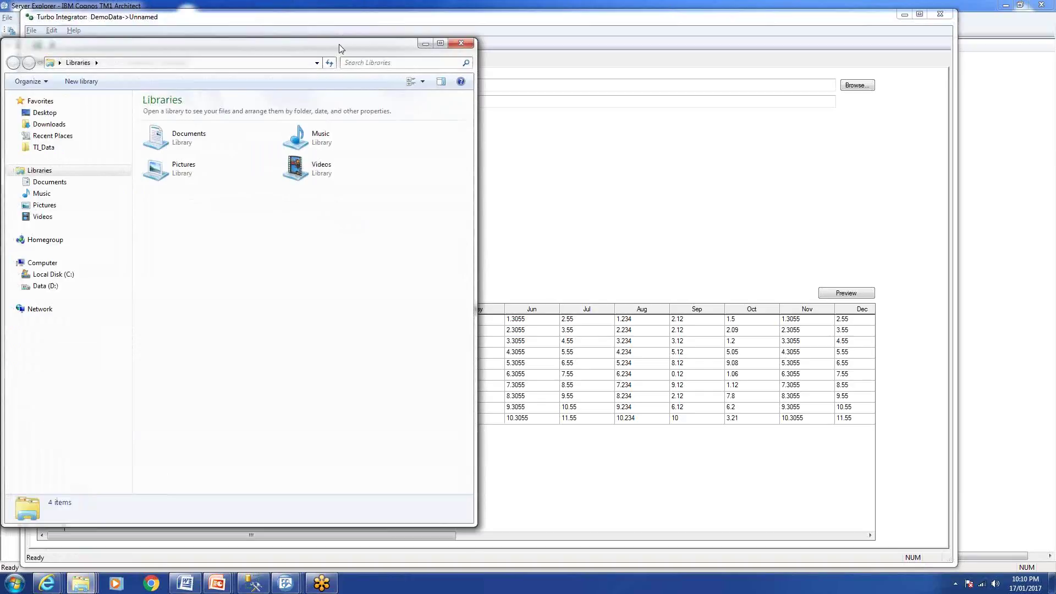
pyautogui.moveTo(337, 45); pyautogui.dragTo(613, 53)
pyautogui.click(324, 154)
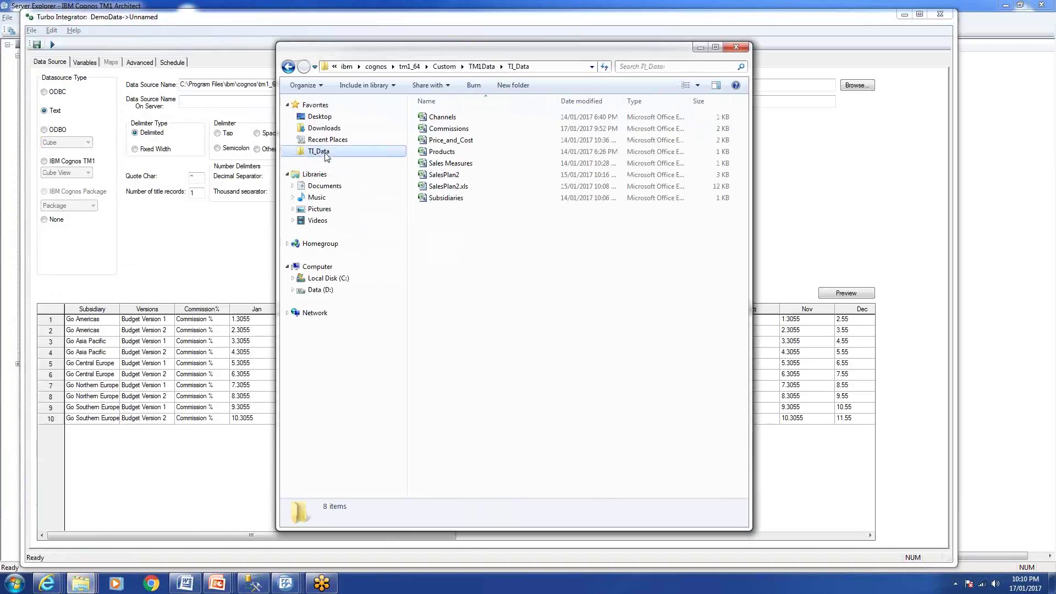
pyautogui.click(455, 130)
pyautogui.rightClick(455, 129)
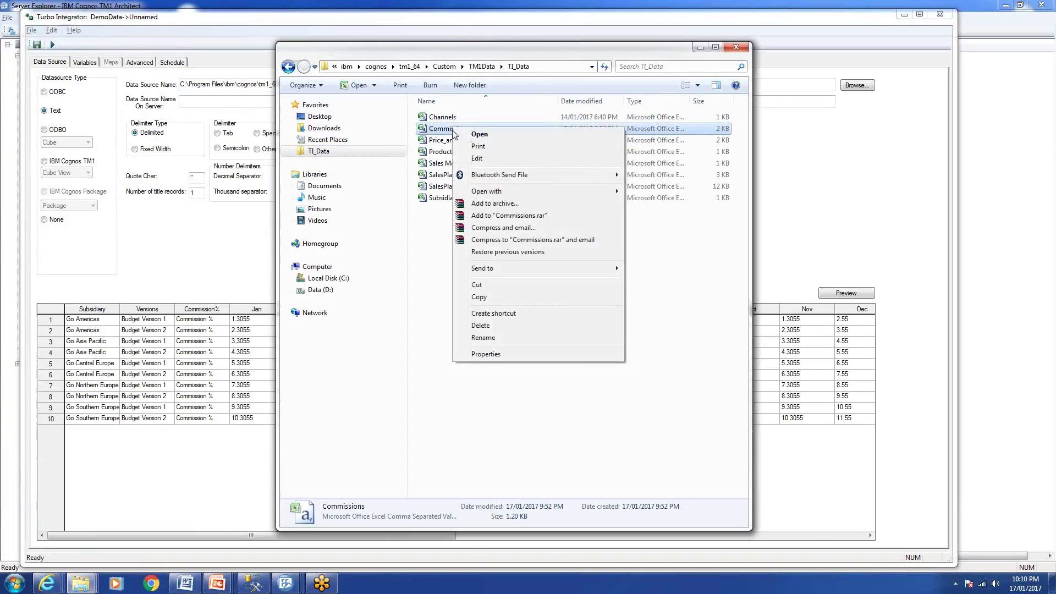
pyautogui.click(478, 160)
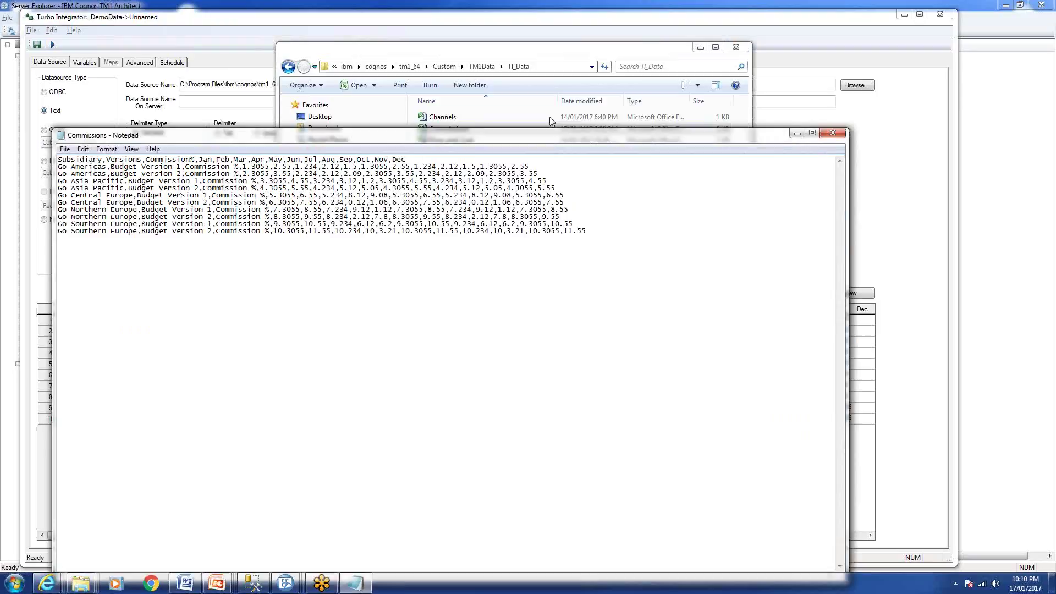
pyautogui.moveTo(546, 137); pyautogui.dragTo(558, 88)
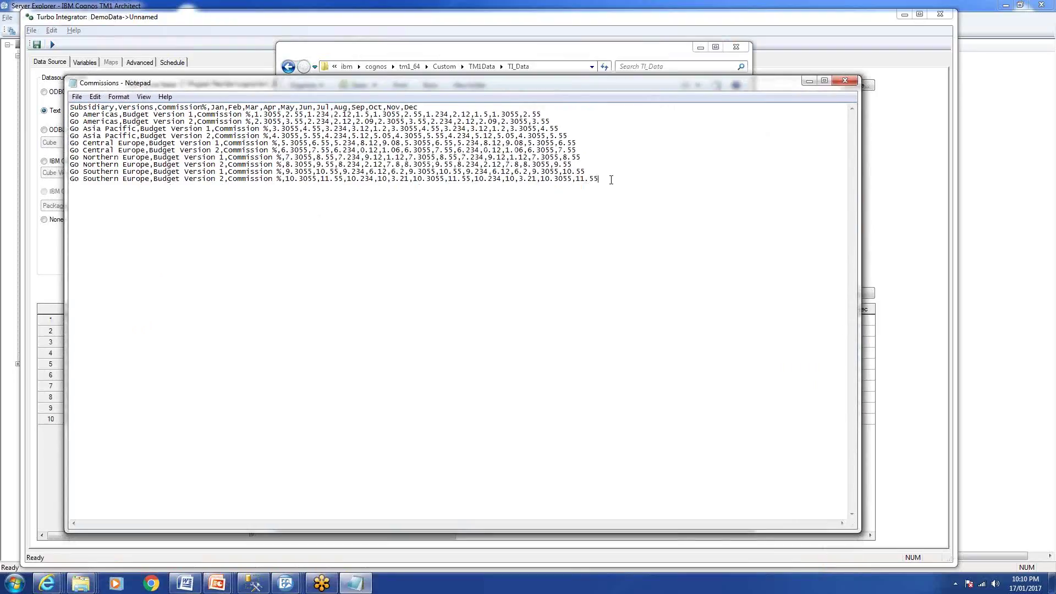
pyautogui.moveTo(610, 179); pyautogui.dragTo(70, 113)
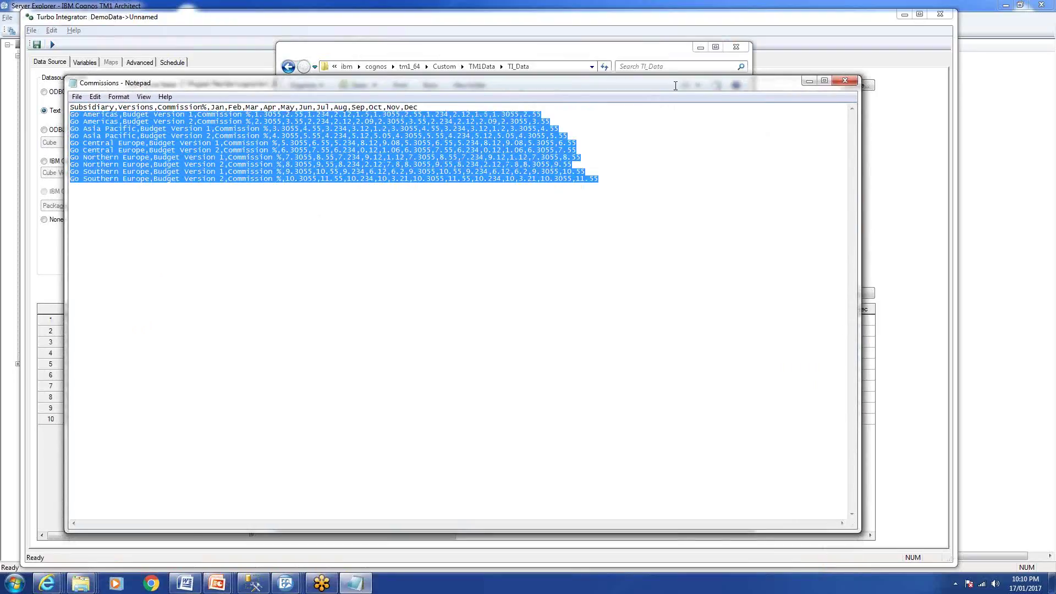
pyautogui.click(440, 110)
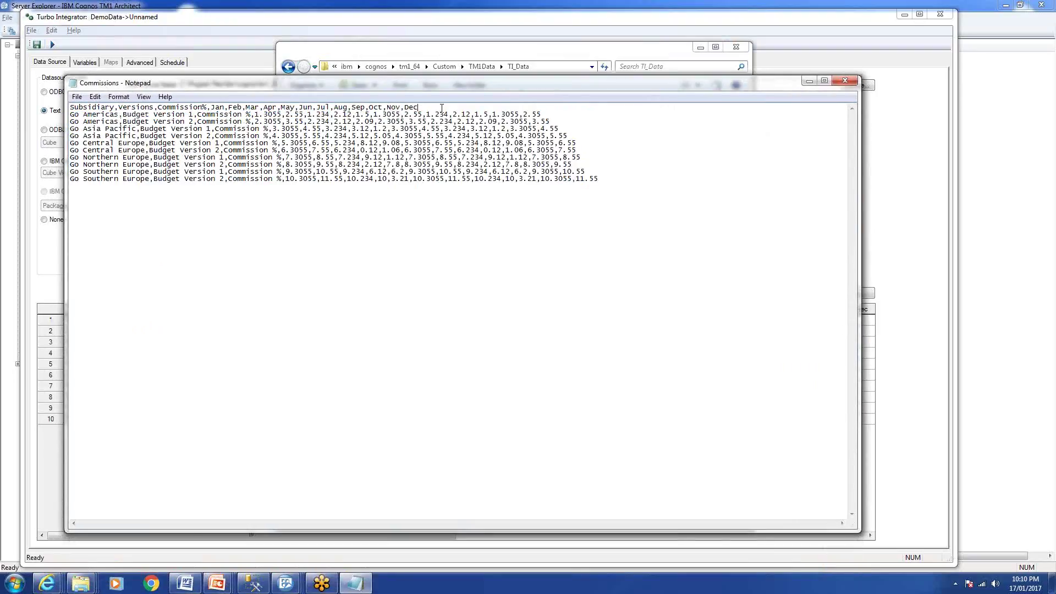
pyautogui.click(845, 80)
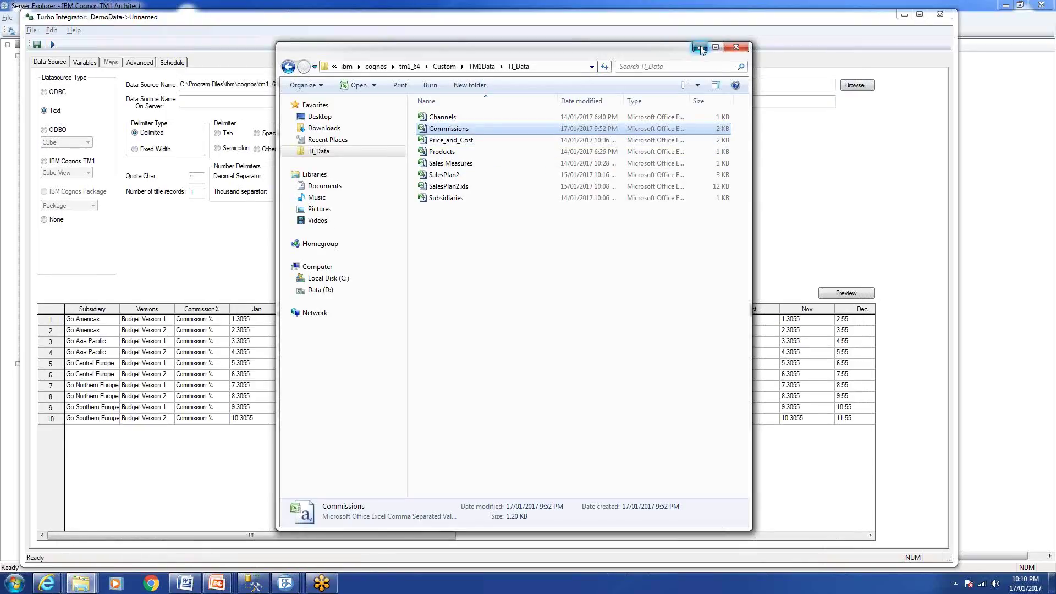
pyautogui.click(702, 48)
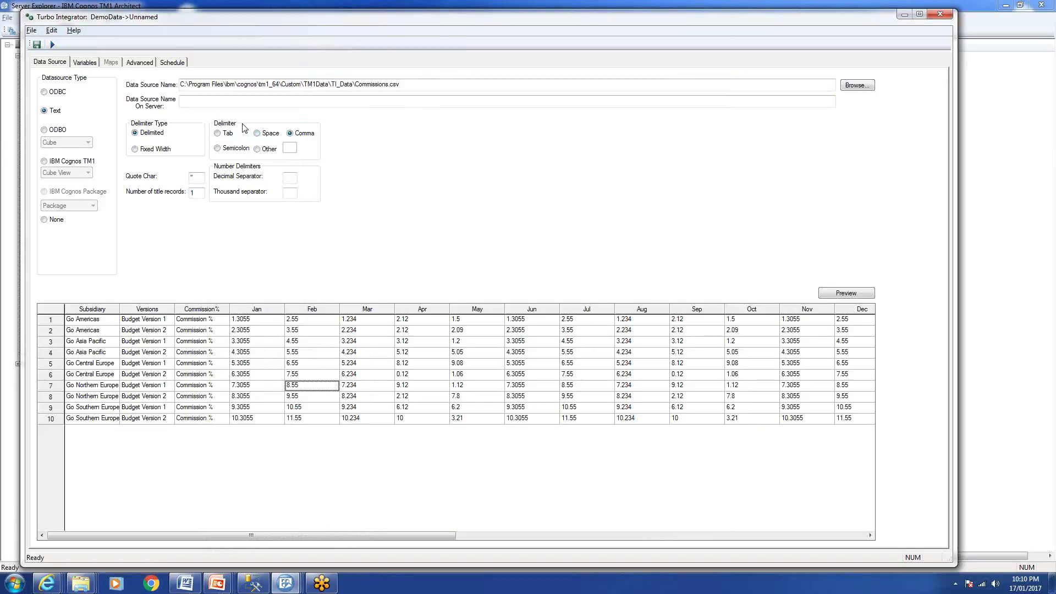
pyautogui.click(218, 149)
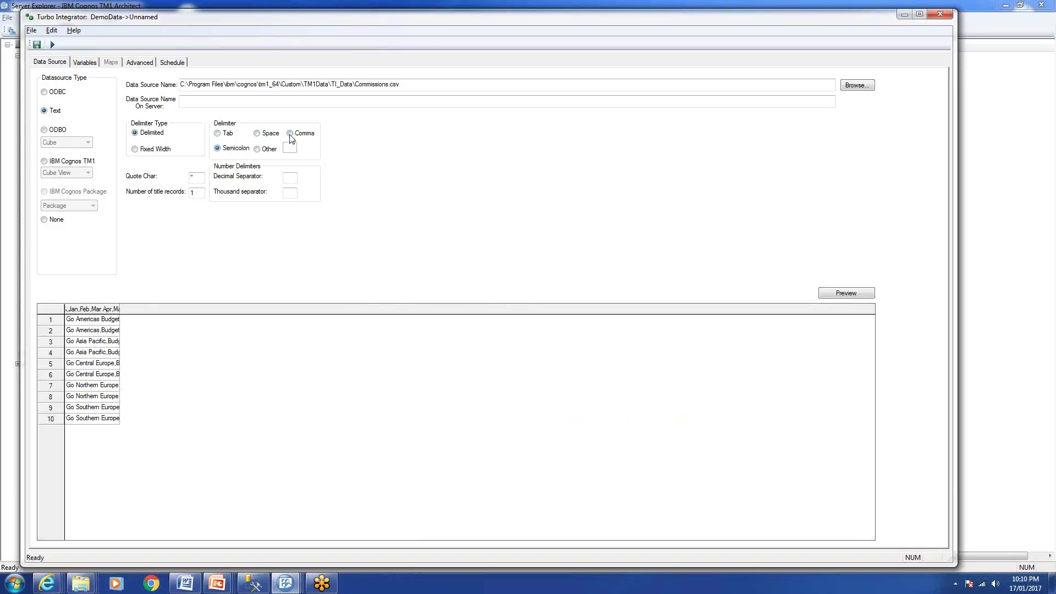
pyautogui.click(302, 135)
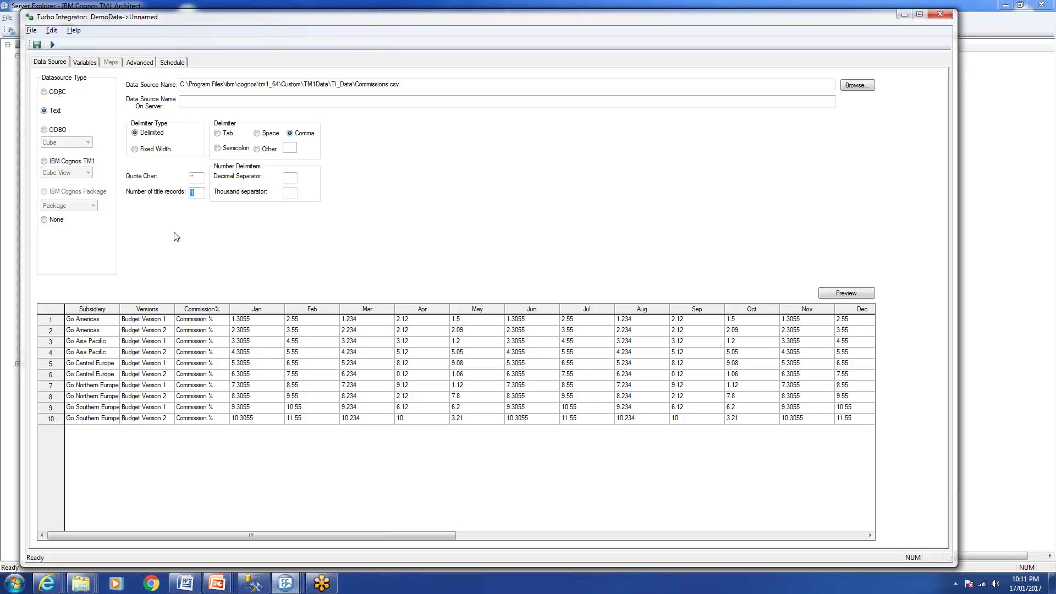
# - Review the process Variables grid, then bring up the open TM1 windows to switch to Server Explorer
pyautogui.click(85, 63)
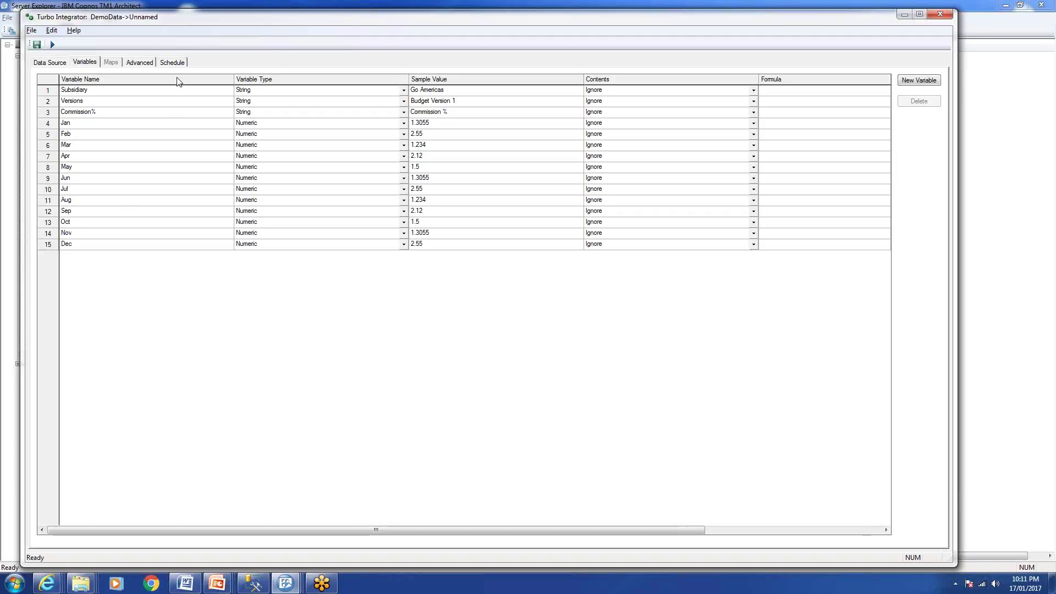
pyautogui.moveTo(58, 77); pyautogui.dragTo(68, 77)
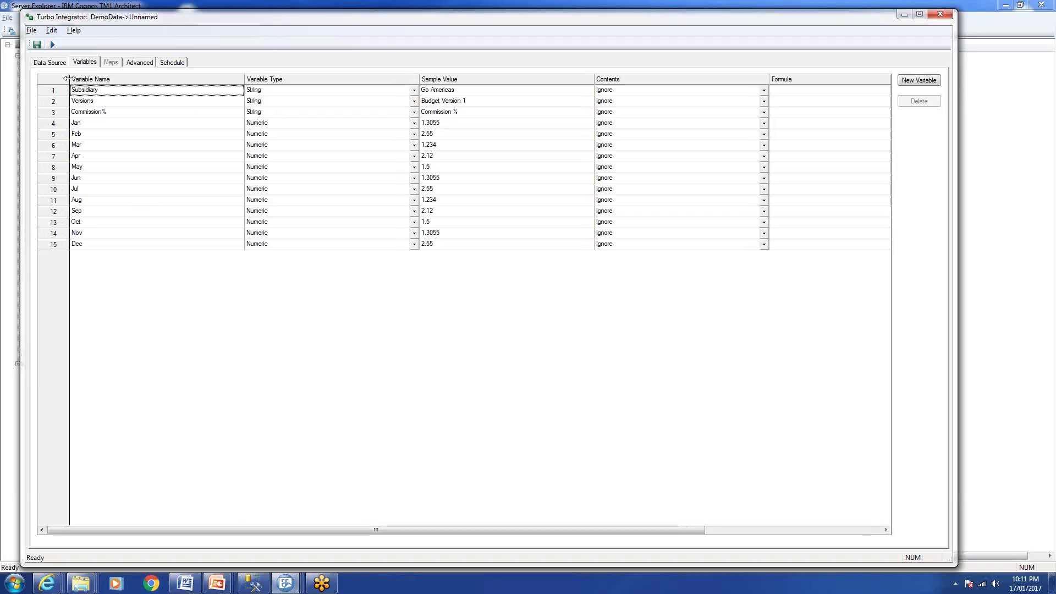
pyautogui.click(50, 63)
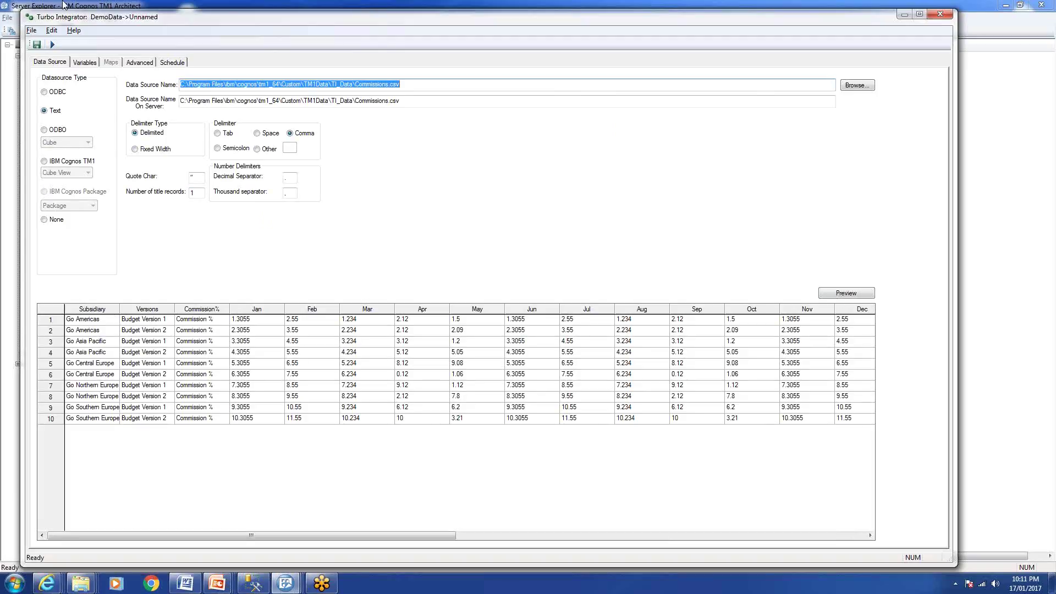
pyautogui.click(83, 62)
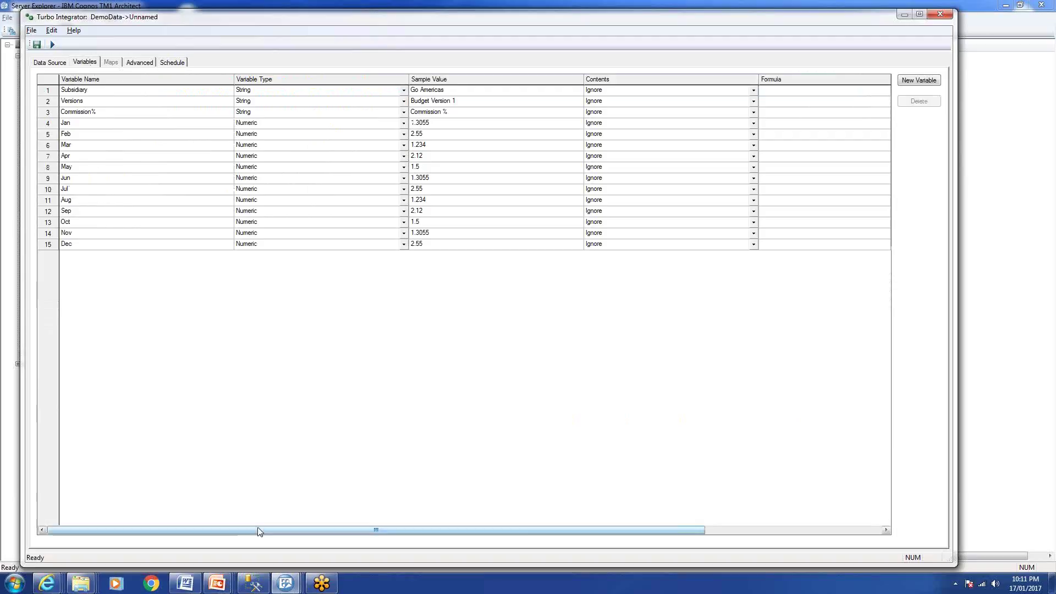
pyautogui.click(286, 583)
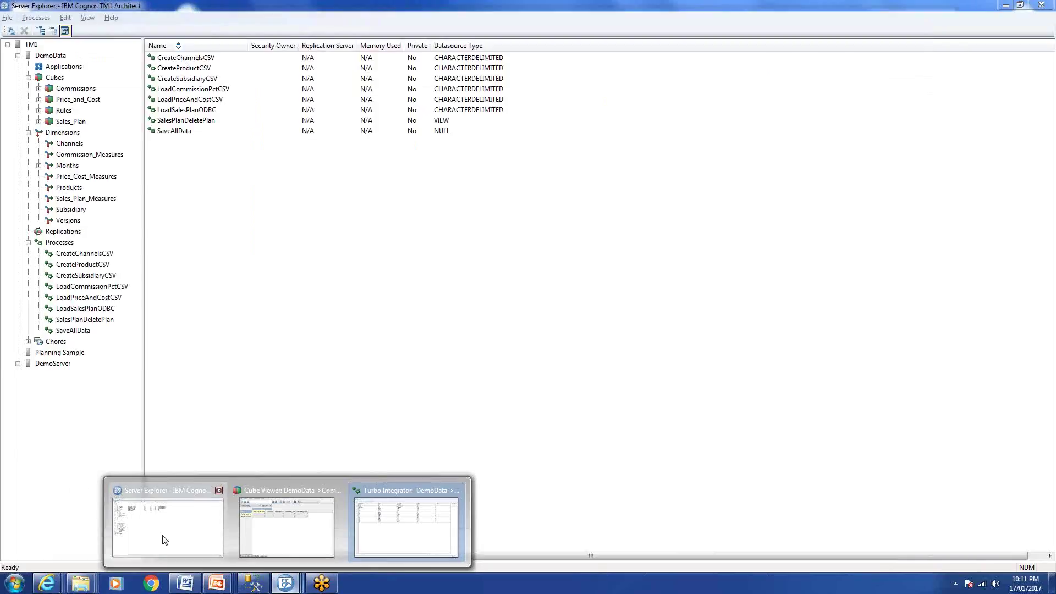
# - Open the Commissions cube in the Cube Viewer from Server Explorer and recalculate with F9
pyautogui.click(162, 536)
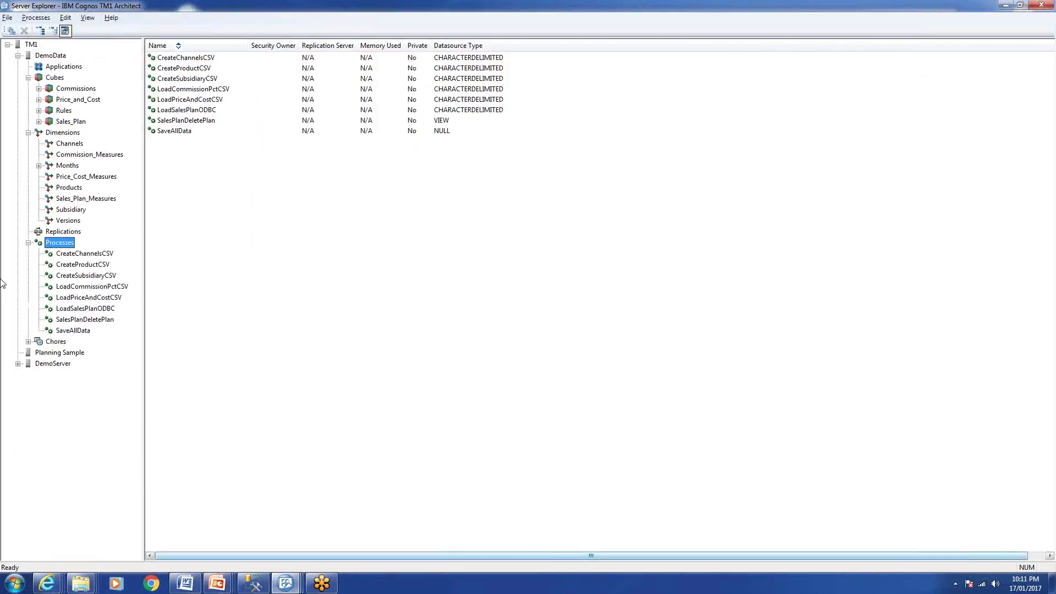
pyautogui.doubleClick(77, 90)
pyautogui.moveTo(580, 155); pyautogui.dragTo(496, 145)
pyautogui.press('F9')
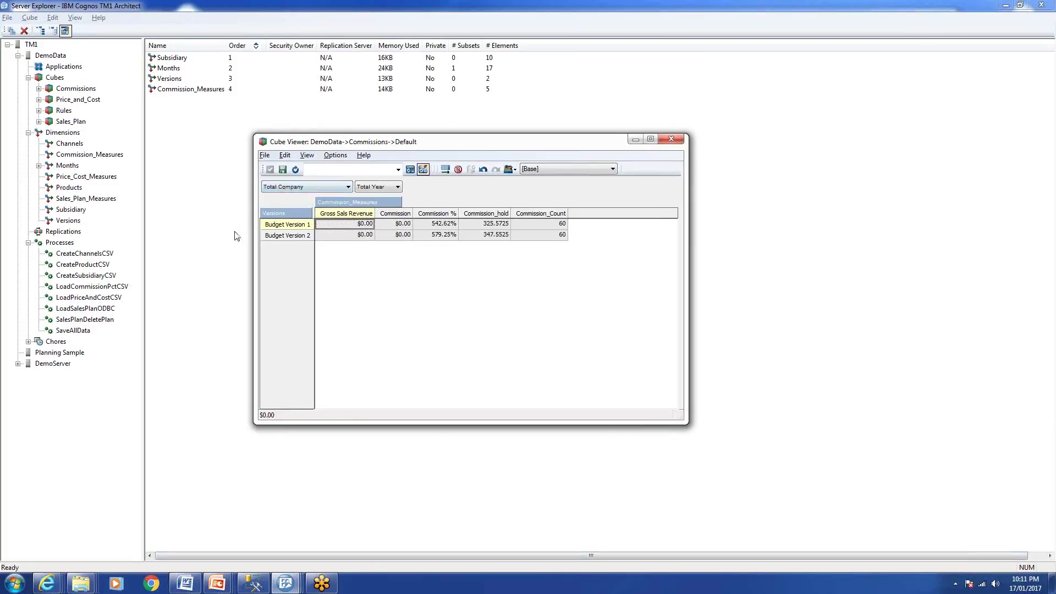
# - Browse the Subsidiary regions, including Go Europe GMBH's four subsidiaries, then cancel
pyautogui.click(325, 189)
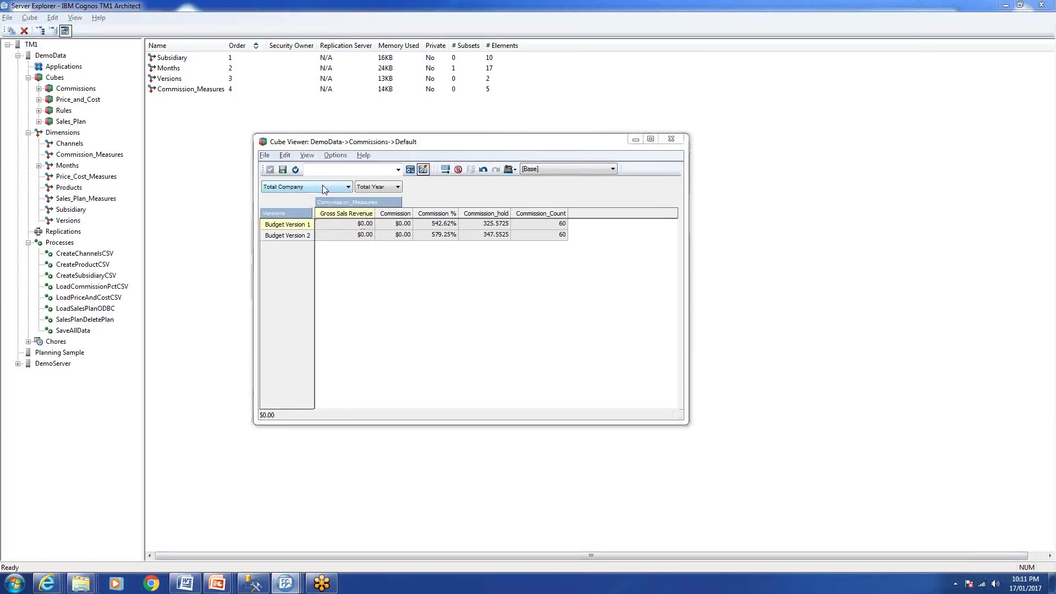
pyautogui.click(57, 175)
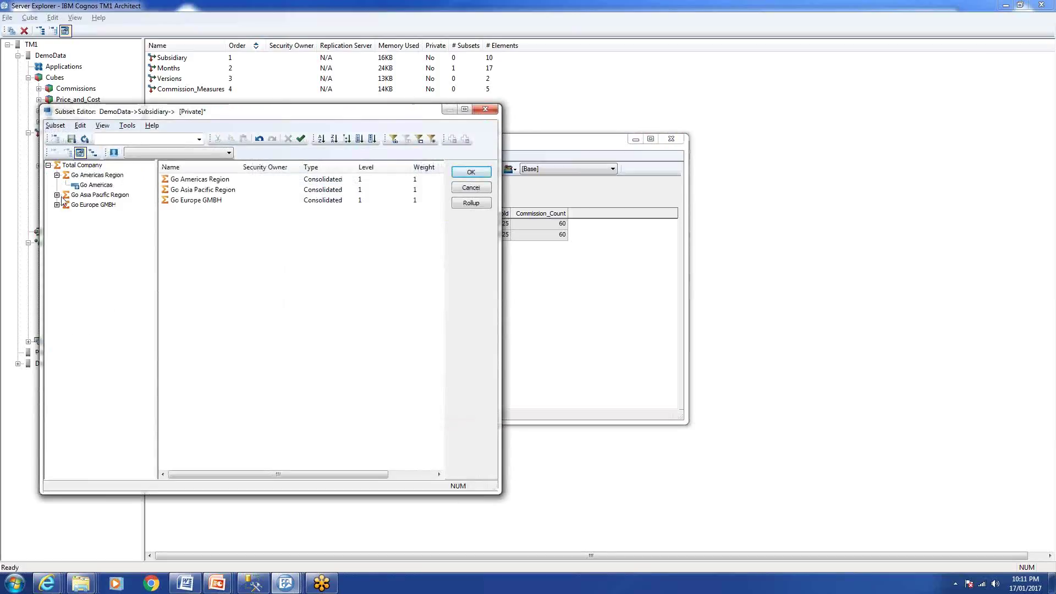
pyautogui.click(57, 195)
pyautogui.click(57, 214)
pyautogui.click(93, 214)
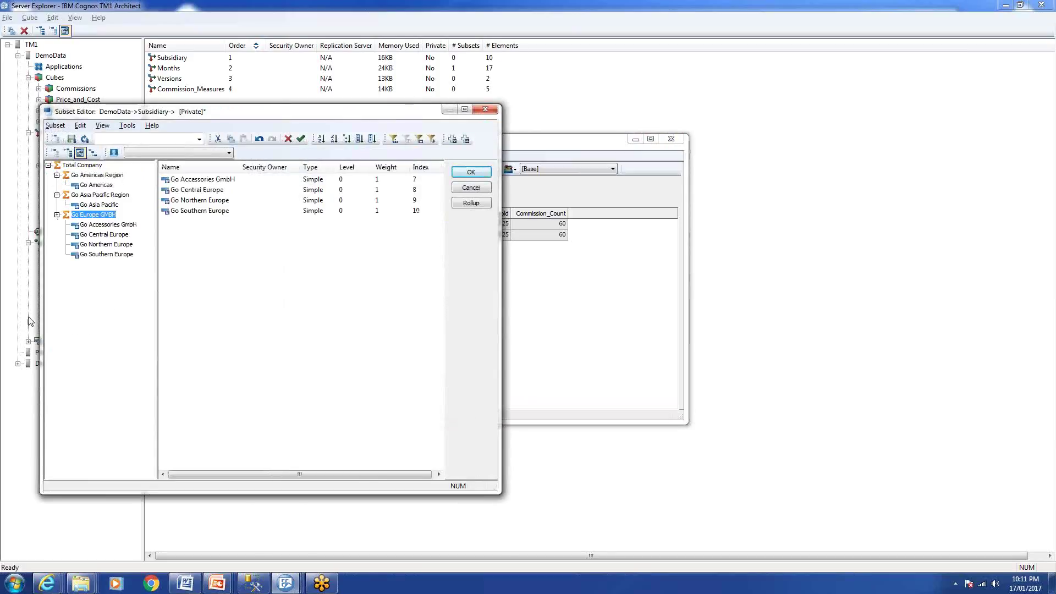
pyautogui.click(483, 188)
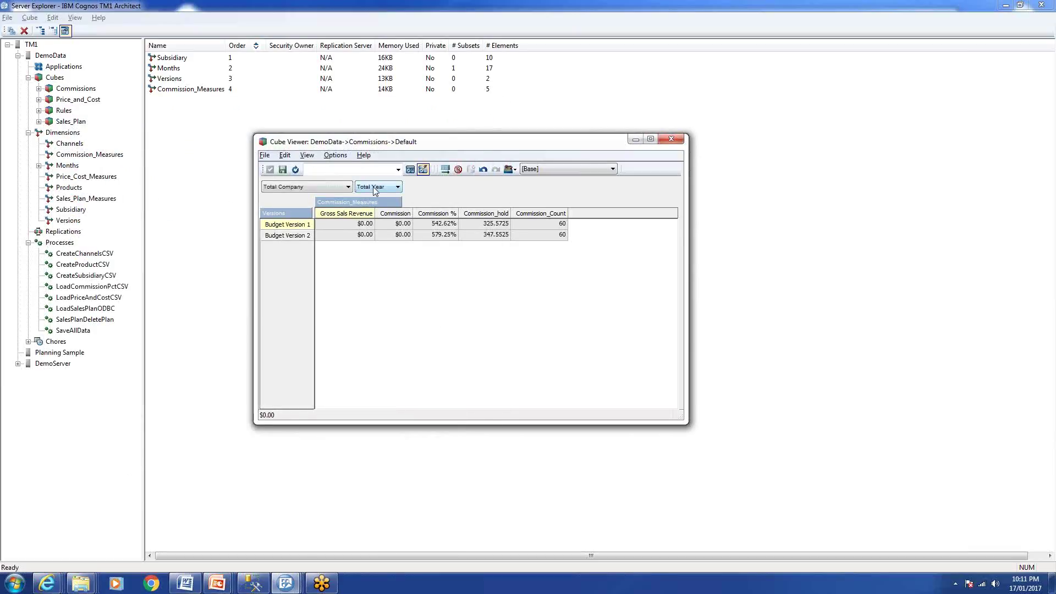
# - Expand Q1–Q4 in the Months list, then view Commission_Measures and Versions members unchanged
pyautogui.click(374, 188)
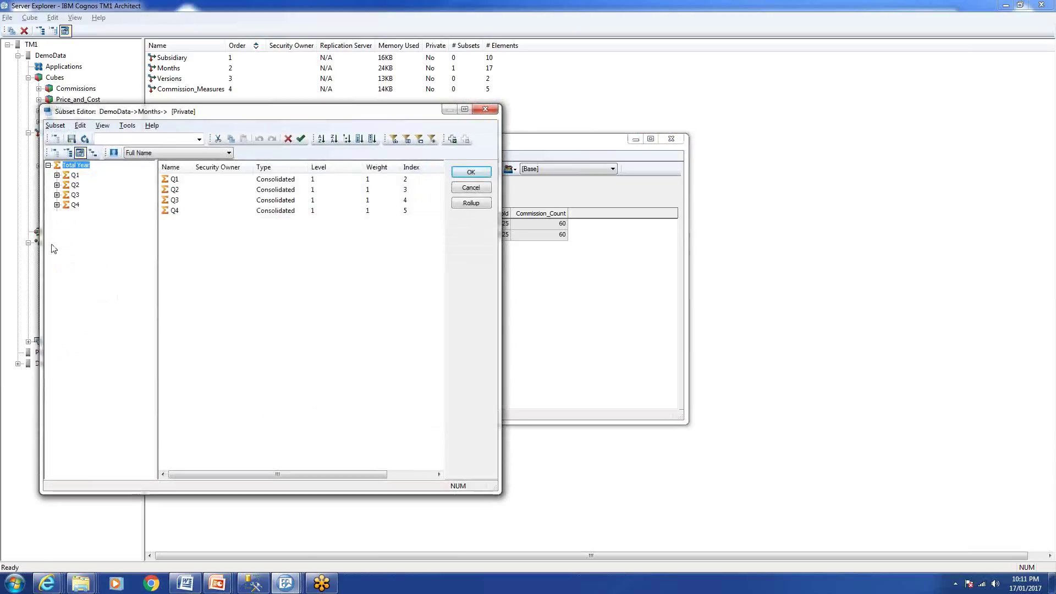
pyautogui.click(57, 175)
pyautogui.click(57, 214)
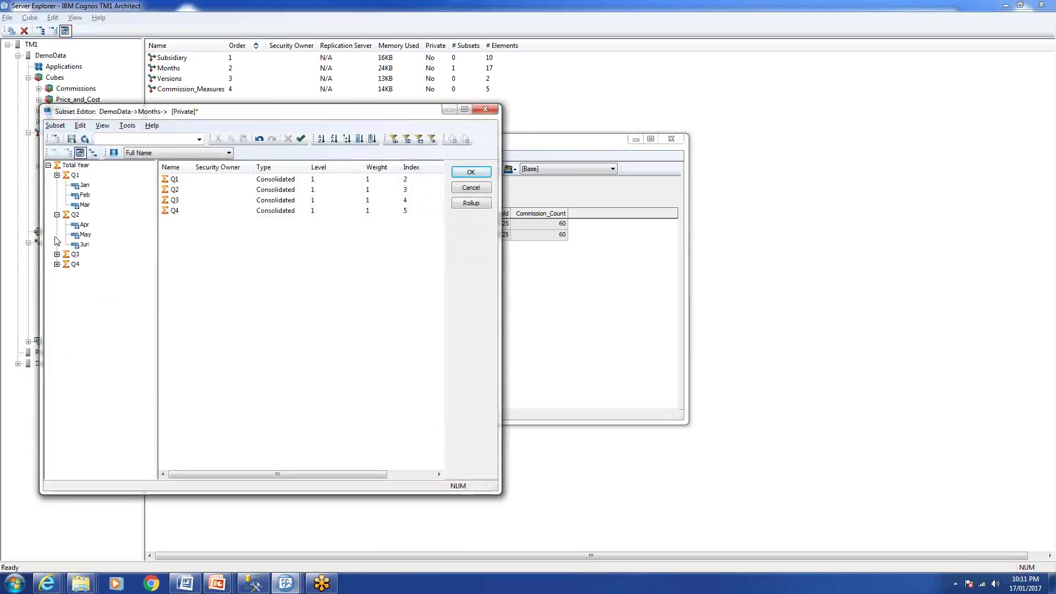
pyautogui.click(56, 254)
pyautogui.click(57, 294)
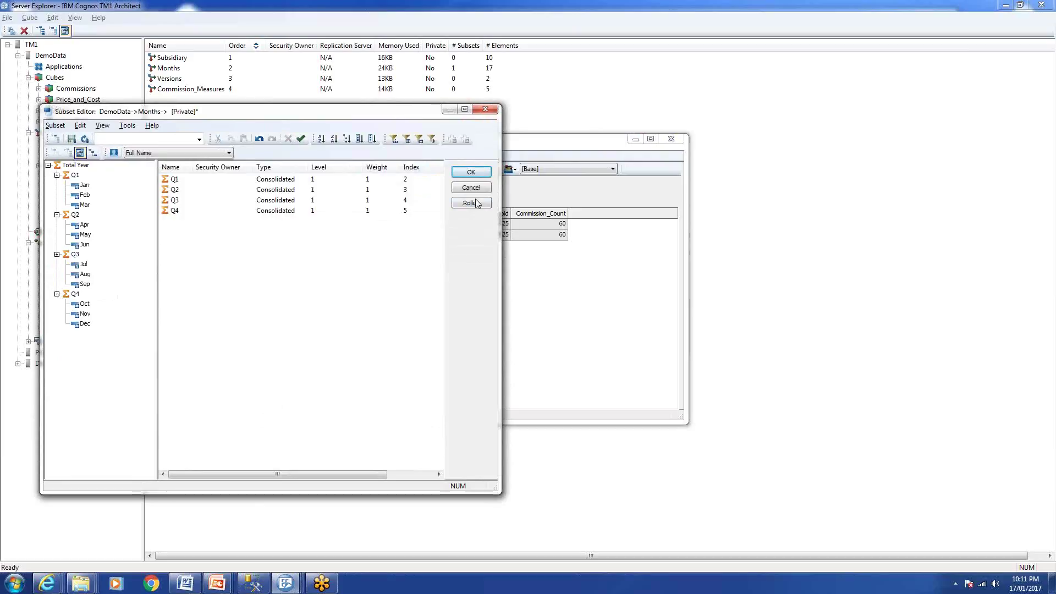
pyautogui.click(471, 172)
pyautogui.doubleClick(334, 206)
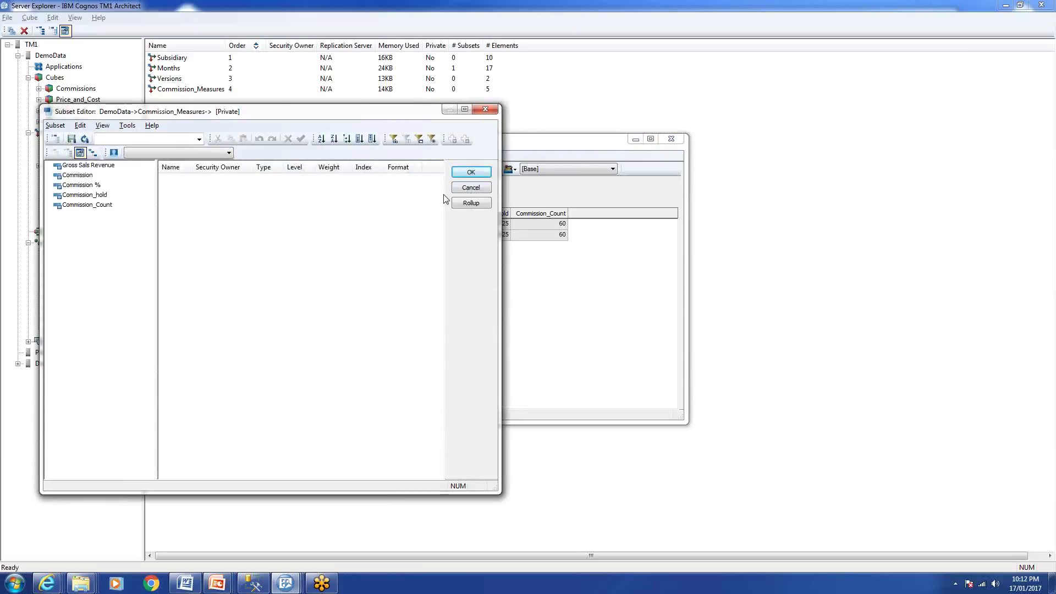
pyautogui.click(471, 188)
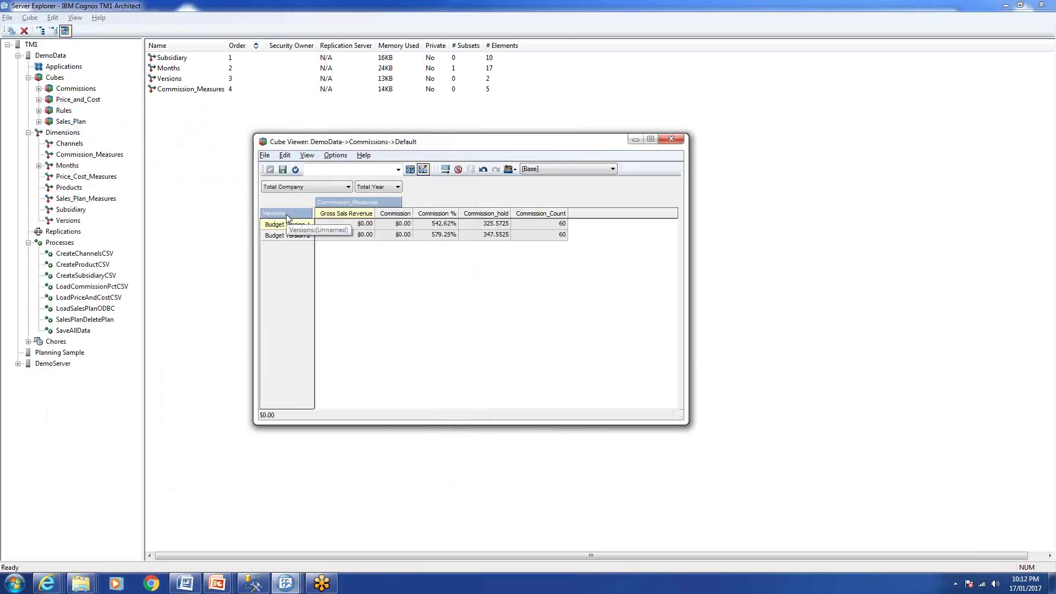
pyautogui.doubleClick(287, 216)
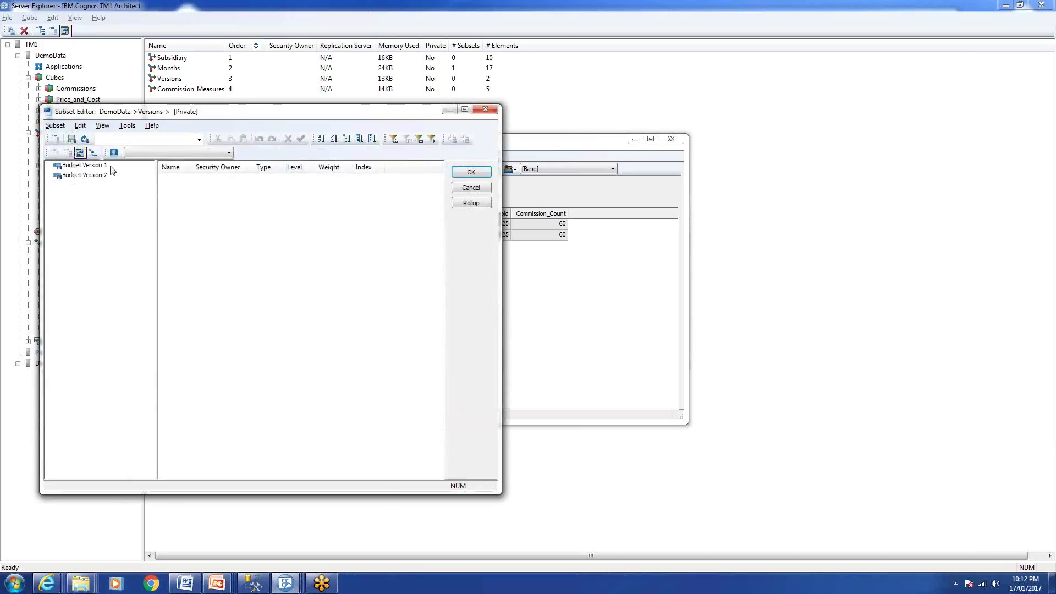
pyautogui.click(471, 188)
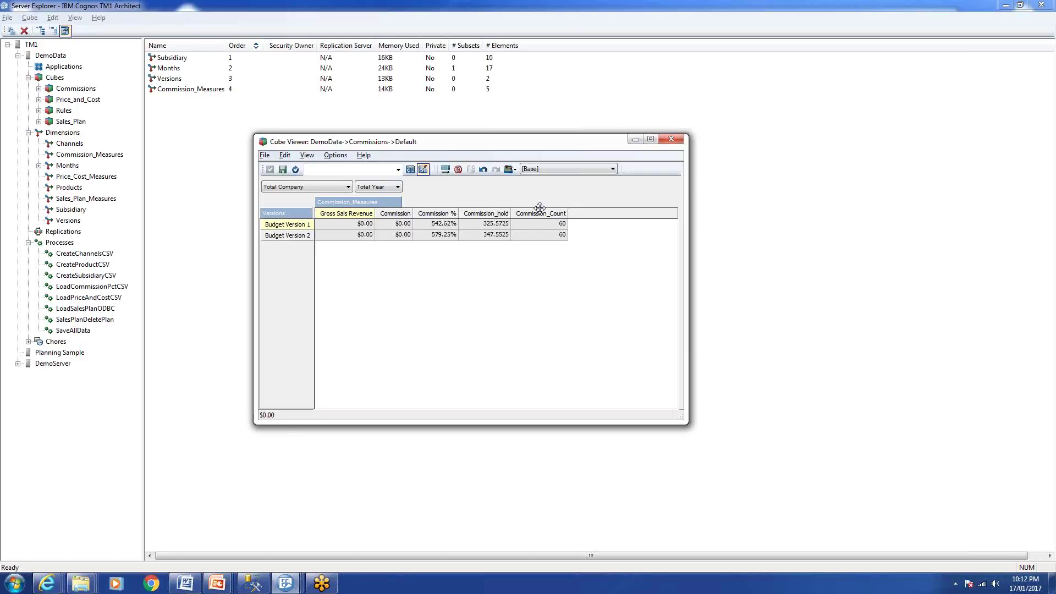
# - Move Months to the columns and expand Total Year and Q1 into Jan, Feb, Mar
pyautogui.moveTo(394, 183); pyautogui.dragTo(348, 211)
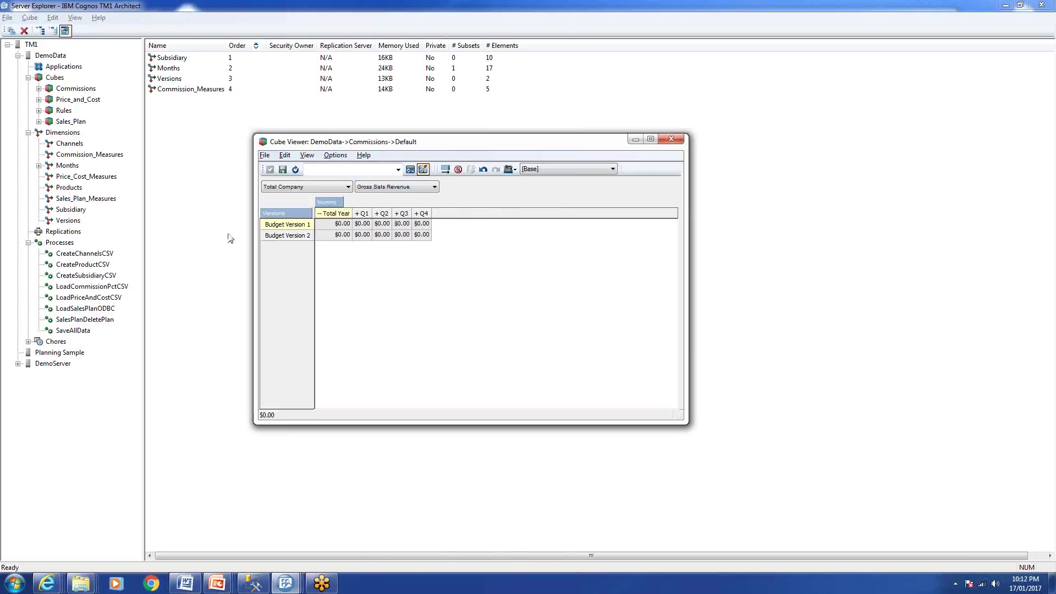
pyautogui.doubleClick(344, 214)
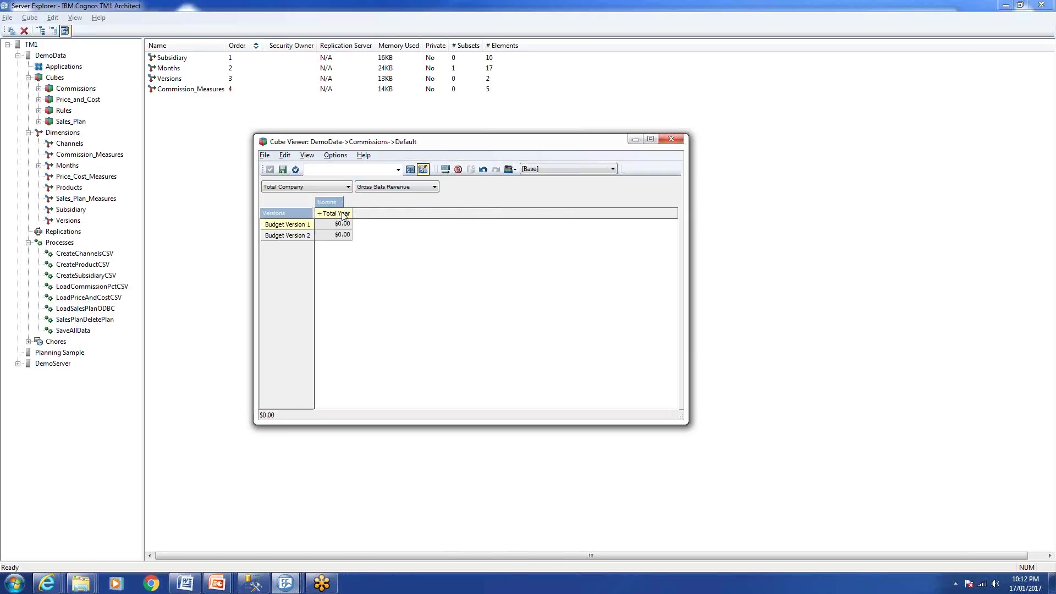
pyautogui.click(319, 215)
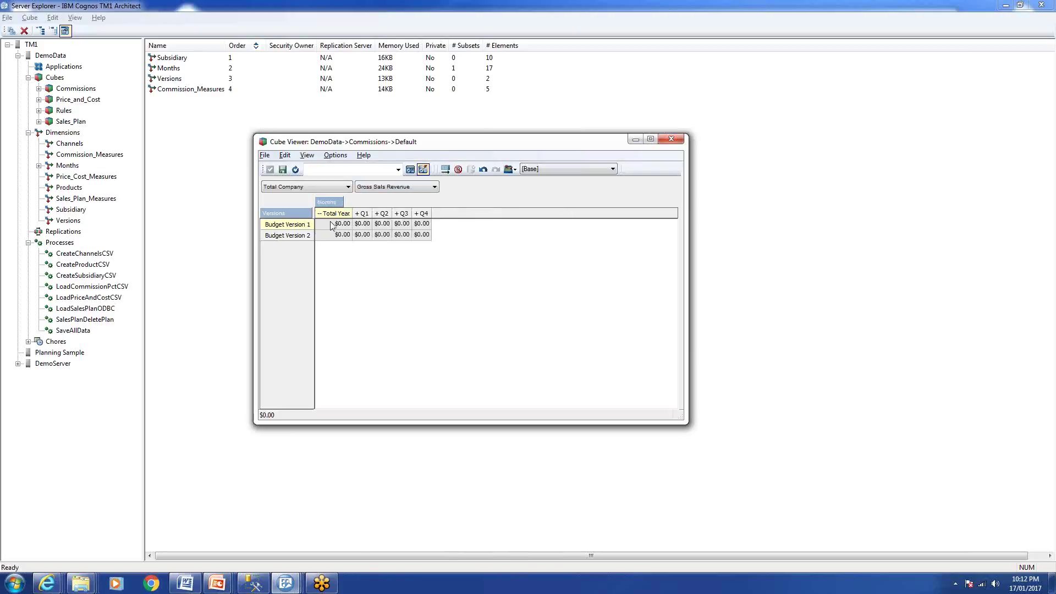
pyautogui.click(360, 215)
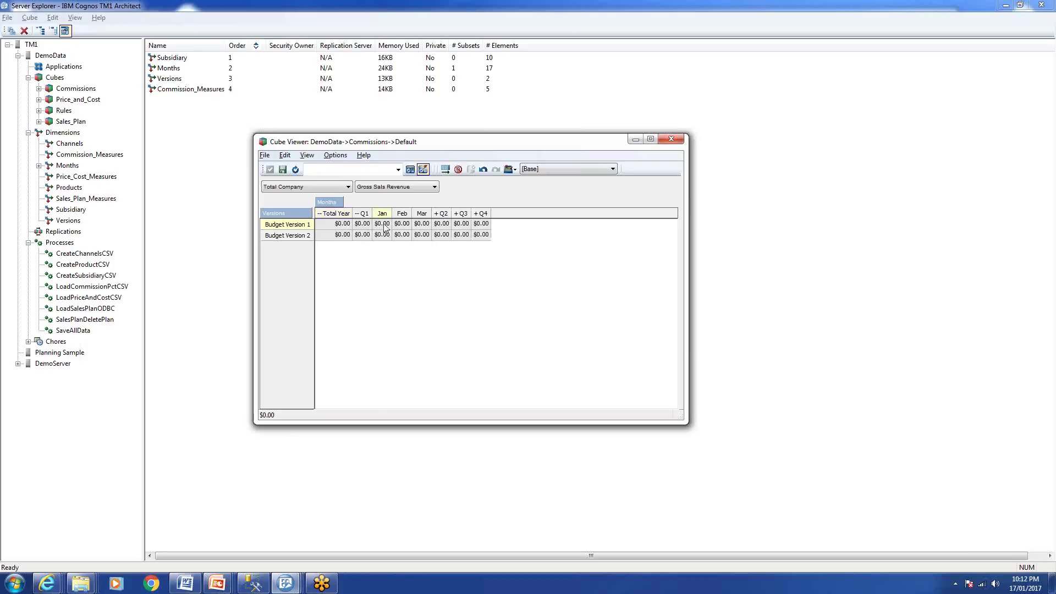
# - Filter the view's Subsidiary to Go Americas Region
pyautogui.click(348, 188)
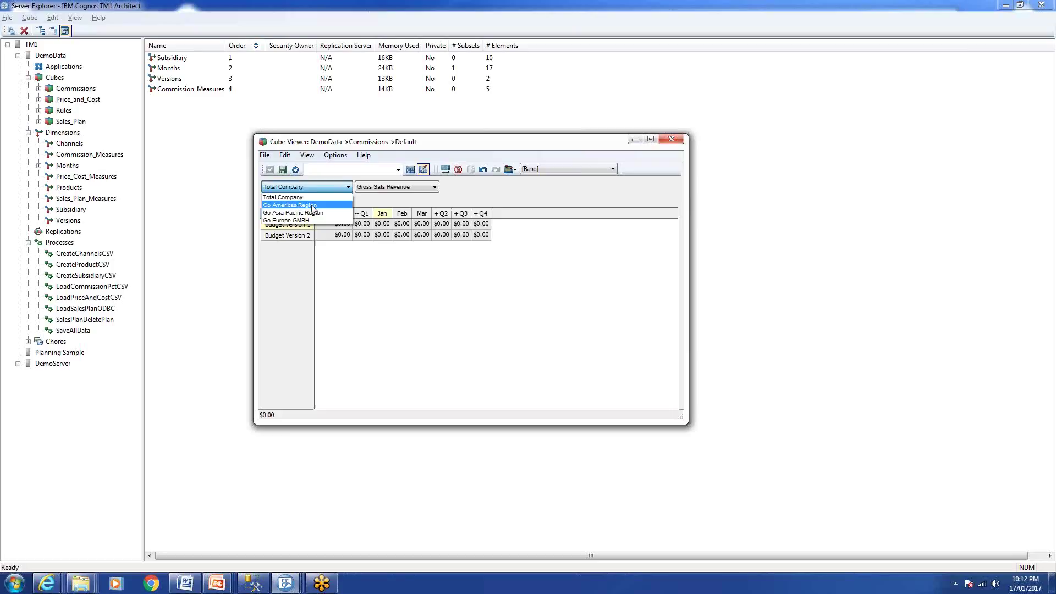
pyautogui.click(290, 205)
pyautogui.moveTo(326, 203)
pyautogui.mouseDown()
pyautogui.moveTo(393, 181)
pyautogui.moveTo(323, 183)
pyautogui.mouseUp()
pyautogui.doubleClick(322, 190)
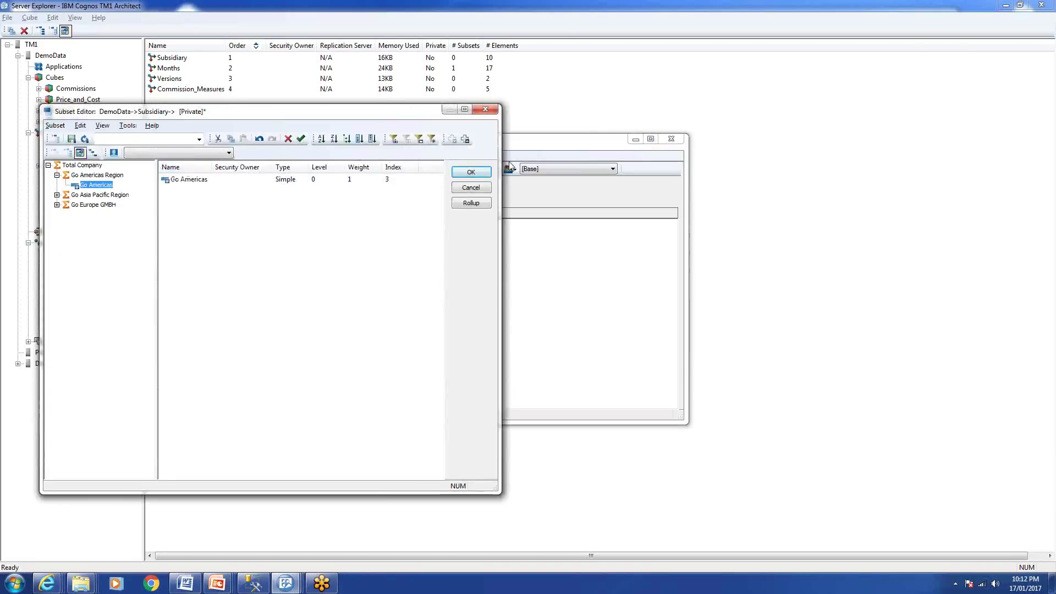
pyautogui.click(471, 171)
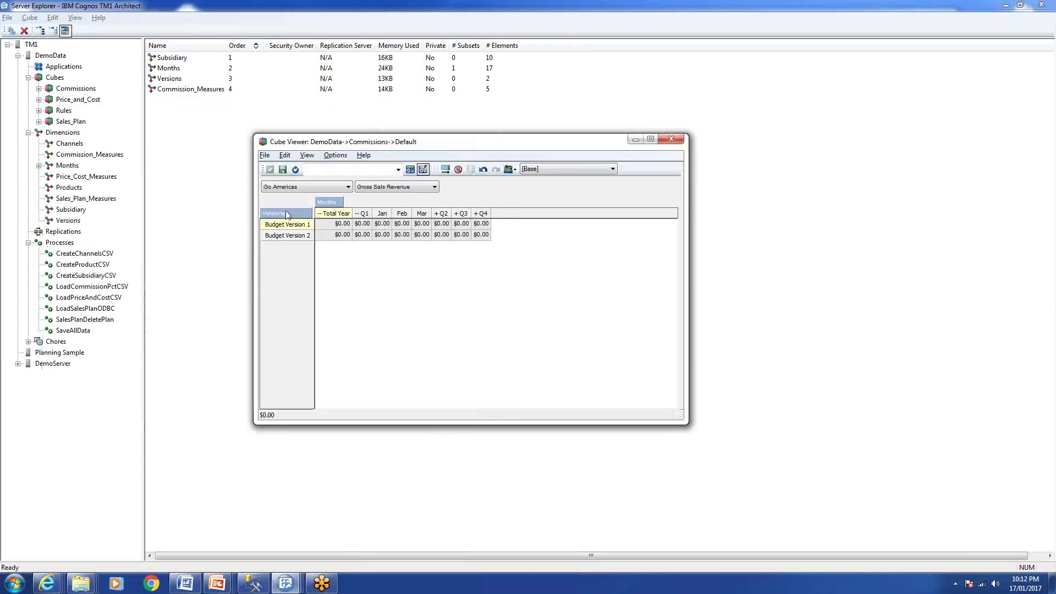
# - Keep both budget versions, confirm Gross Sals Revenue as measure, and expand Q3 into Jul–Sep
pyautogui.doubleClick(287, 214)
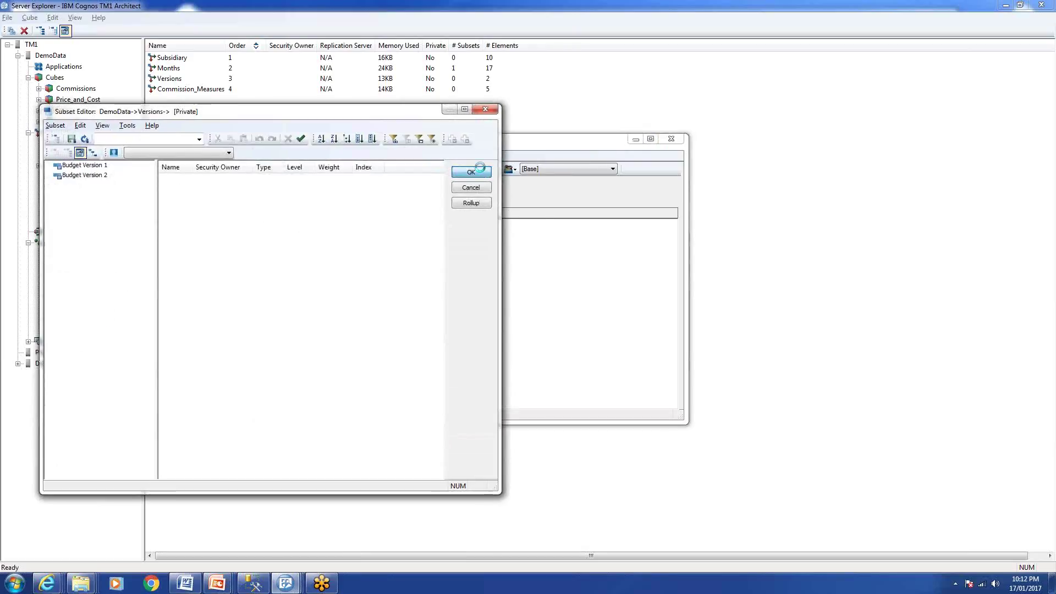
pyautogui.click(471, 171)
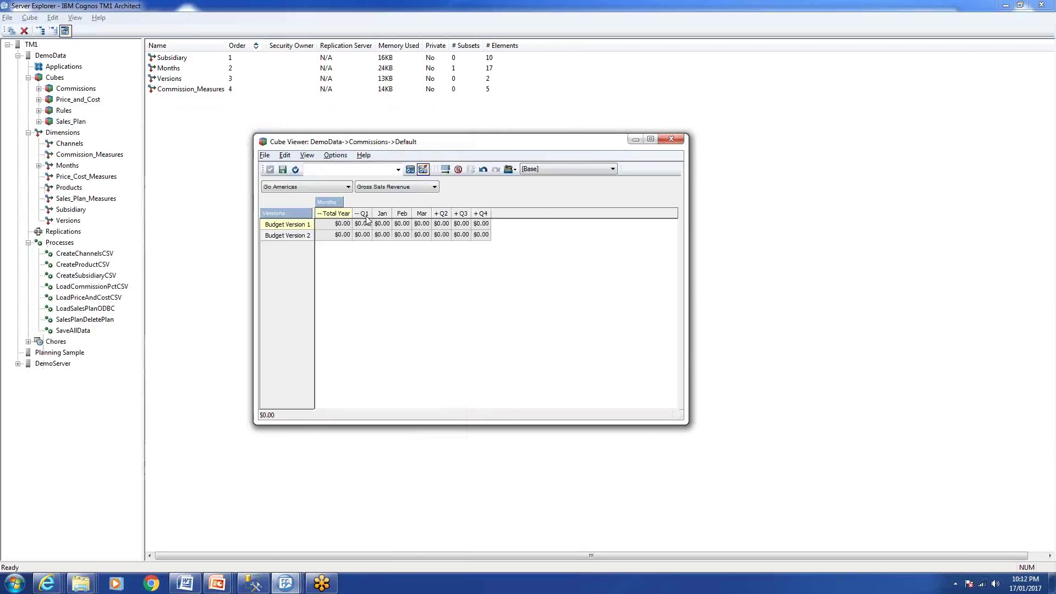
pyautogui.click(433, 188)
pyautogui.click(397, 197)
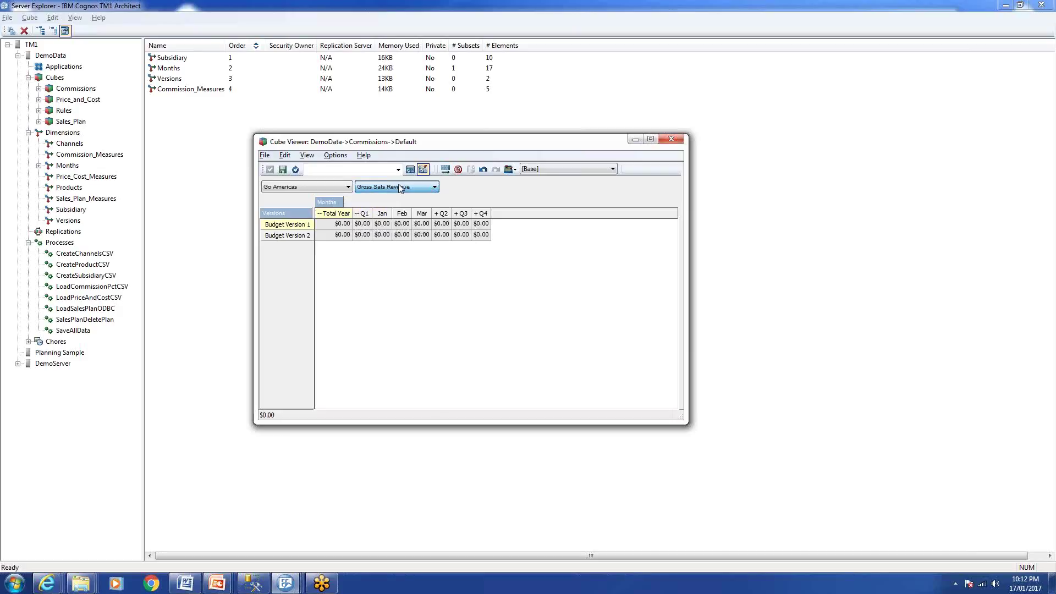
pyautogui.doubleClick(394, 187)
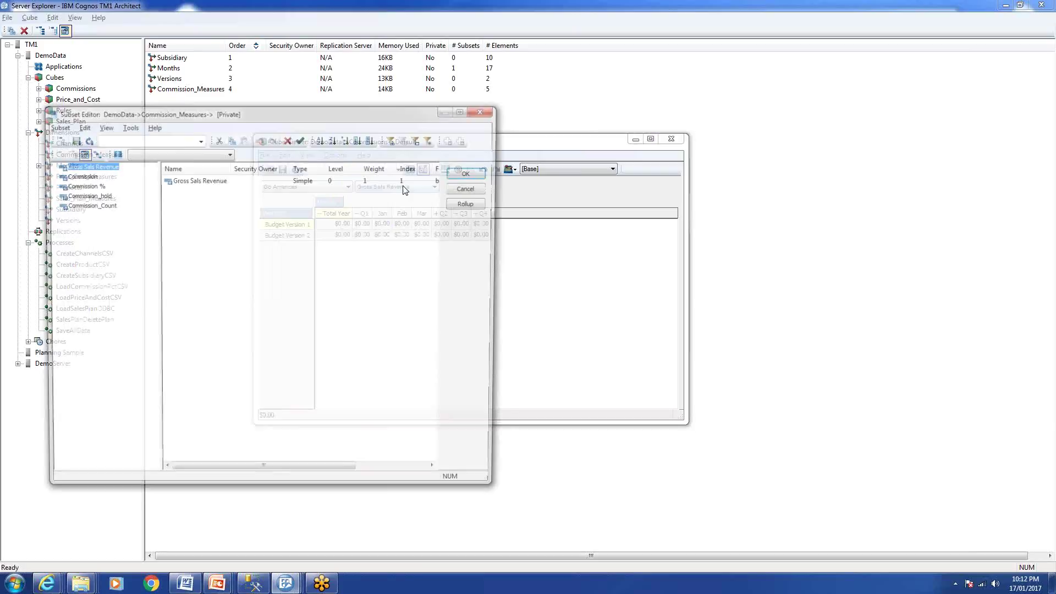
pyautogui.click(471, 172)
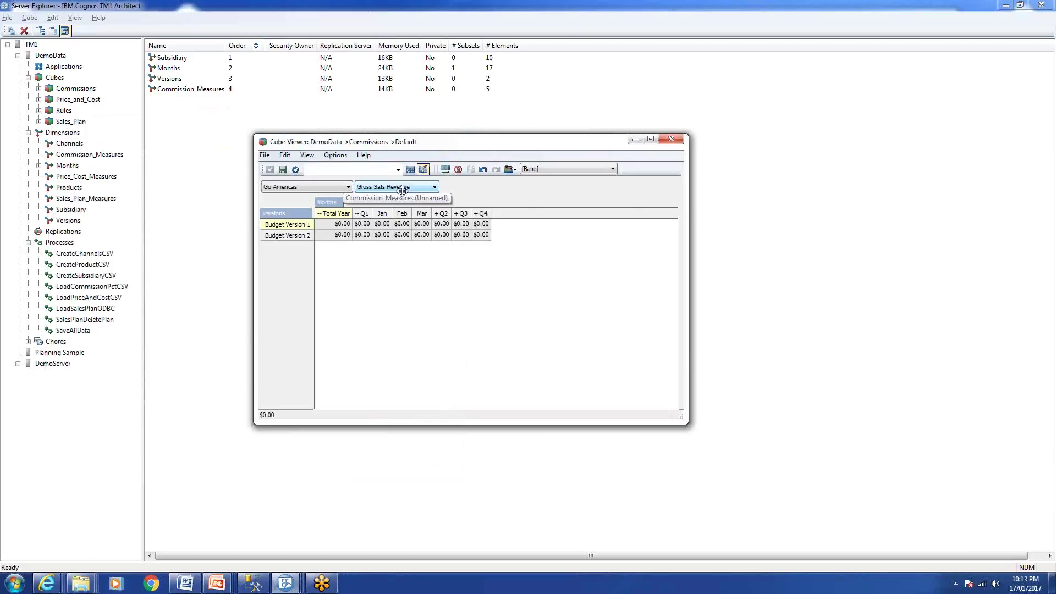
pyautogui.click(423, 169)
pyautogui.click(459, 214)
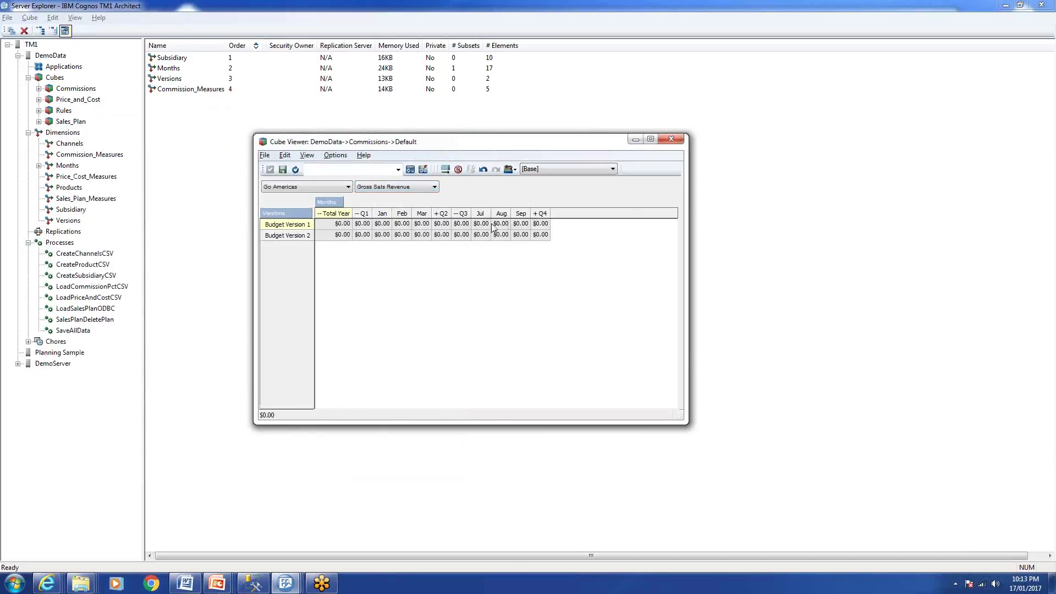
# - Expand Q4 into Oct, Nov and Dec, then close the Commissions cube view
pyautogui.click(539, 214)
pyautogui.click(541, 223)
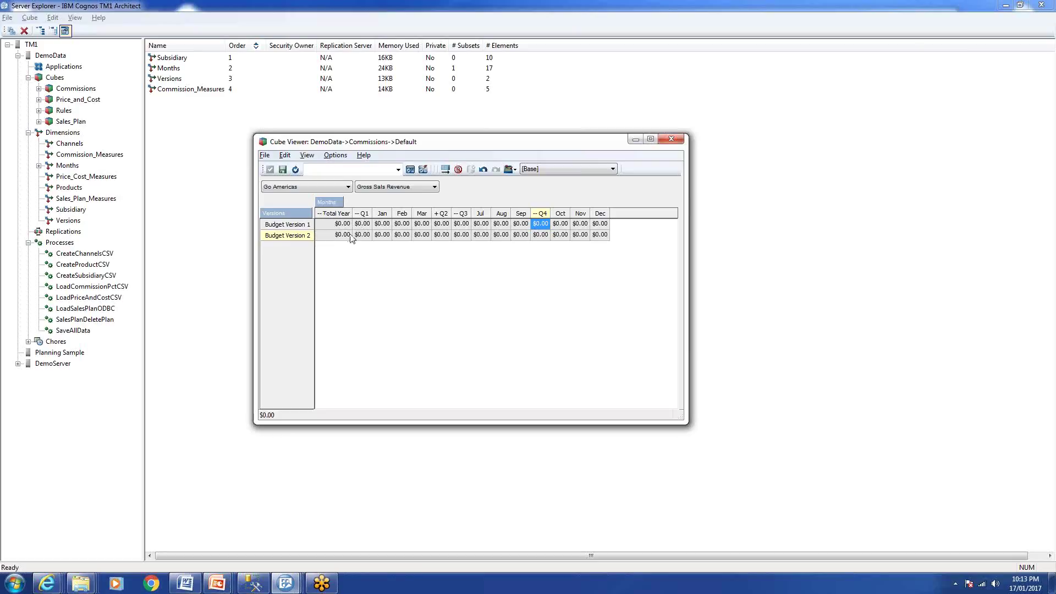
pyautogui.click(507, 238)
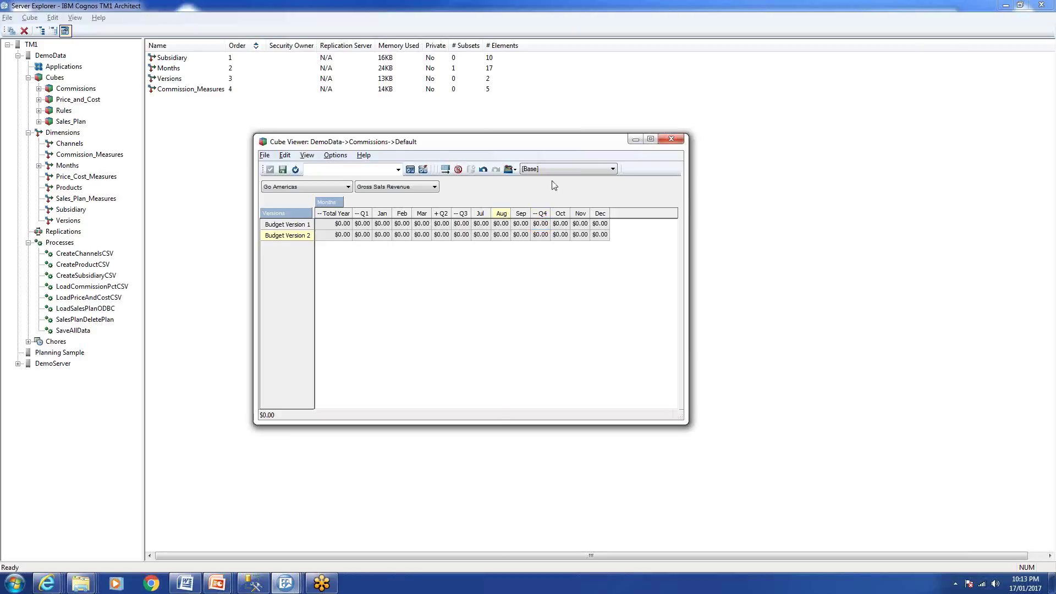
pyautogui.click(672, 139)
# - Decline saving the cube view changes and bring the Turbo Integrator process to the front
pyautogui.click(539, 329)
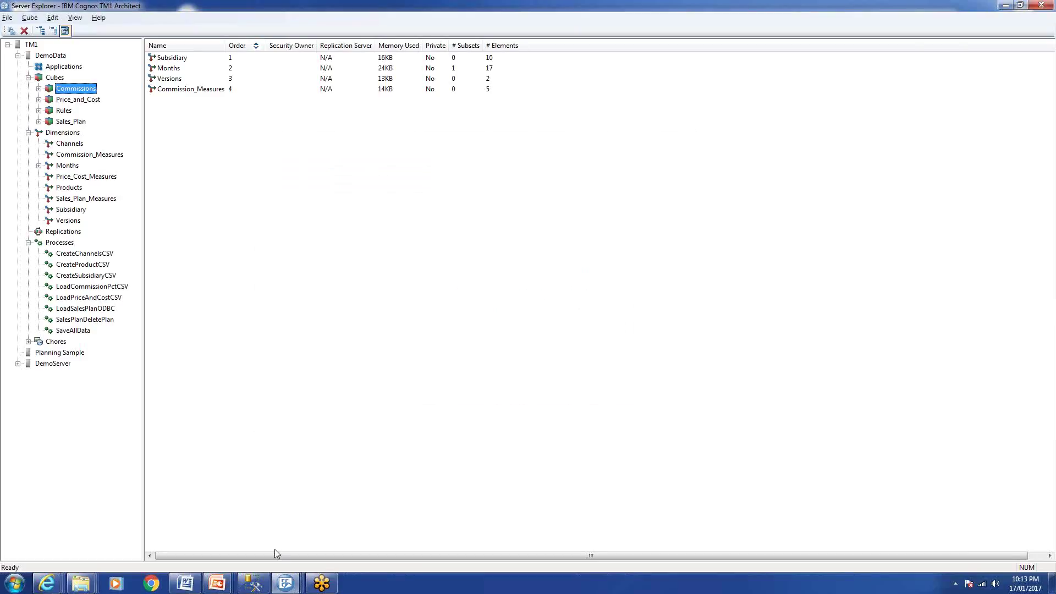
pyautogui.moveTo(285, 583)
pyautogui.click(415, 530)
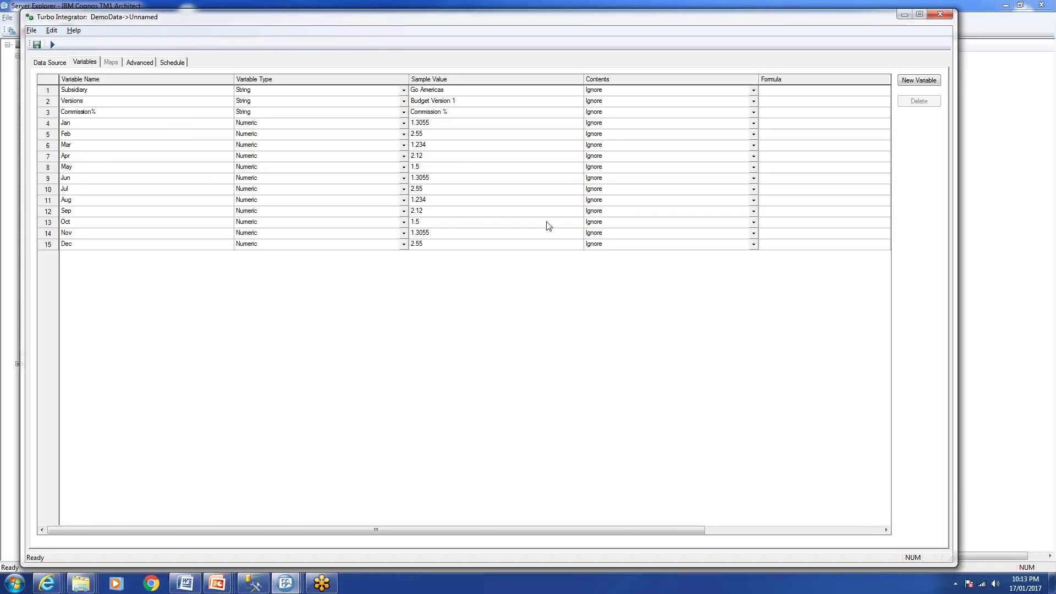
# - Set Subsidiary, Versions and Commission% contents to Element
pyautogui.click(753, 91)
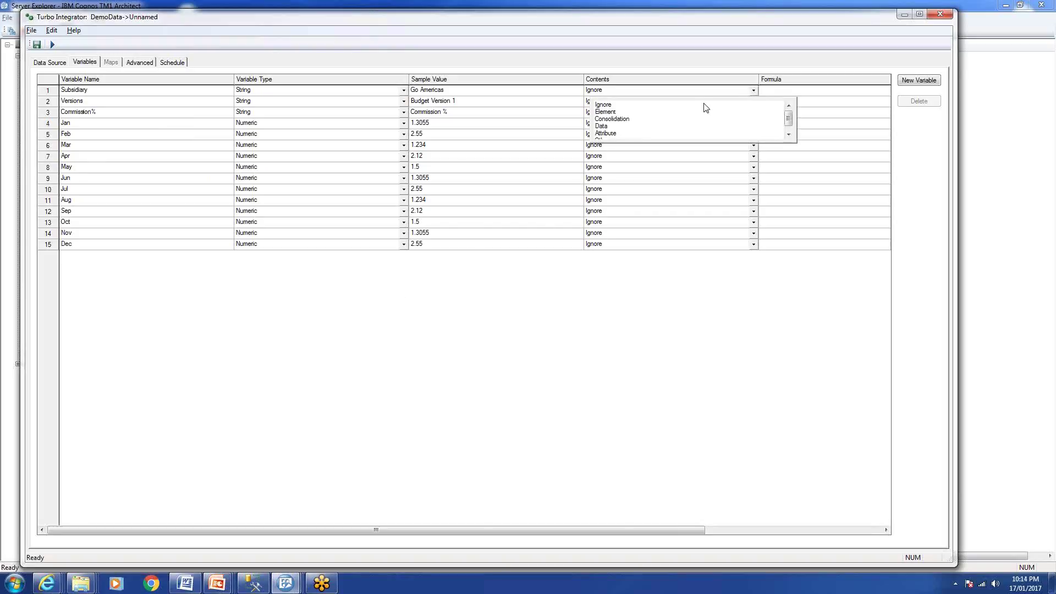
pyautogui.click(604, 112)
pyautogui.click(753, 102)
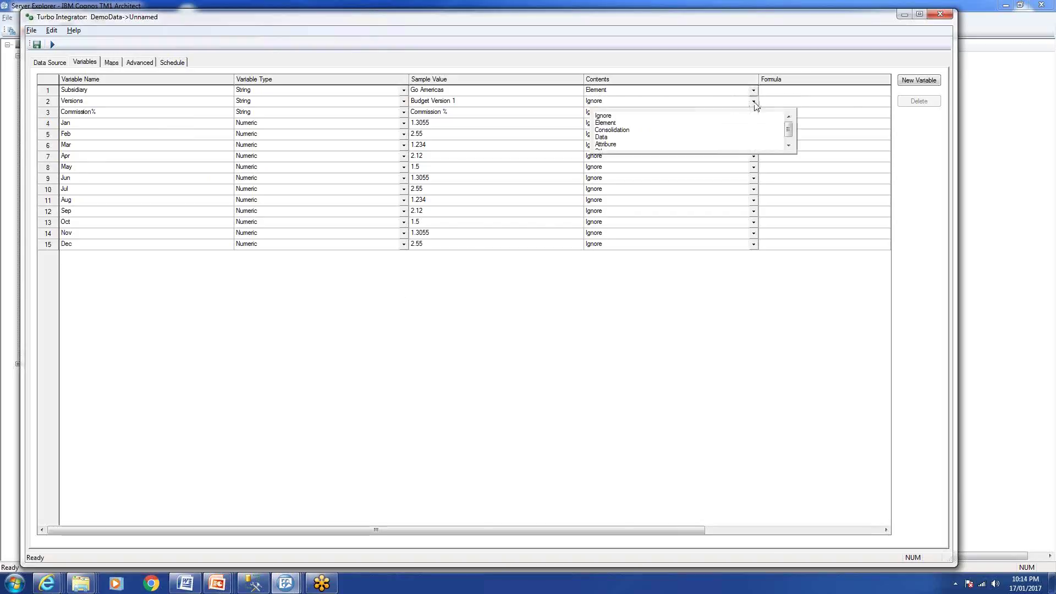
pyautogui.click(718, 124)
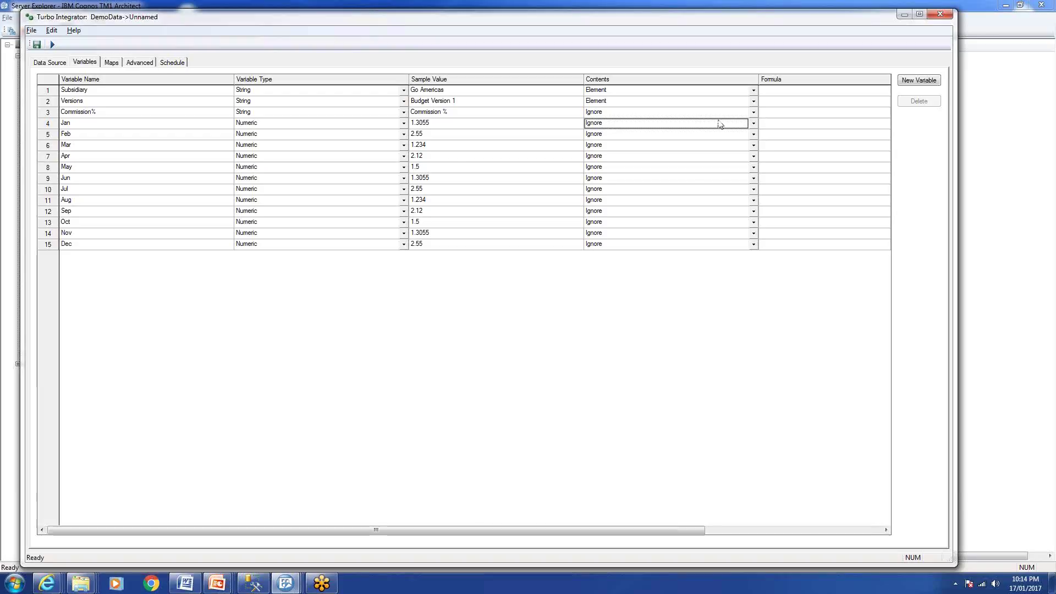
pyautogui.click(753, 113)
pyautogui.click(633, 127)
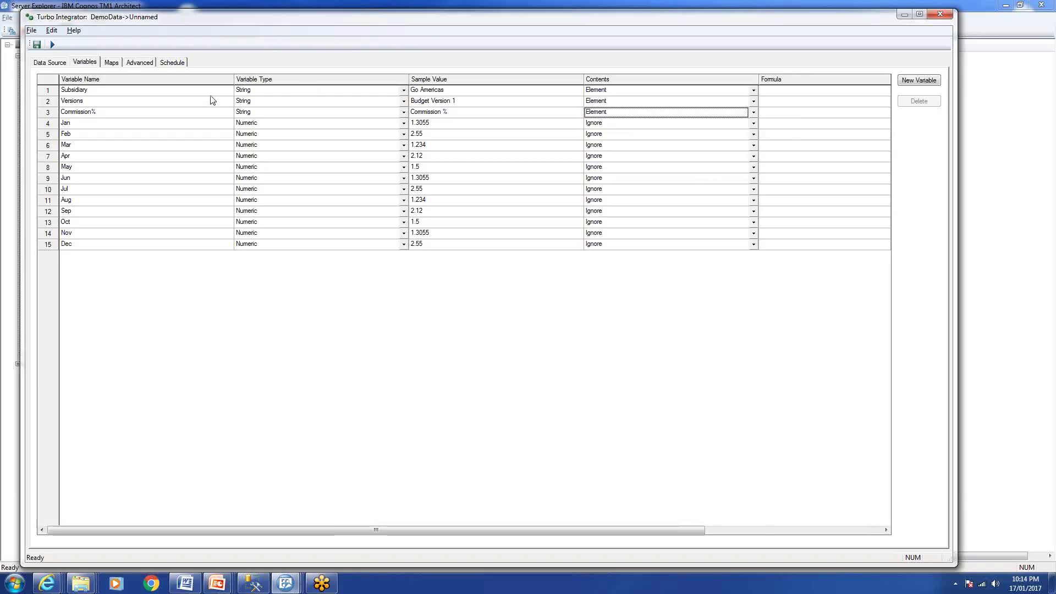
# - Set the Jan through Jun variables to Data
pyautogui.click(753, 123)
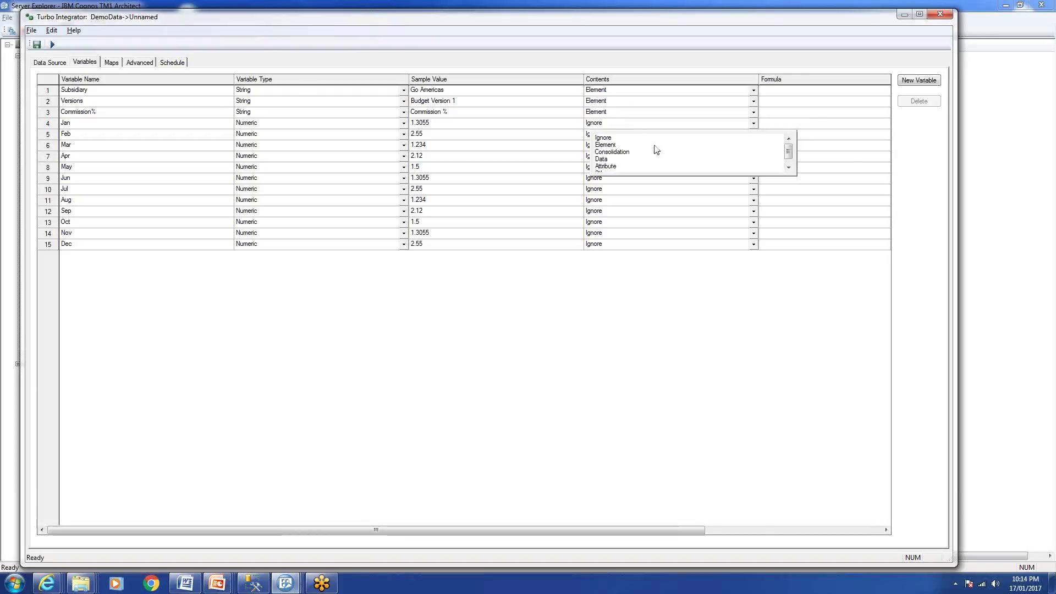
pyautogui.click(610, 160)
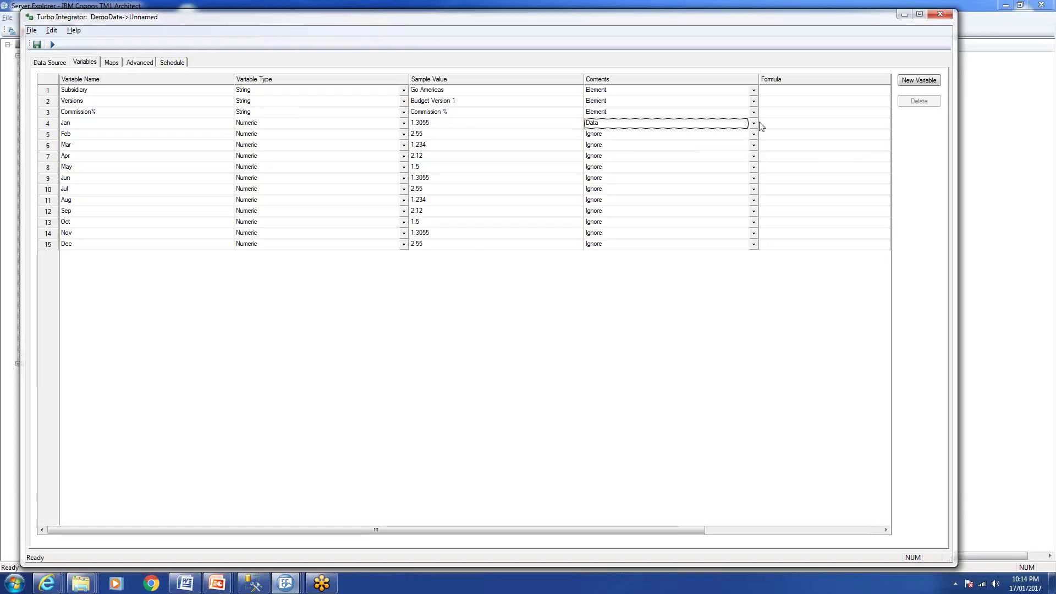
pyautogui.click(753, 134)
pyautogui.click(603, 170)
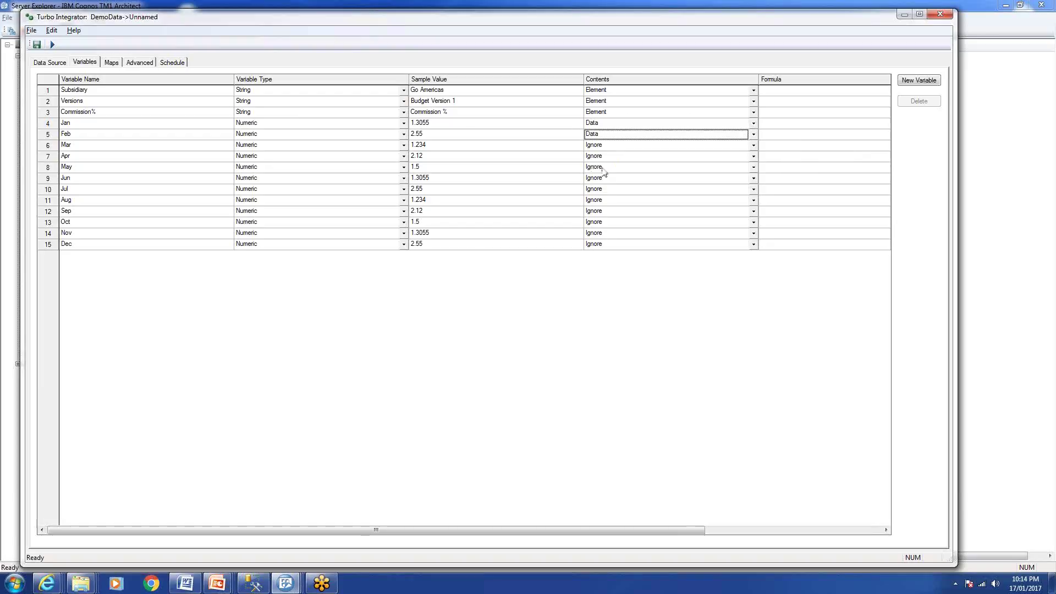
pyautogui.click(753, 146)
pyautogui.click(602, 180)
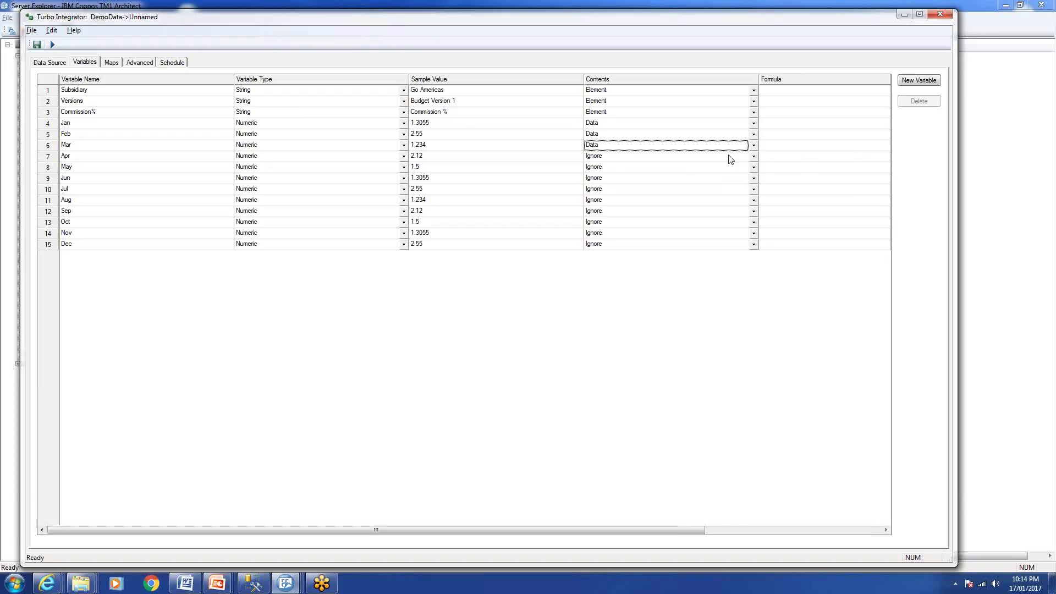
pyautogui.click(753, 156)
pyautogui.click(597, 192)
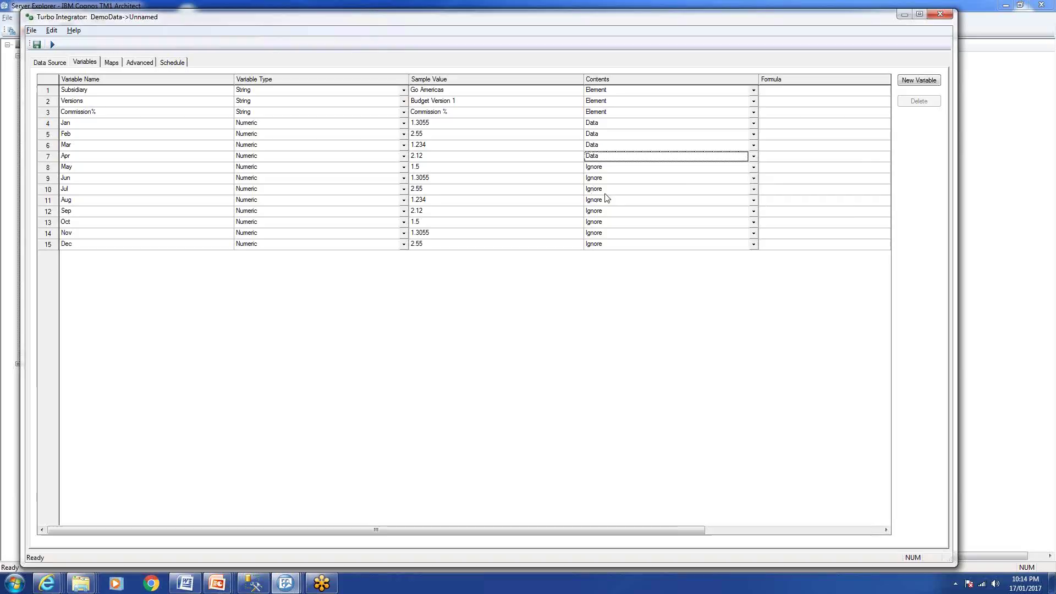
pyautogui.click(753, 168)
pyautogui.click(604, 203)
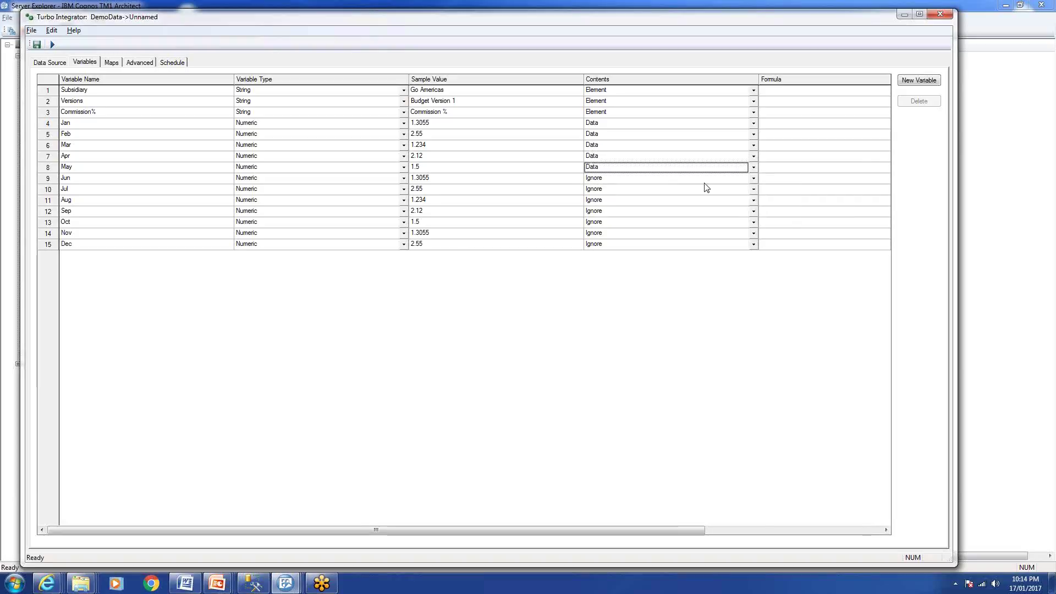
pyautogui.click(754, 179)
pyautogui.click(605, 218)
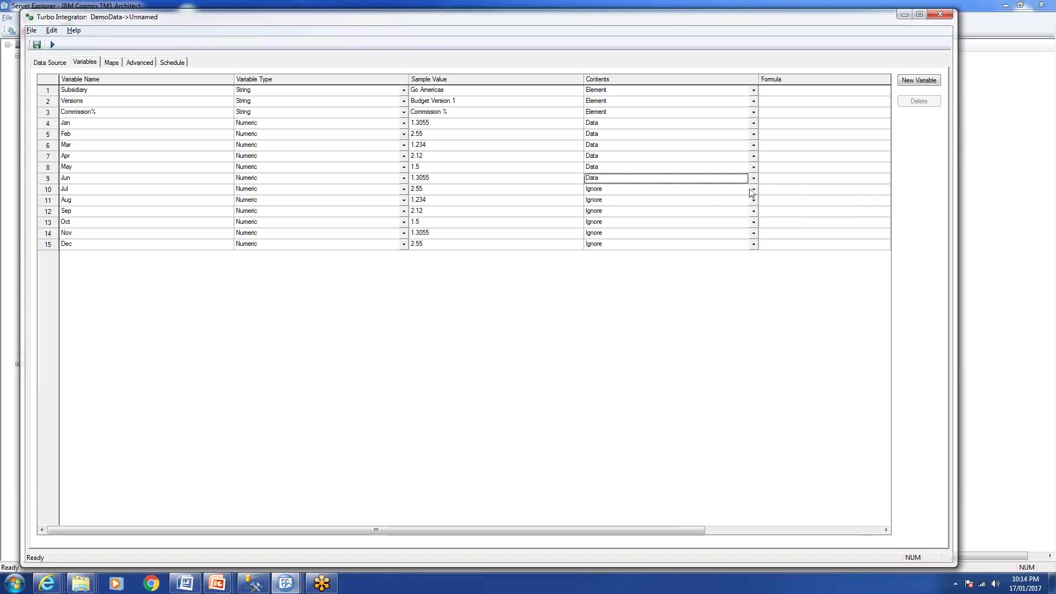
# - Set the Jul through Dec variables to Data and go to the Maps settings
pyautogui.click(753, 189)
pyautogui.click(614, 225)
pyautogui.click(753, 201)
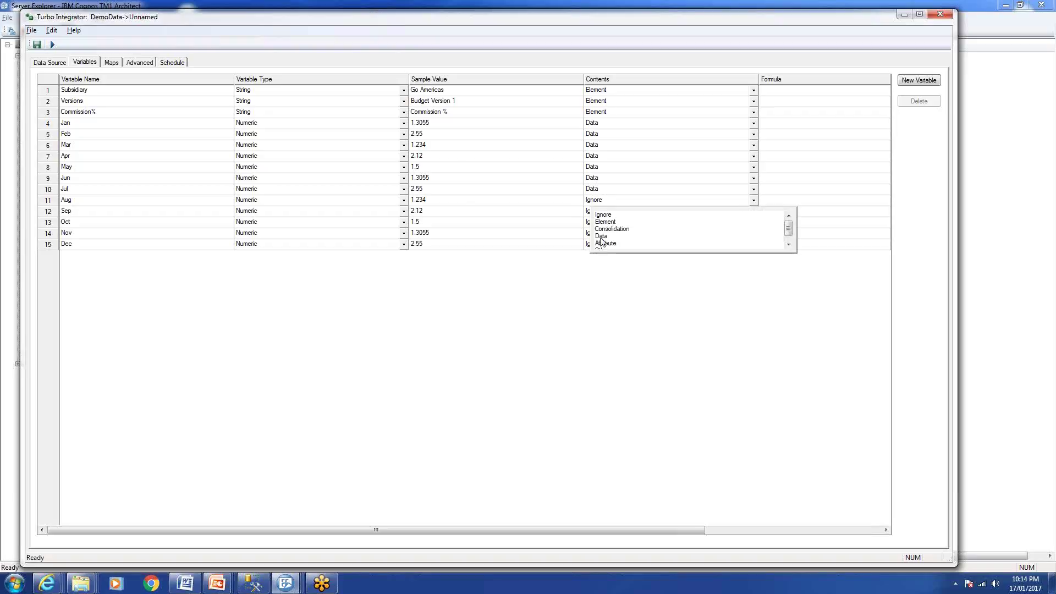
pyautogui.click(602, 238)
pyautogui.click(754, 212)
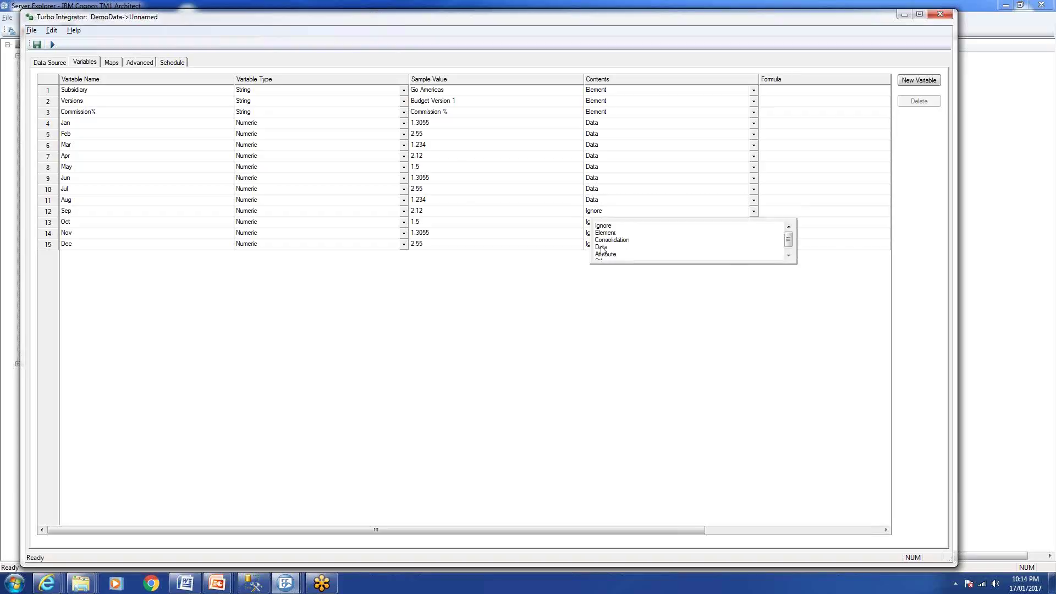
pyautogui.click(601, 248)
pyautogui.click(754, 222)
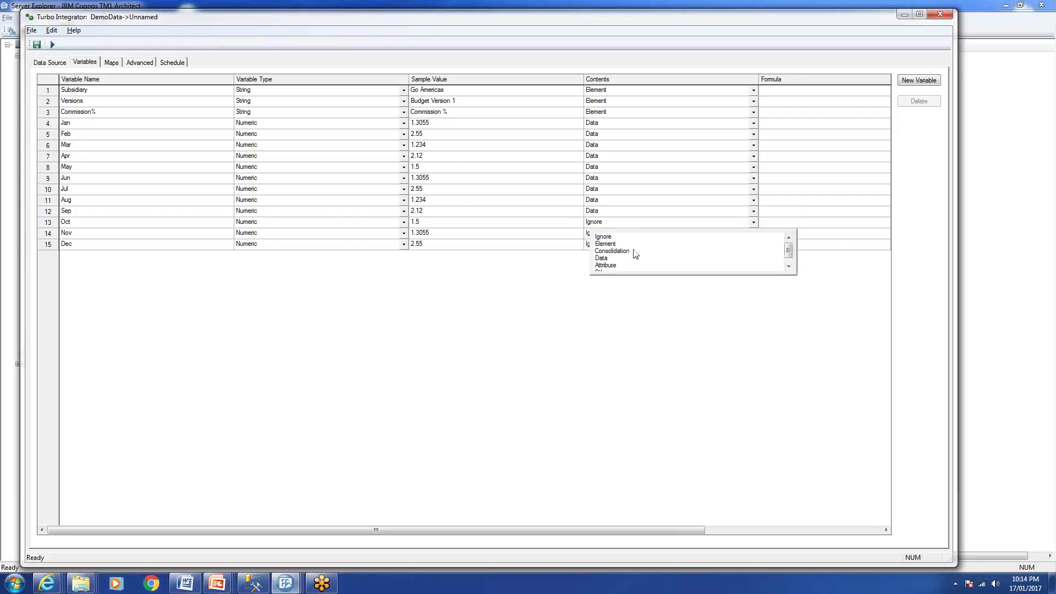
pyautogui.click(601, 258)
pyautogui.click(753, 233)
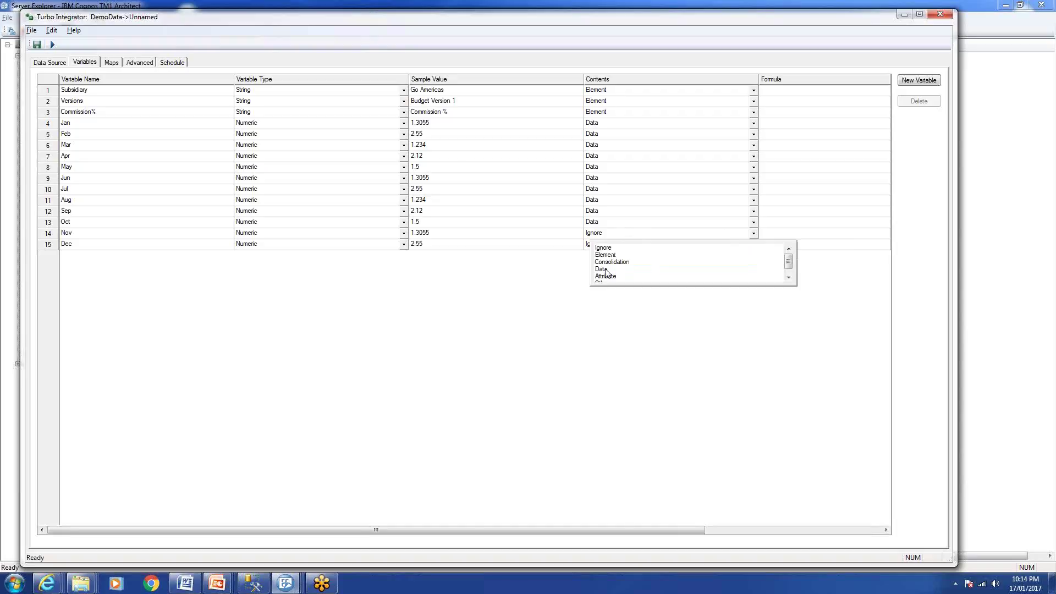
pyautogui.click(605, 269)
pyautogui.click(754, 244)
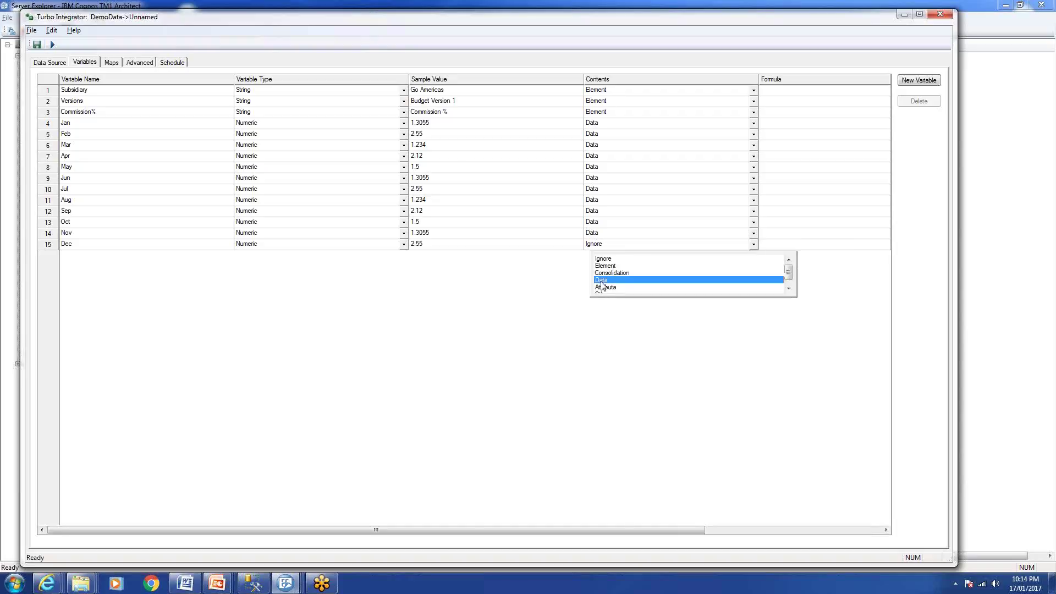
pyautogui.click(605, 280)
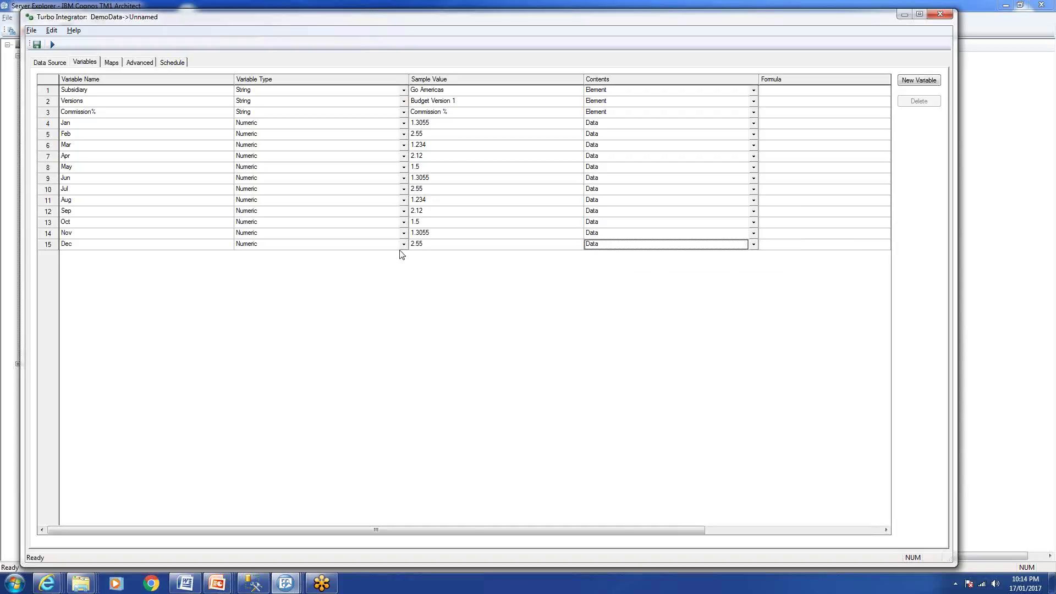
pyautogui.click(117, 63)
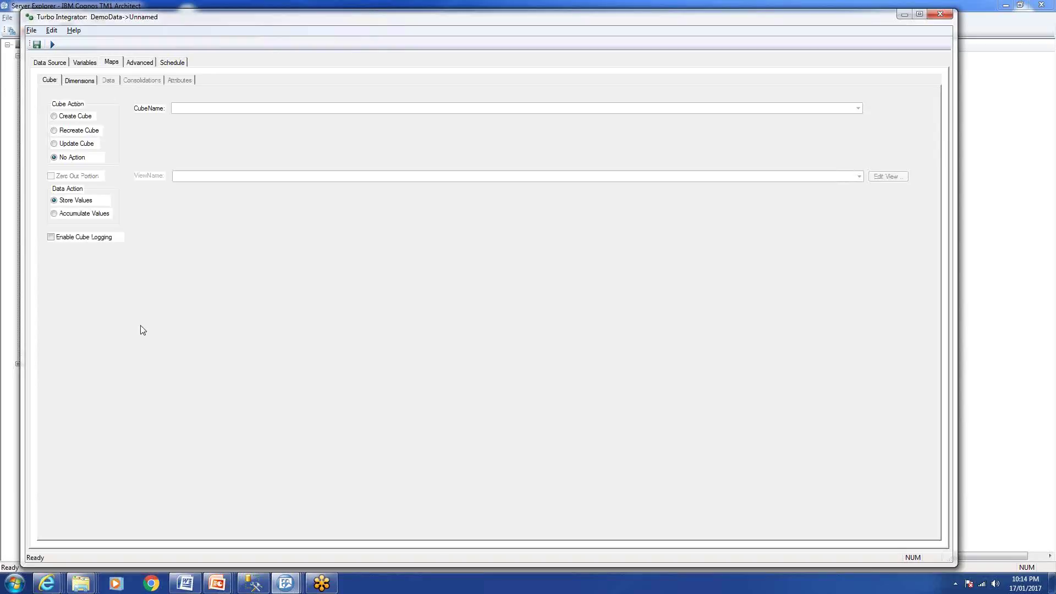
# - Set the cube action to Update Cube on the existing Commissions cube and show its dimension mapping grid
pyautogui.click(75, 146)
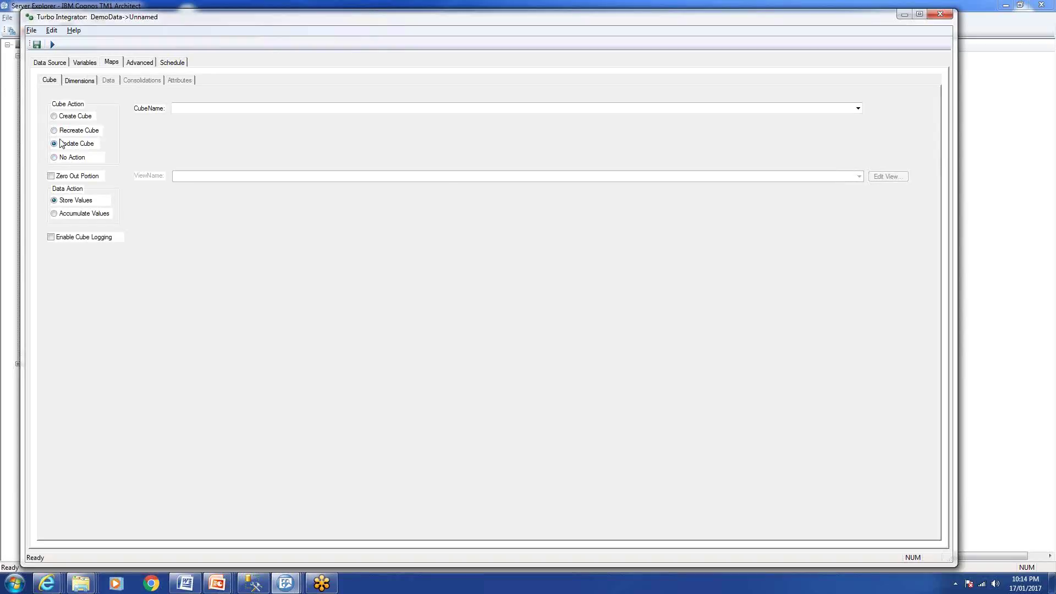
pyautogui.click(858, 109)
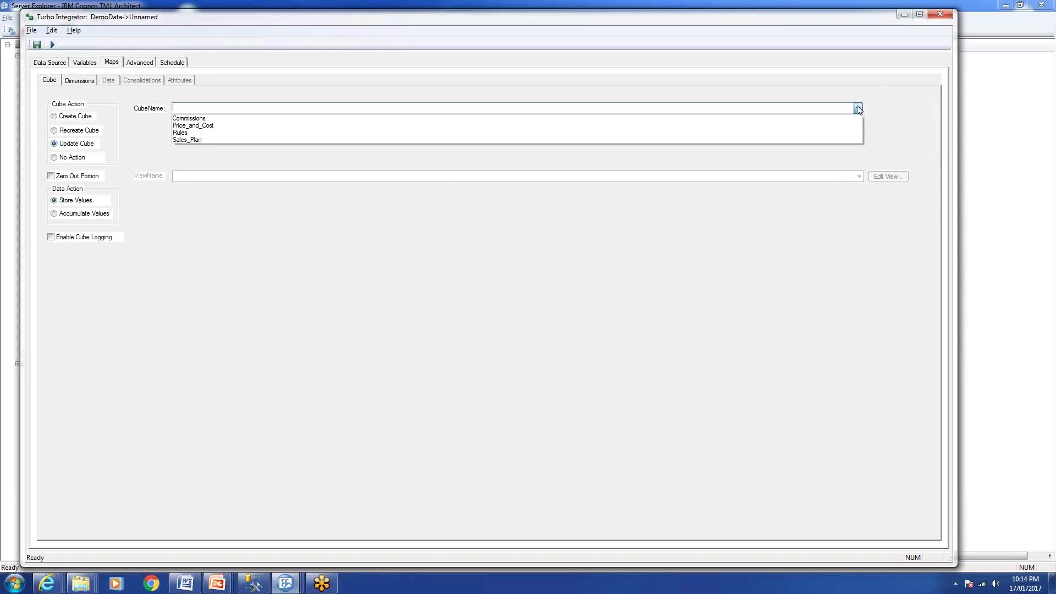
pyautogui.click(261, 119)
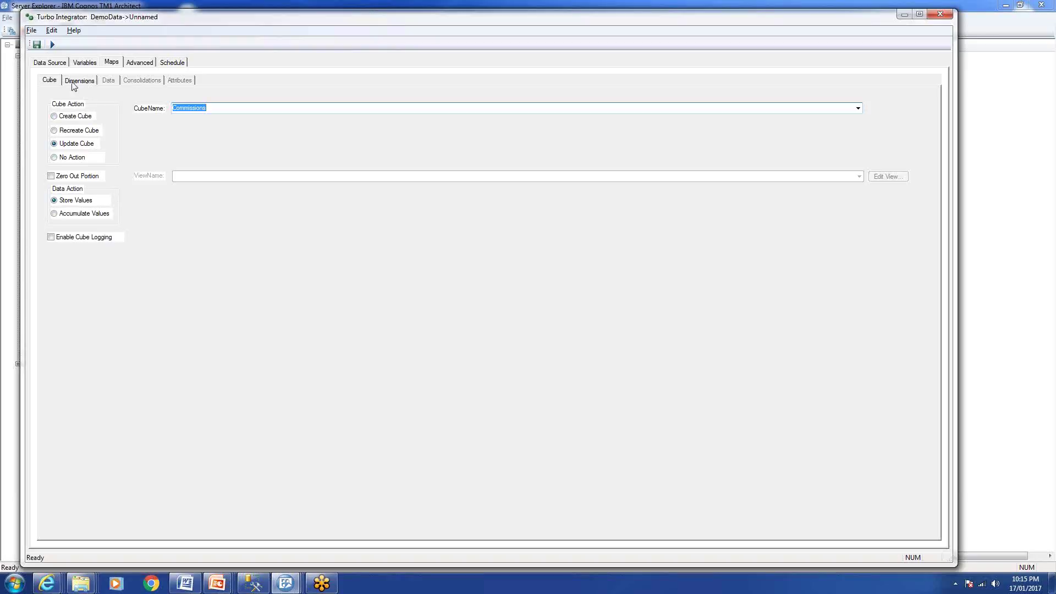
pyautogui.click(77, 84)
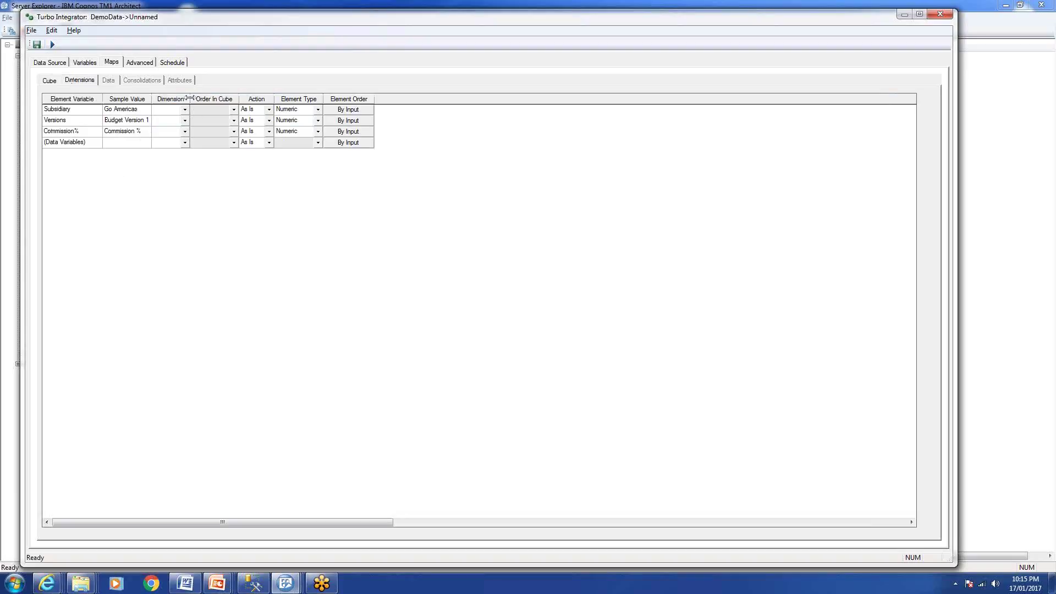
# - Assign the Subsidiary, Versions, Commission_Measures and Months dimensions to the four element rows
pyautogui.moveTo(189, 98); pyautogui.dragTo(241, 98)
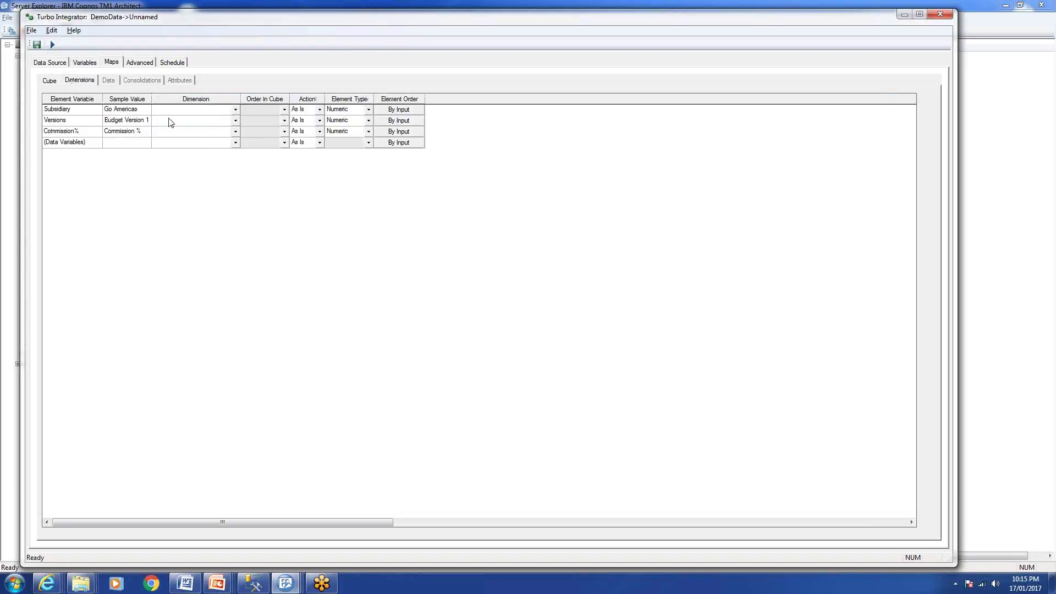
pyautogui.click(236, 110)
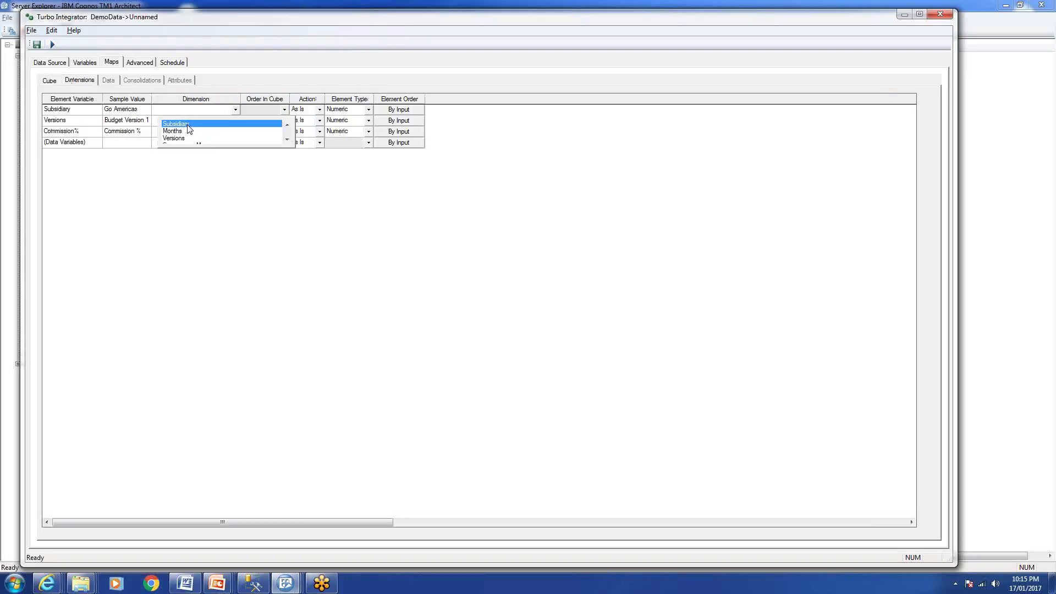
pyautogui.click(187, 125)
pyautogui.click(236, 120)
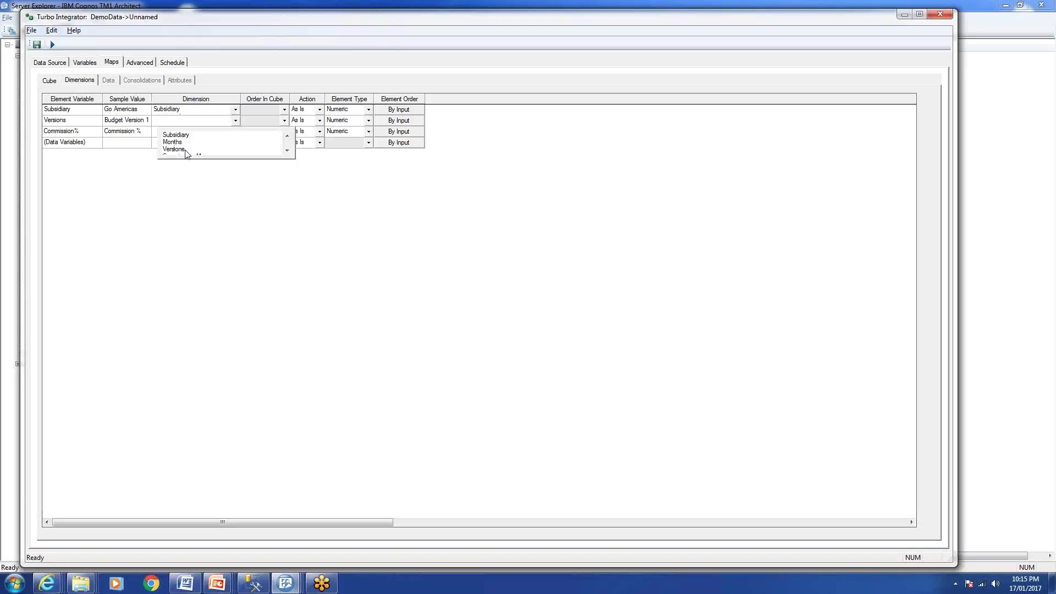
pyautogui.click(185, 150)
pyautogui.click(235, 132)
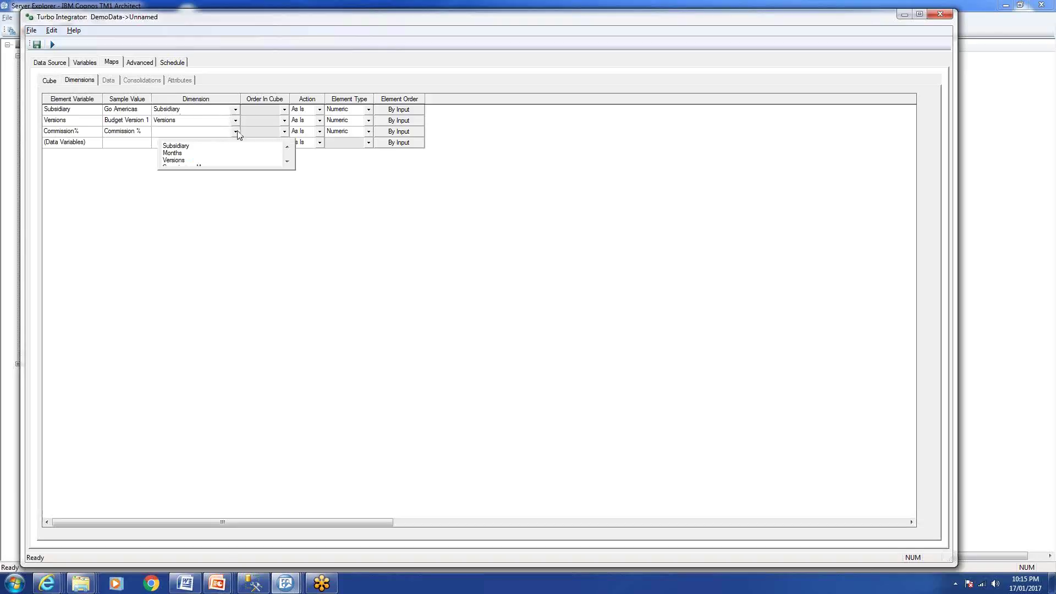
pyautogui.click(287, 161)
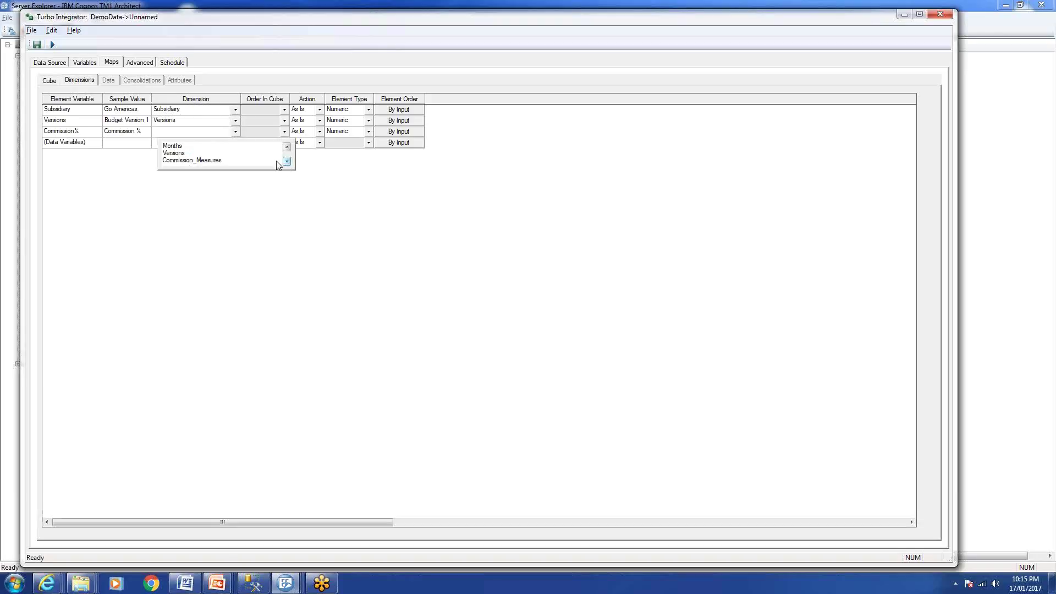
pyautogui.click(212, 160)
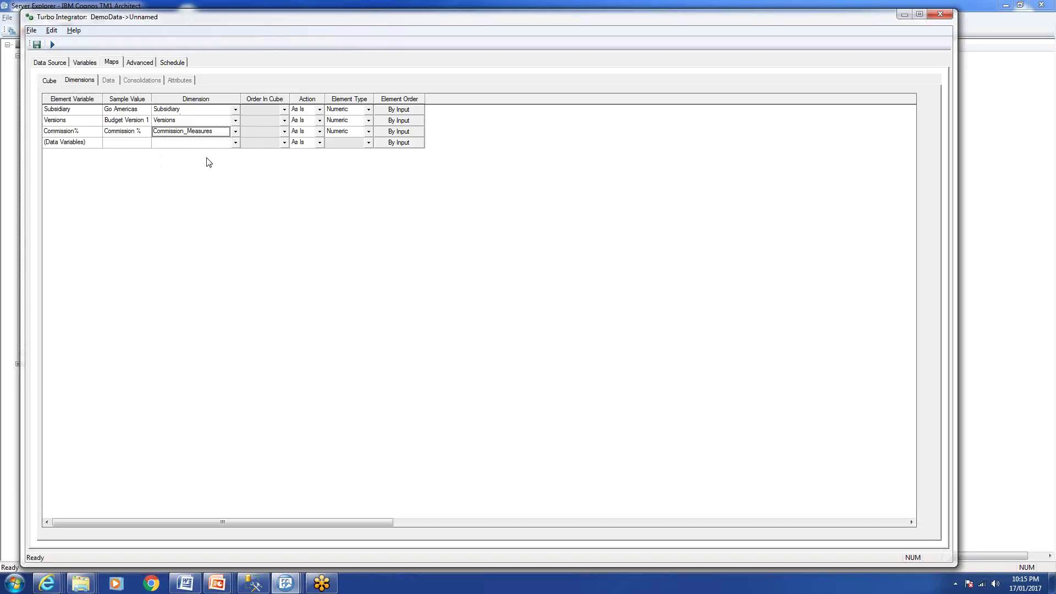
pyautogui.click(236, 145)
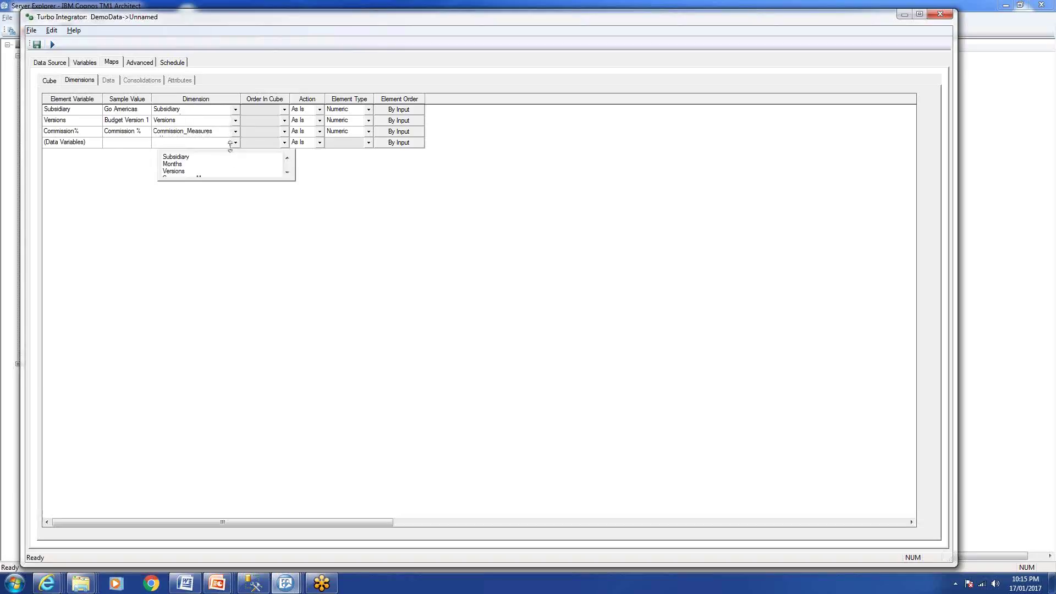
pyautogui.click(177, 165)
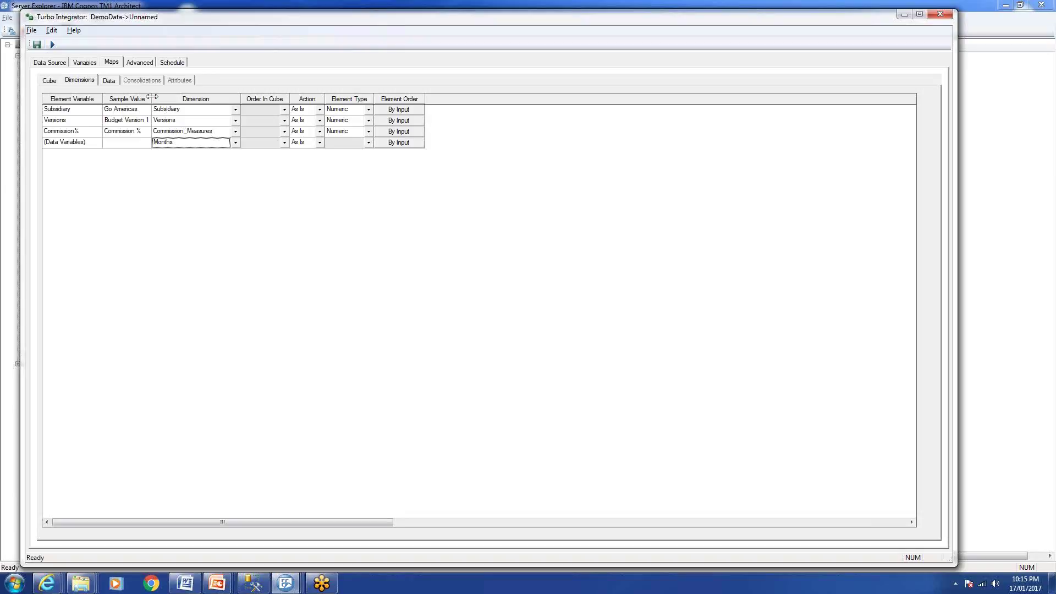
pyautogui.moveTo(152, 96); pyautogui.dragTo(164, 97)
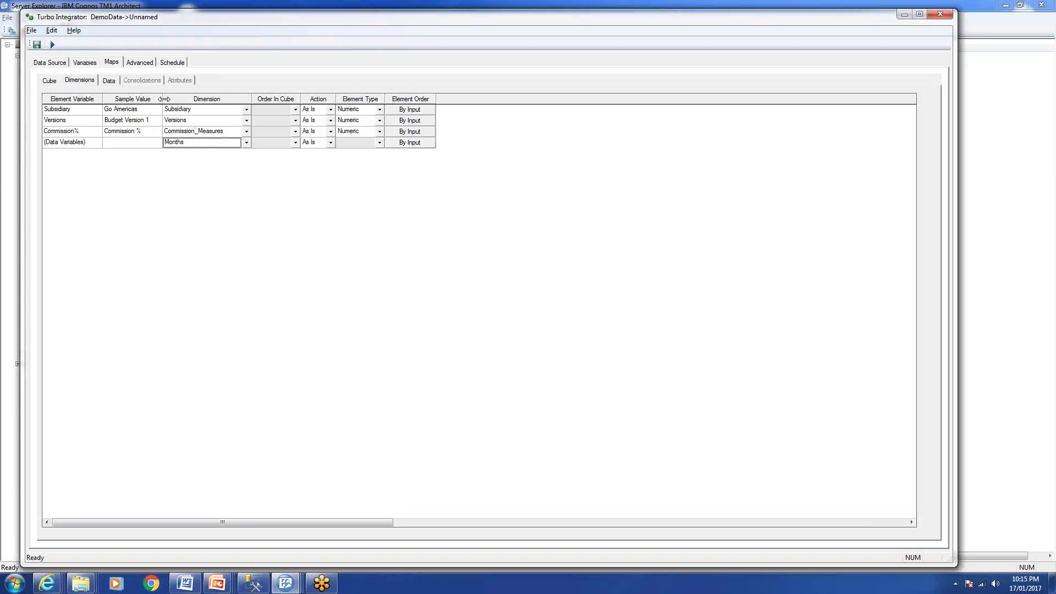
# - In the Data mapping, link the Jan, Feb and Mar variables to their matching Months elements
pyautogui.click(108, 81)
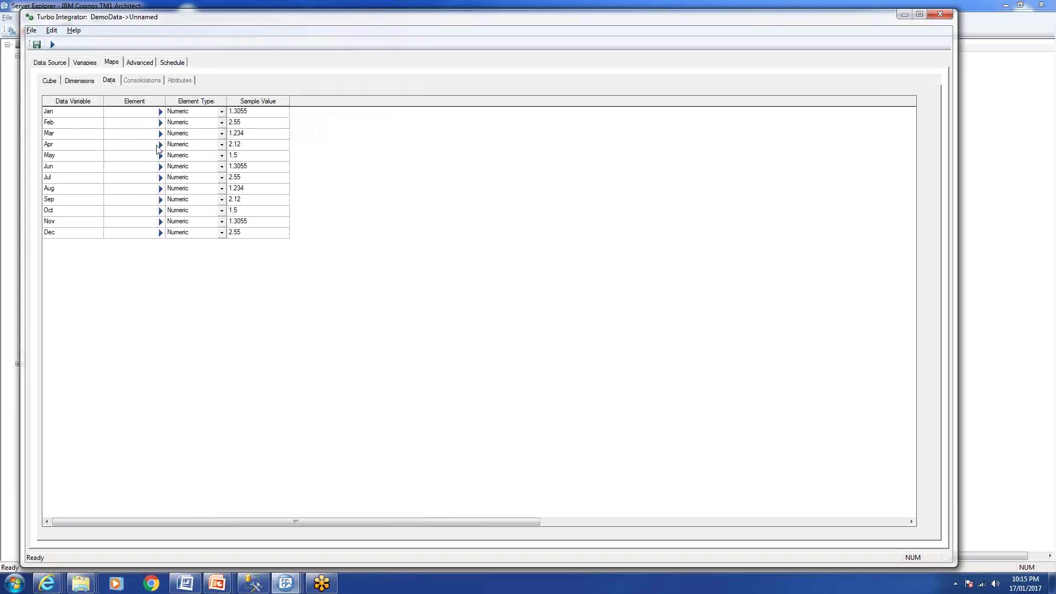
pyautogui.click(89, 83)
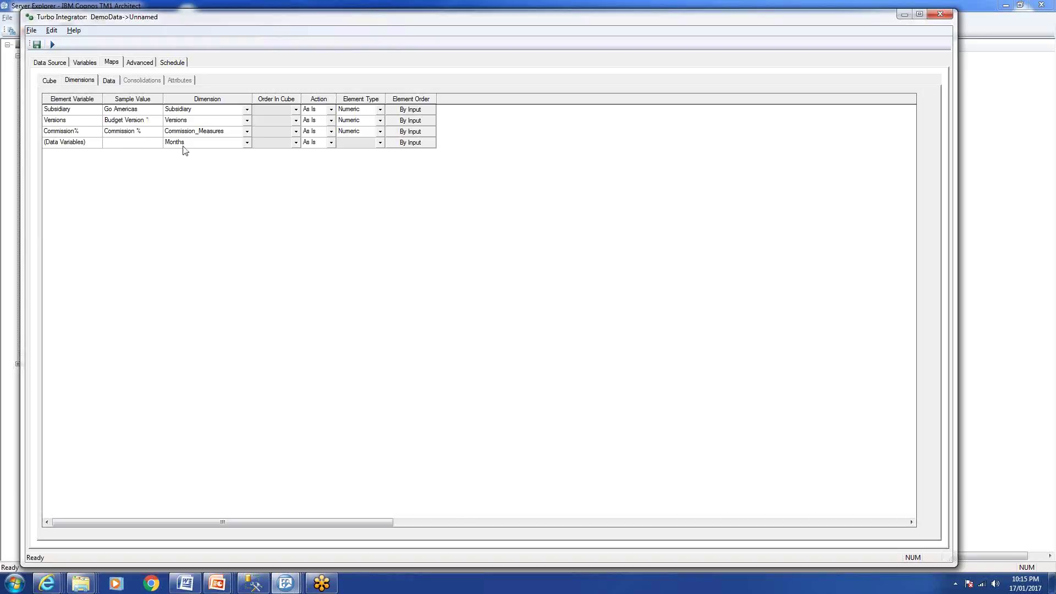
pyautogui.click(112, 83)
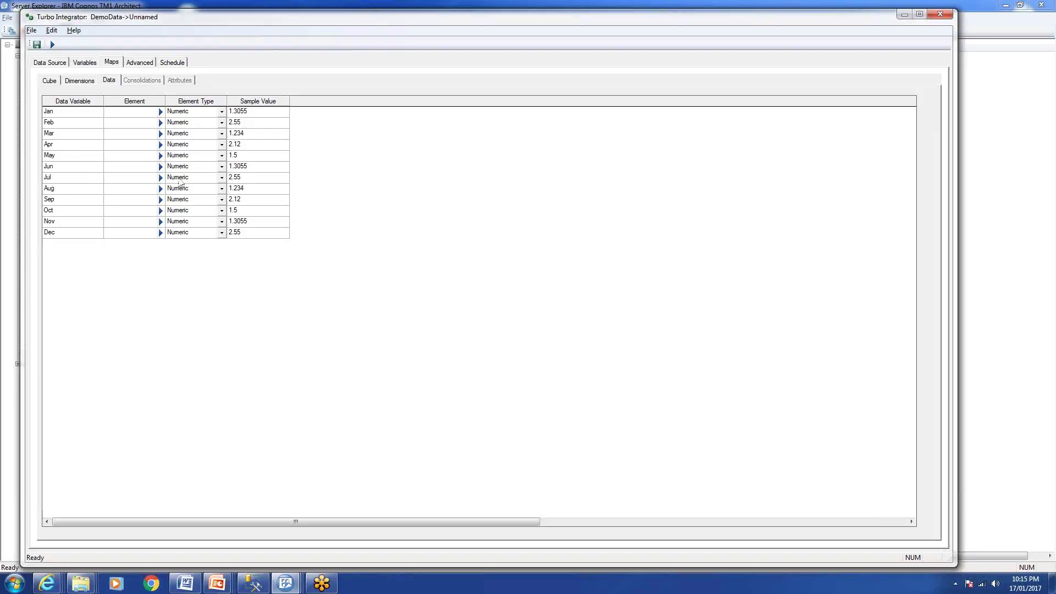
pyautogui.click(160, 111)
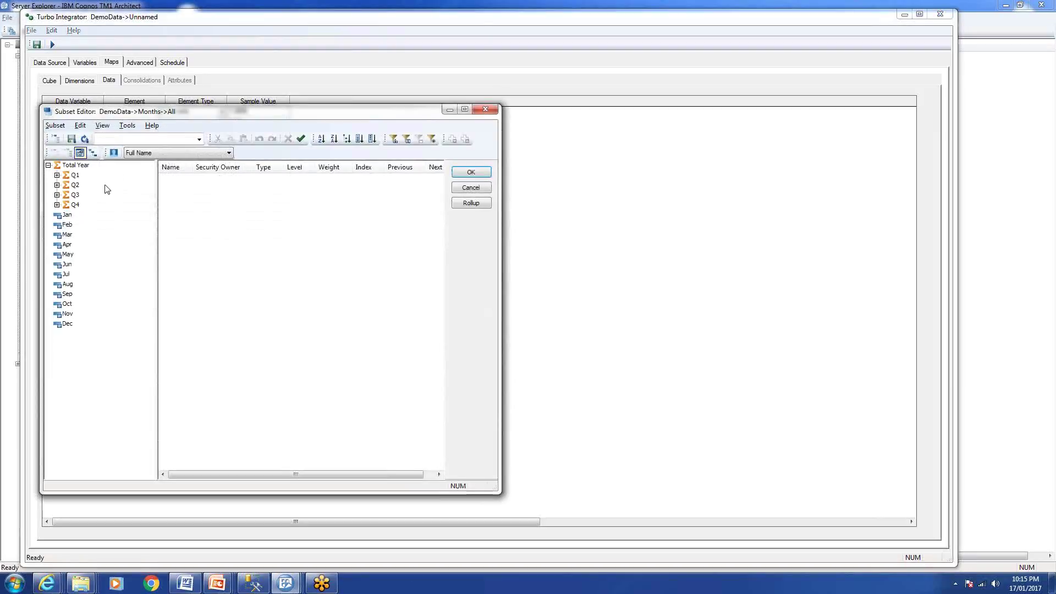
pyautogui.doubleClick(67, 215)
pyautogui.click(470, 172)
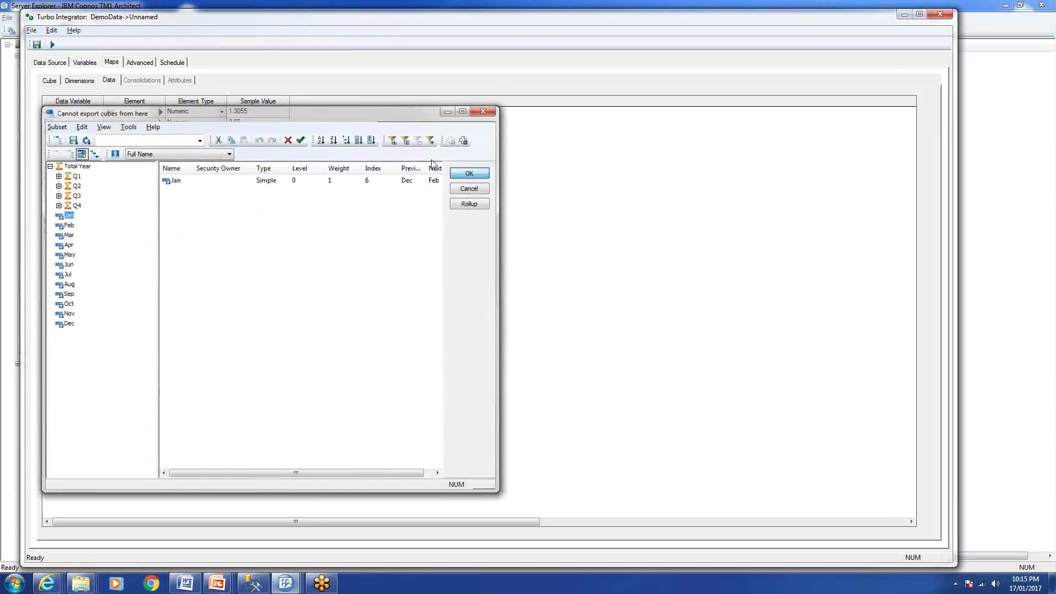
pyautogui.click(160, 122)
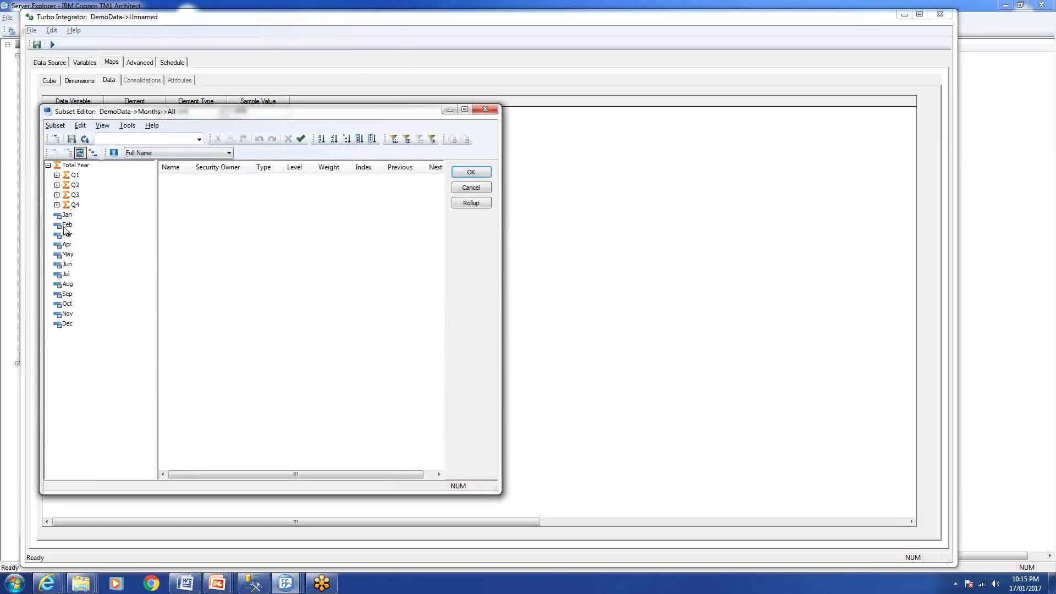
pyautogui.doubleClick(67, 225)
pyautogui.click(467, 172)
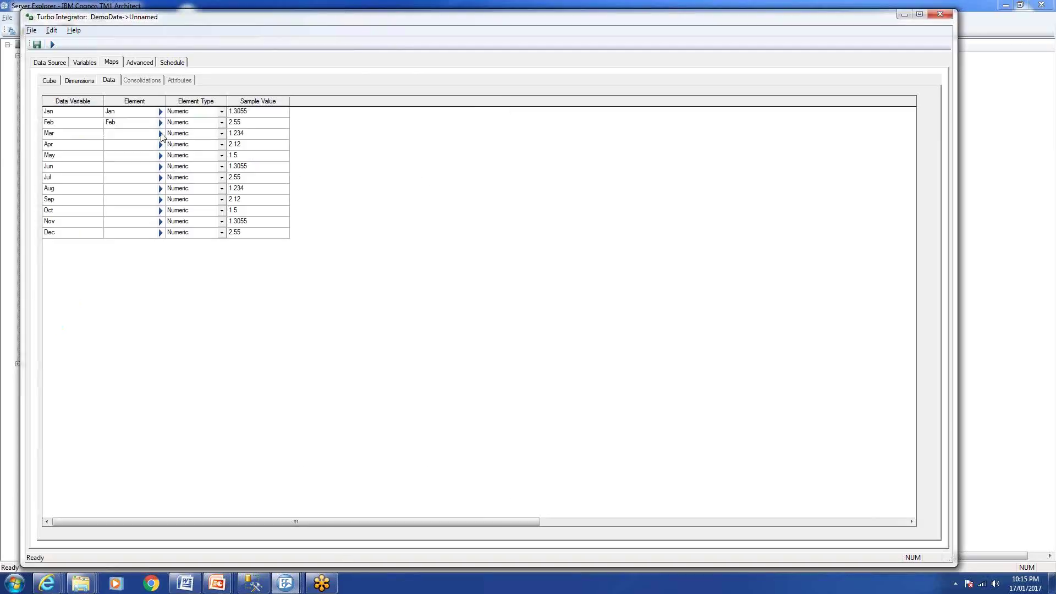
pyautogui.click(160, 134)
pyautogui.doubleClick(67, 235)
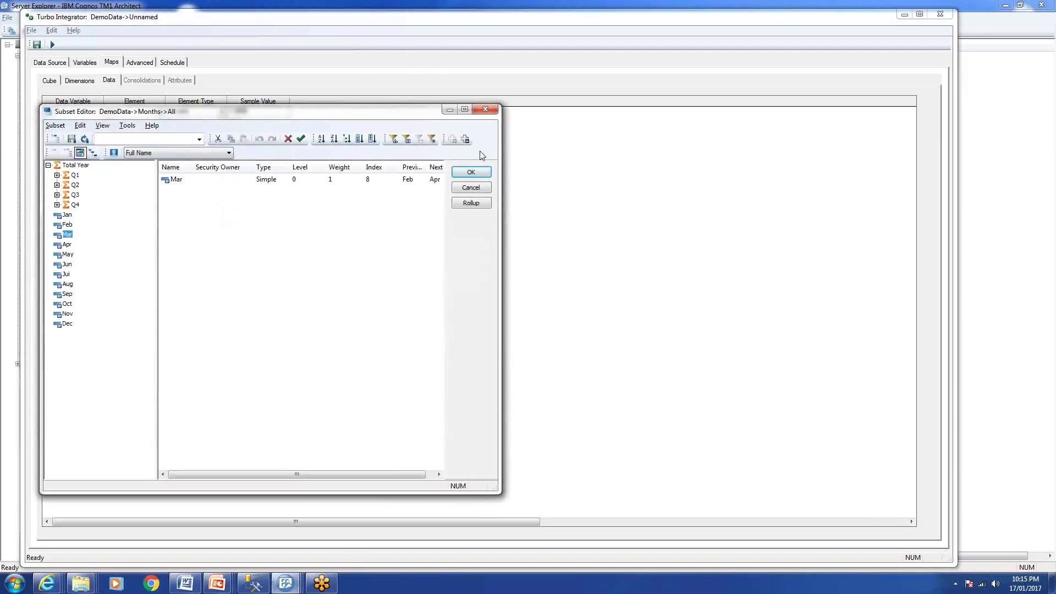
pyautogui.click(471, 172)
# - Link the Apr and May data variables to the Apr and May Months elements
pyautogui.click(160, 145)
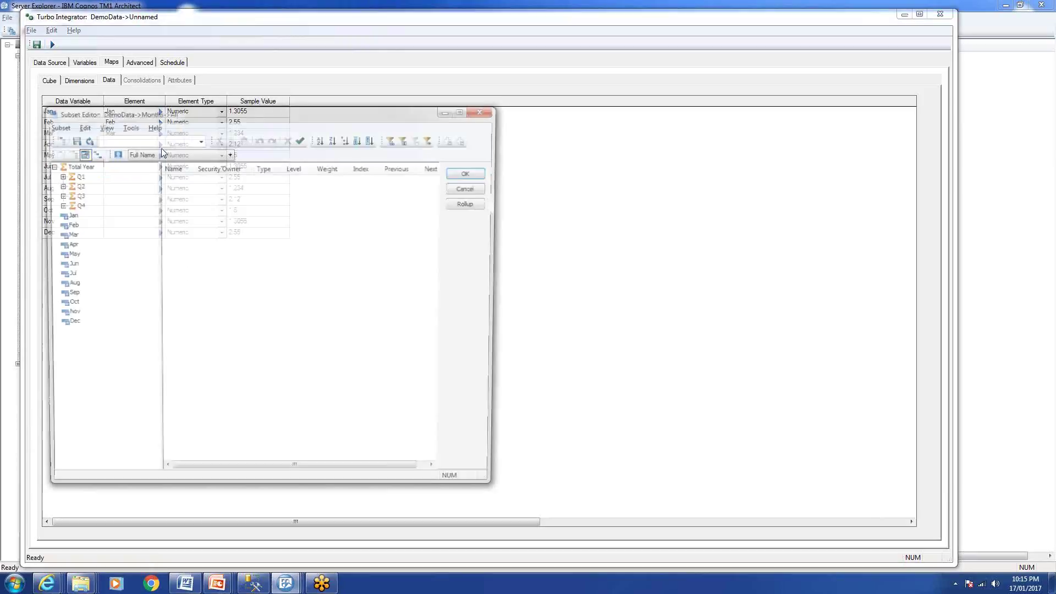
pyautogui.doubleClick(61, 246)
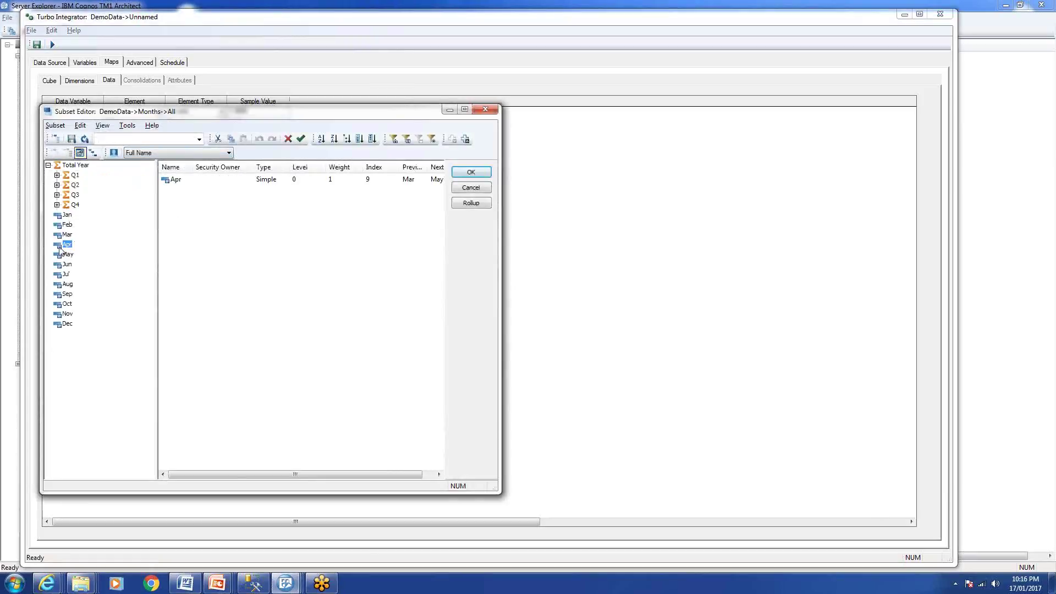
pyautogui.click(471, 172)
pyautogui.click(160, 156)
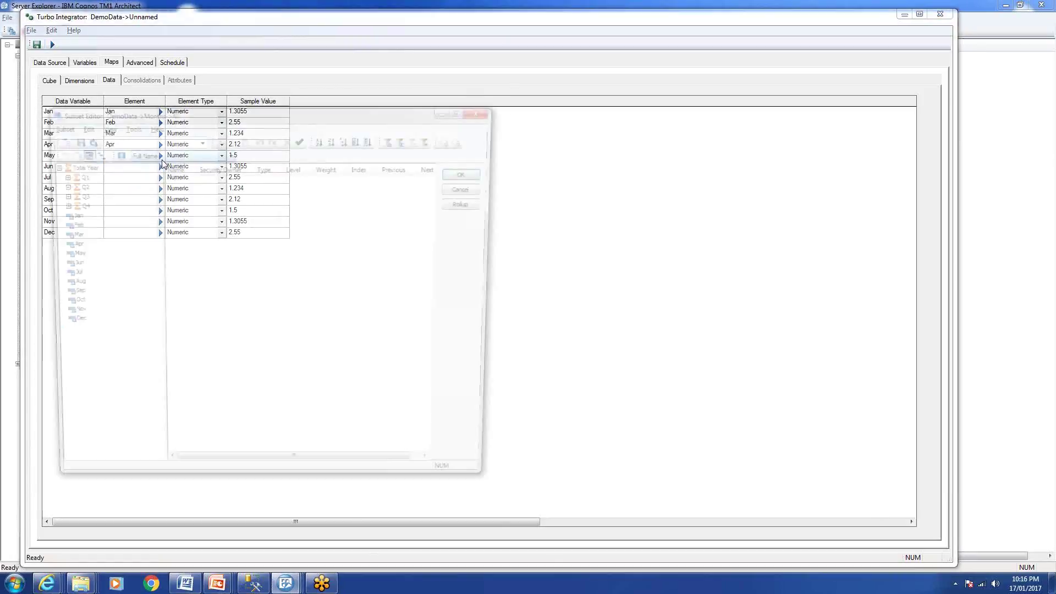
pyautogui.doubleClick(67, 254)
pyautogui.click(471, 172)
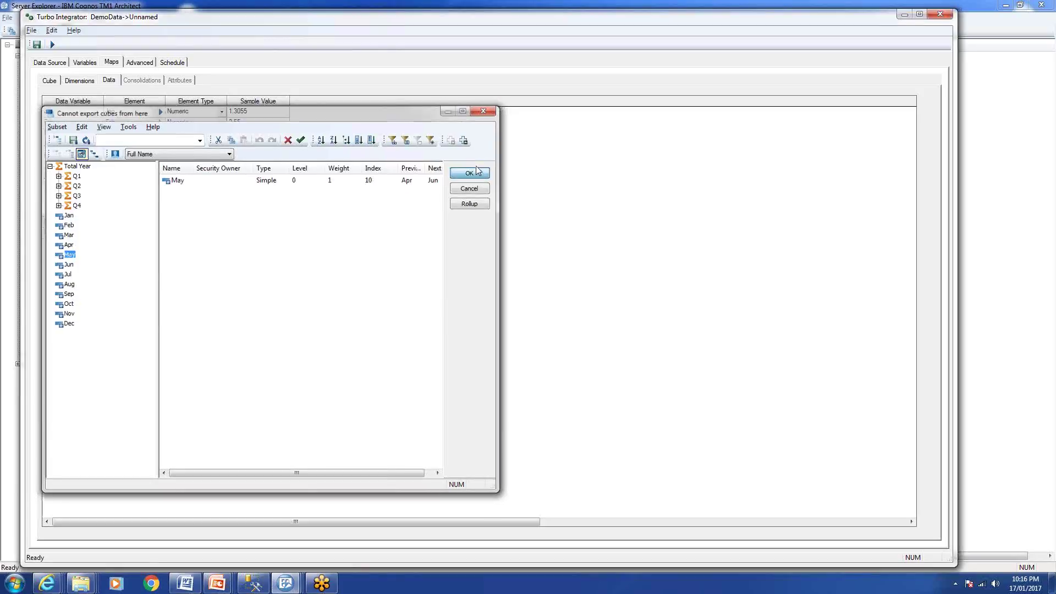
pyautogui.click(160, 166)
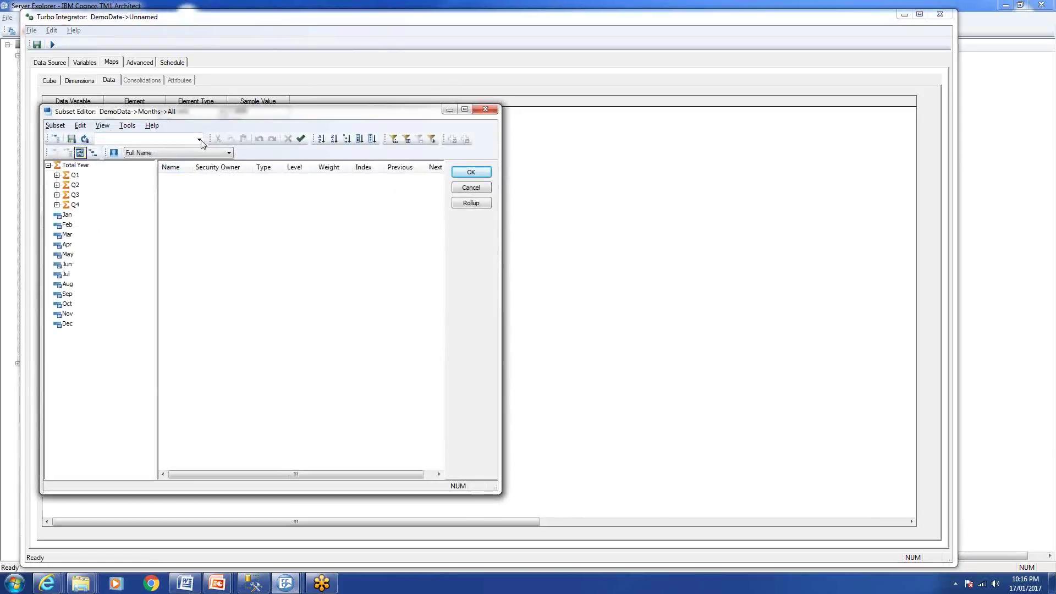
# - Map the Jun, Jul, Aug and Sep data variables to their matching Months elements
pyautogui.moveTo(218, 108); pyautogui.dragTo(548, 41)
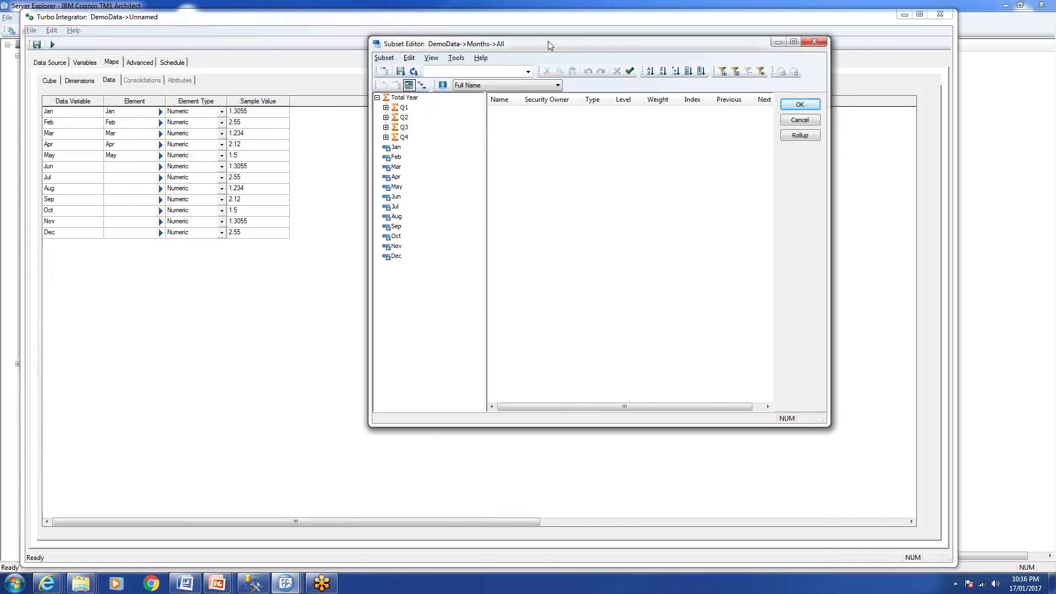
pyautogui.click(395, 197)
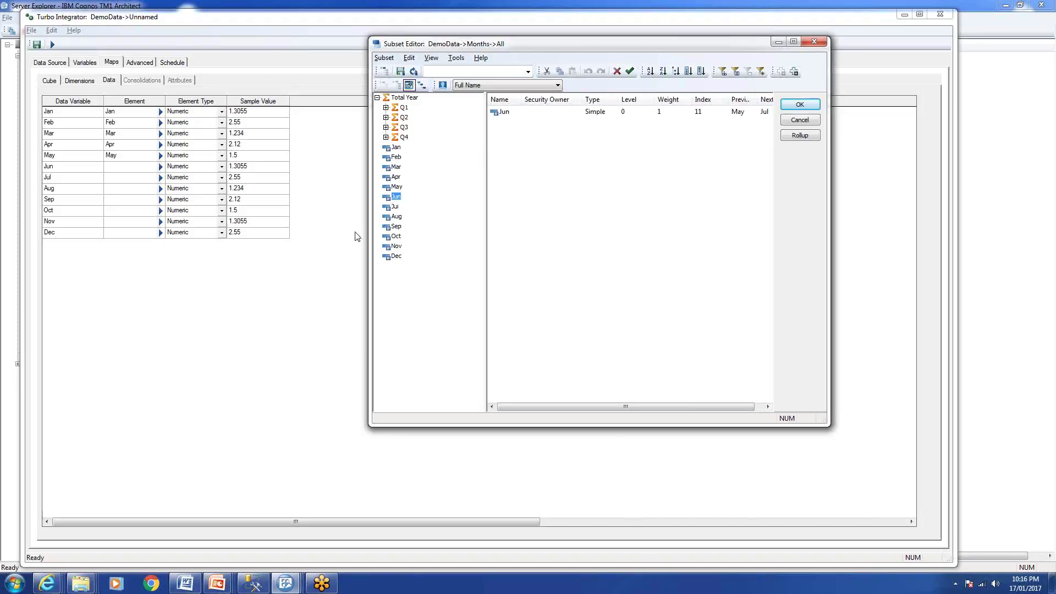
pyautogui.click(796, 105)
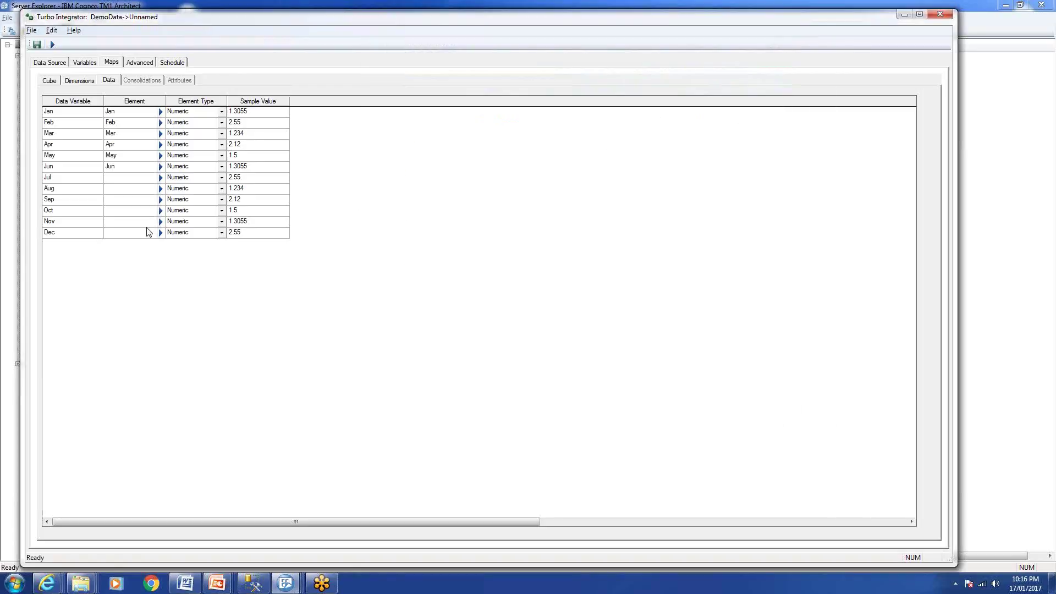
pyautogui.click(160, 177)
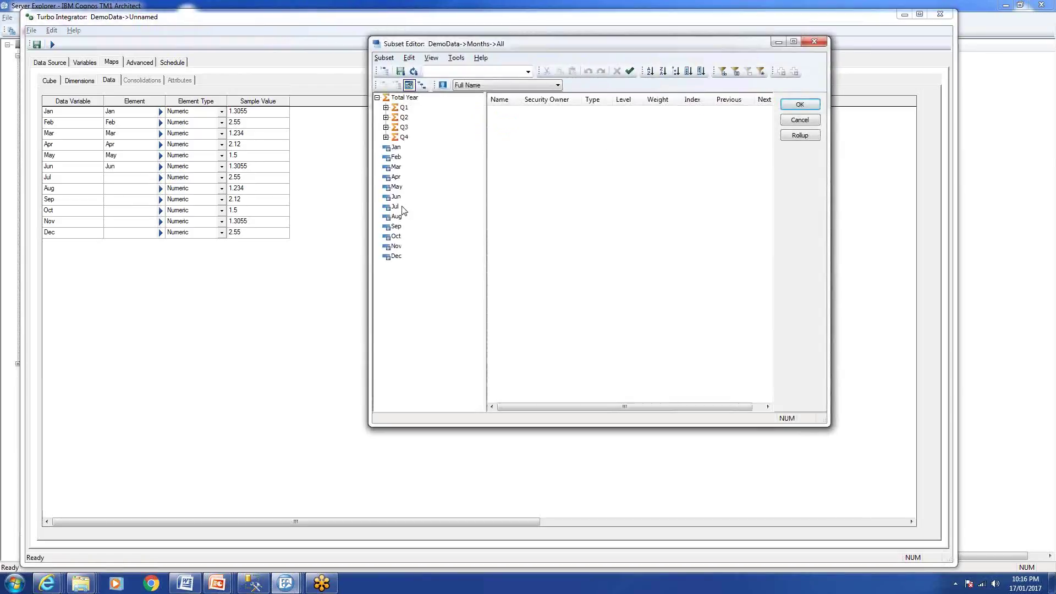
pyautogui.click(396, 207)
pyautogui.click(800, 105)
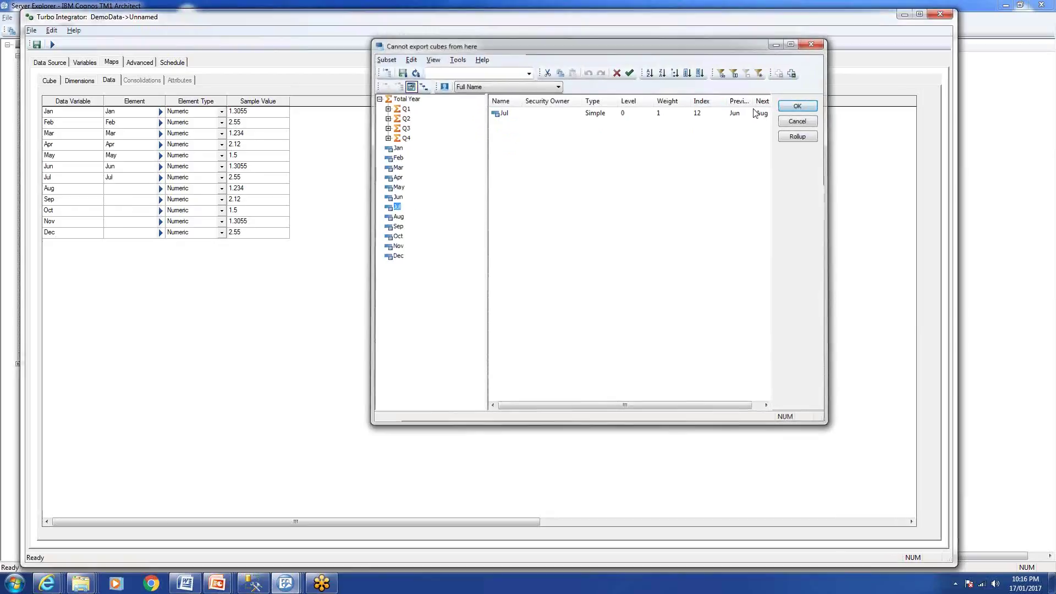
pyautogui.click(160, 188)
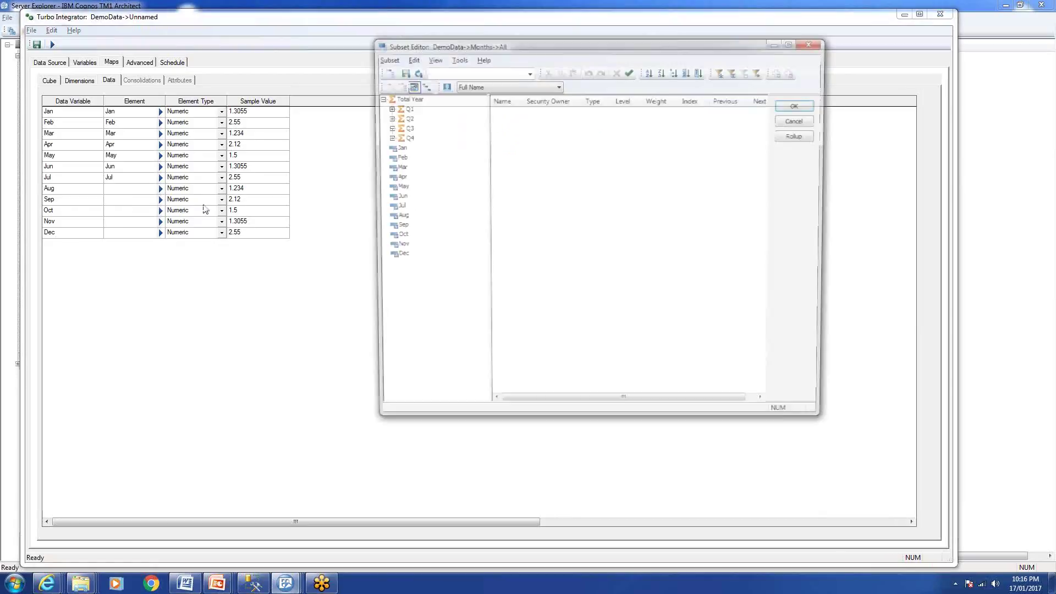
pyautogui.click(398, 216)
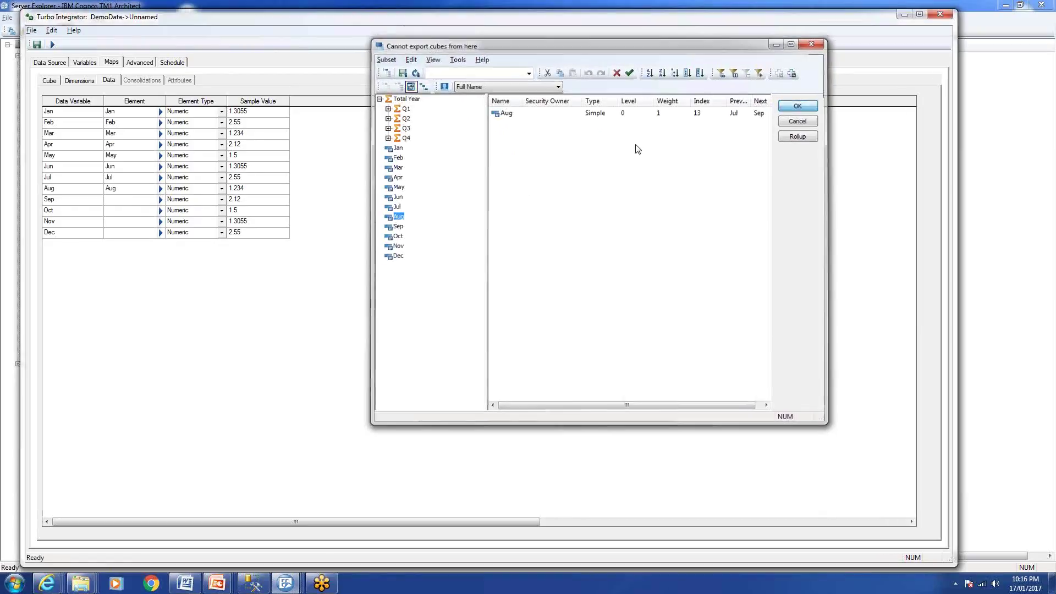
pyautogui.click(160, 200)
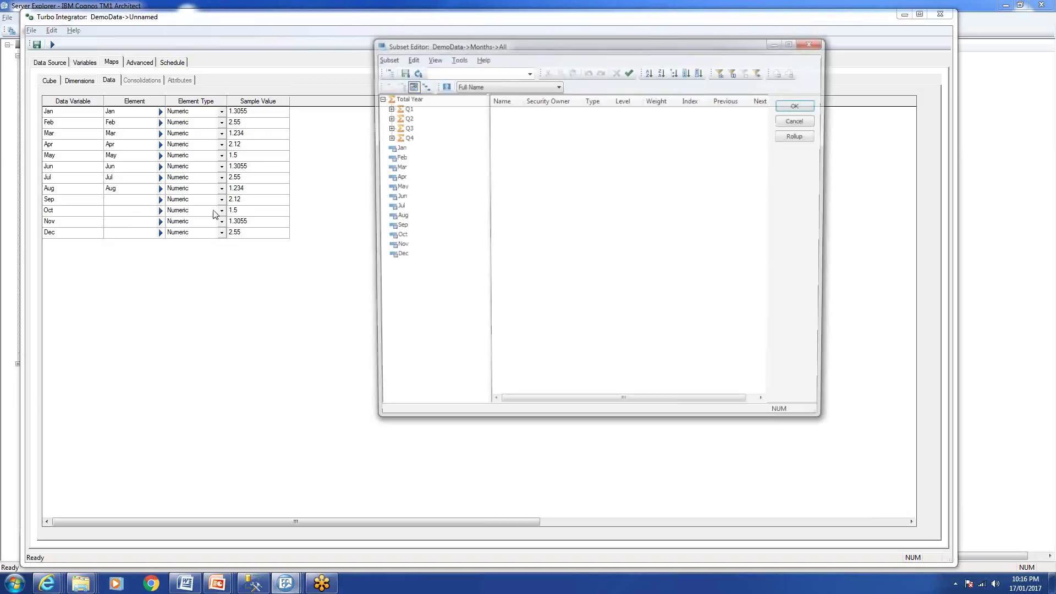
pyautogui.click(397, 227)
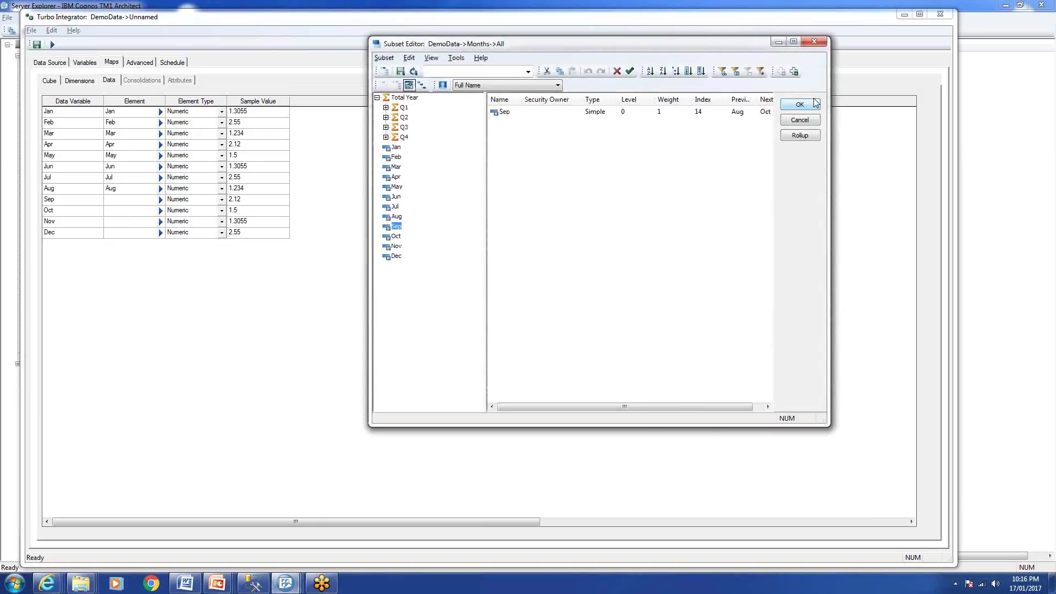
pyautogui.click(799, 104)
# - Map the Oct, Nov and Dec data variables to their matching Months elements
pyautogui.click(161, 212)
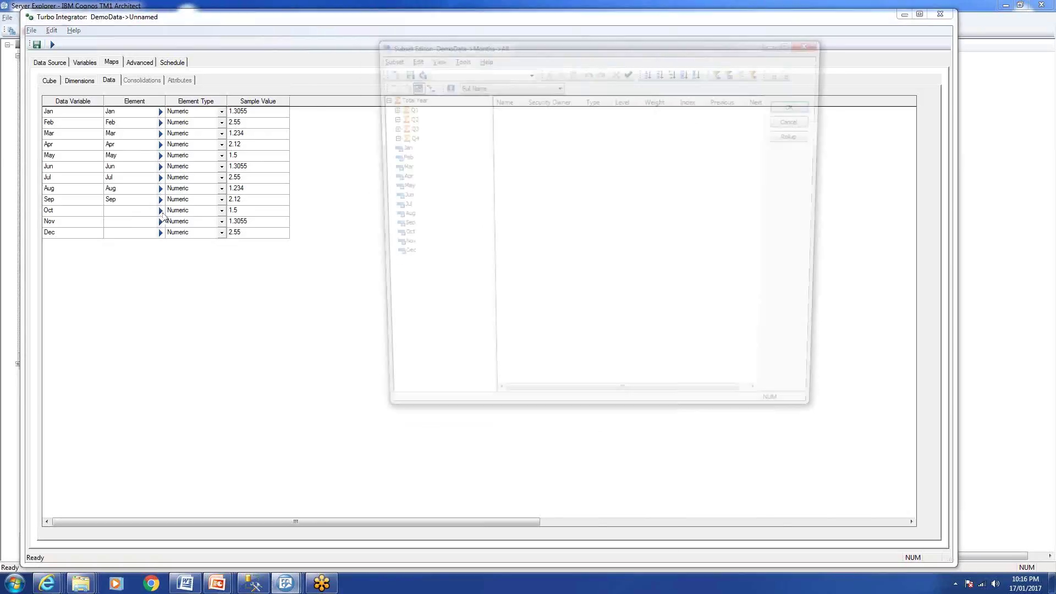
pyautogui.click(396, 237)
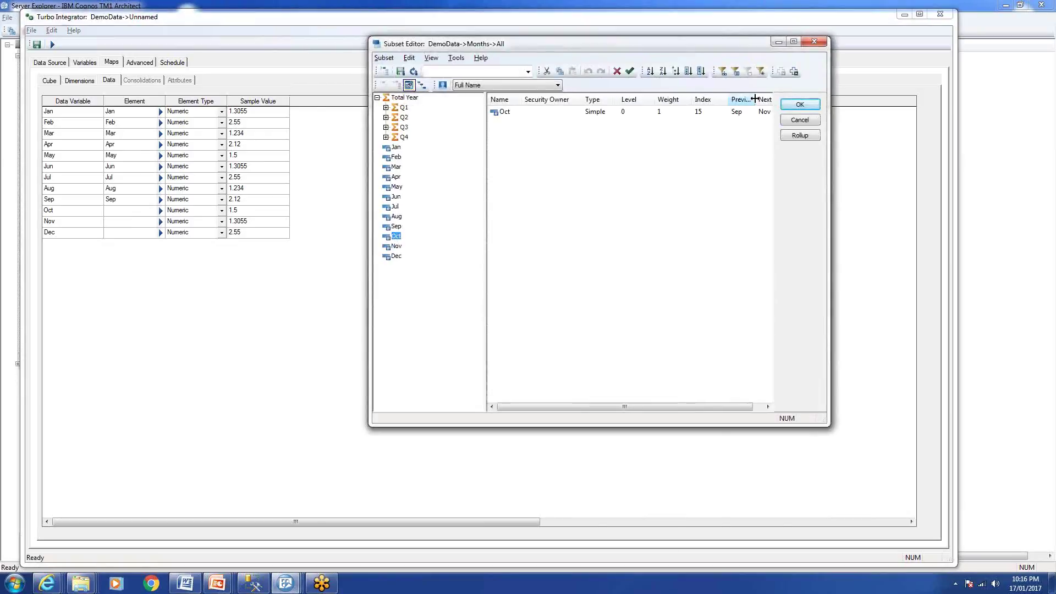
pyautogui.click(800, 105)
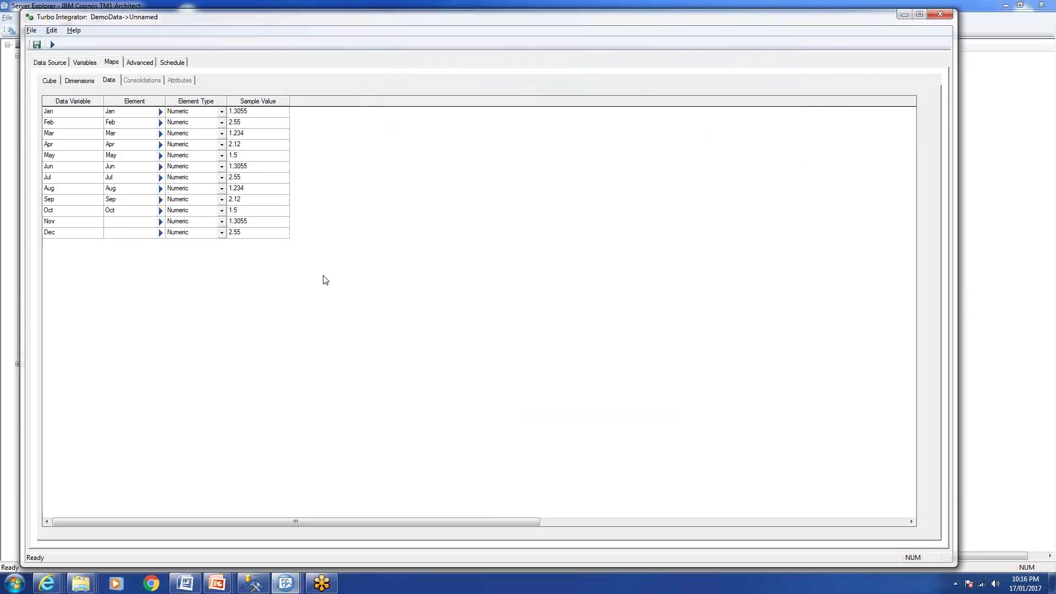
pyautogui.click(161, 222)
pyautogui.click(396, 246)
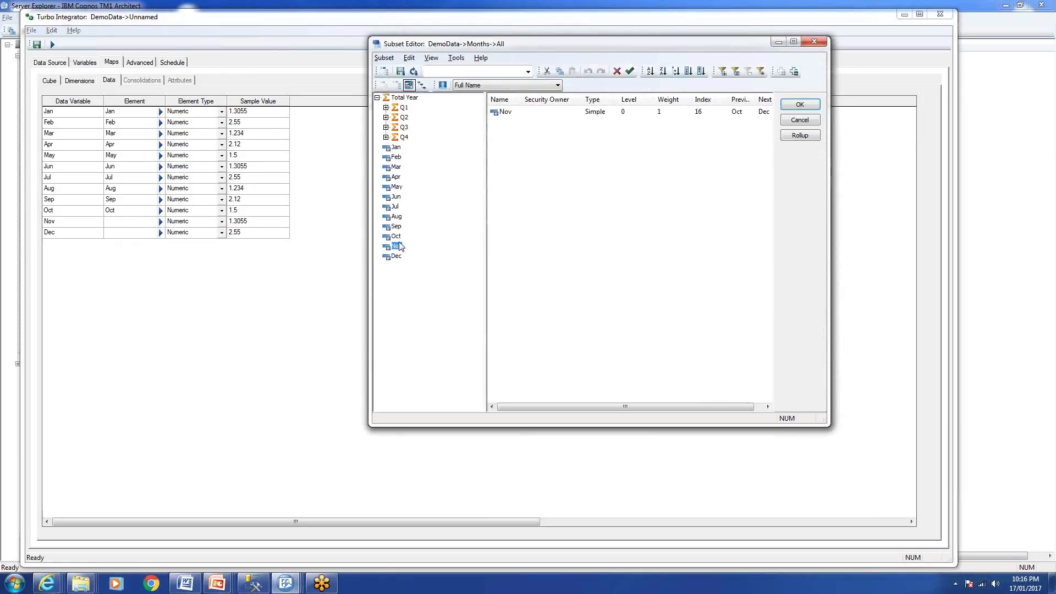
pyautogui.click(799, 105)
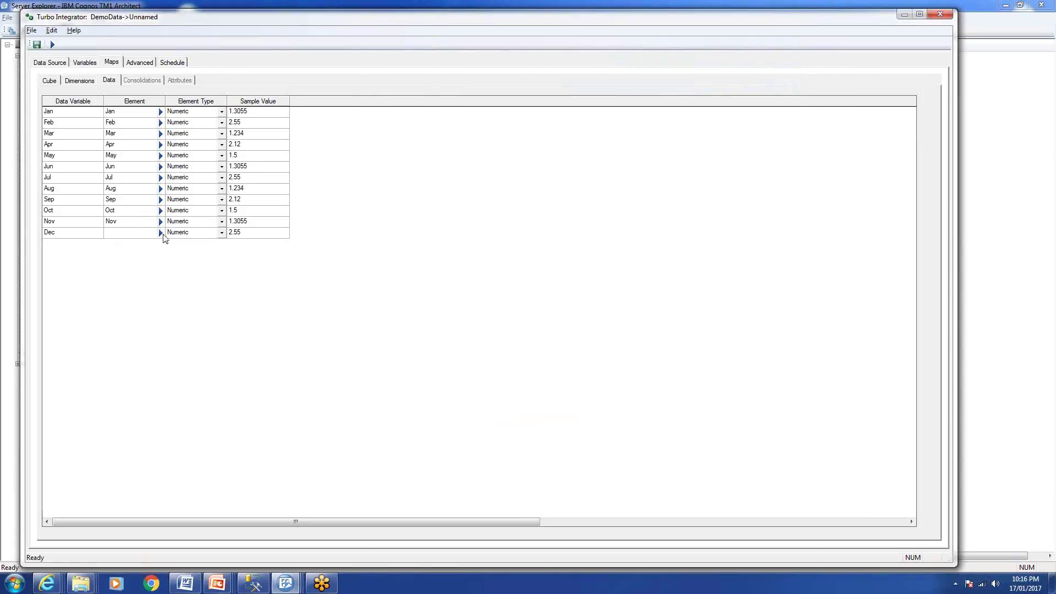
pyautogui.click(160, 232)
pyautogui.click(396, 255)
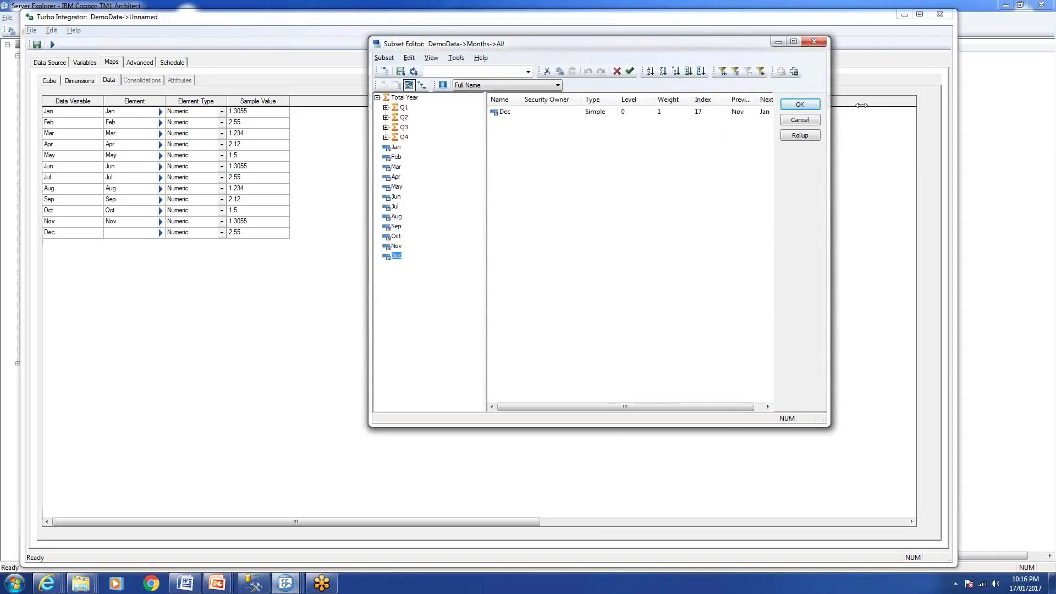
pyautogui.click(800, 104)
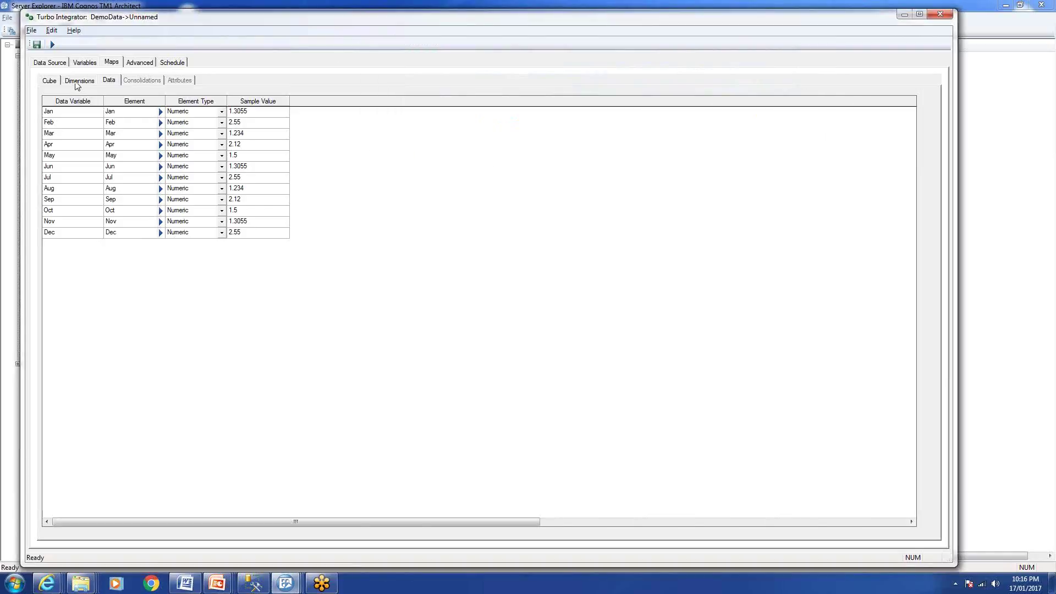
# - Review the Cube and Dimensions mapping pages, then return to the Data mapping
pyautogui.click(47, 82)
pyautogui.click(71, 82)
pyautogui.click(107, 82)
# - On the Advanced tab, read the generated Prolog, Metadata, Data and Epilog scripts
pyautogui.click(142, 64)
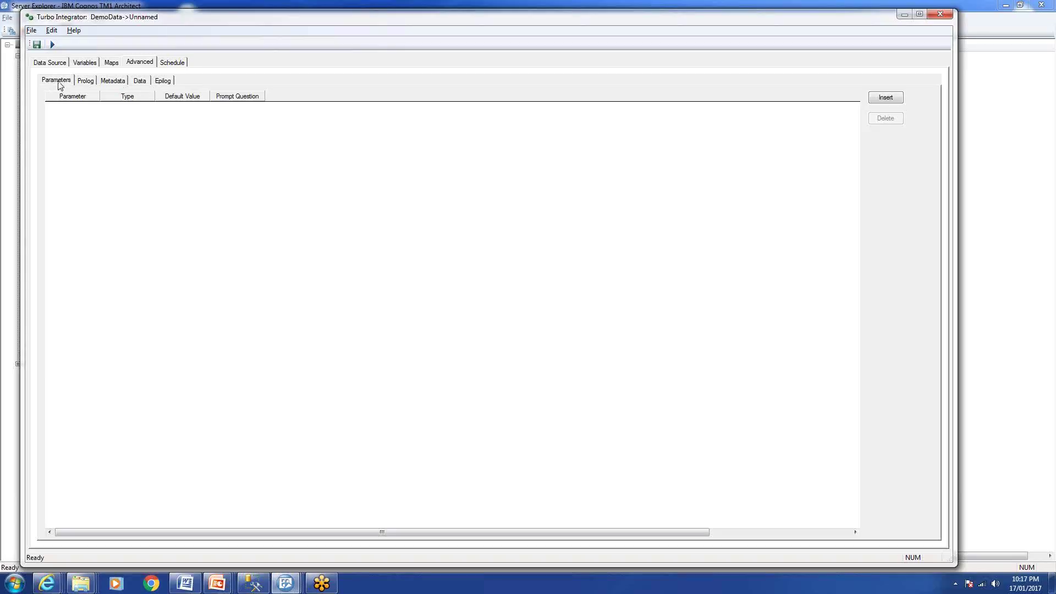
pyautogui.click(86, 81)
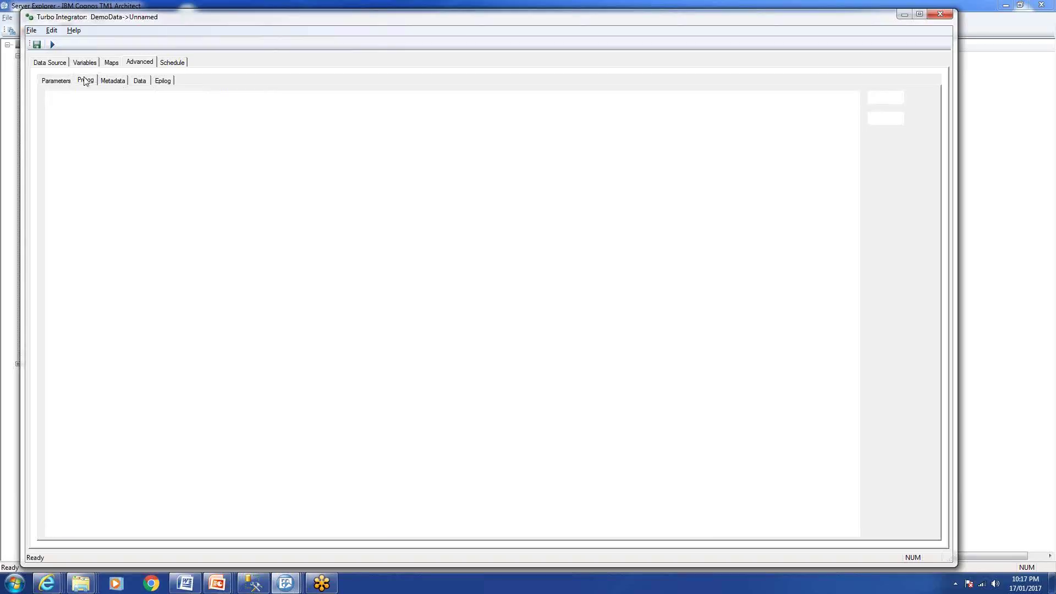
pyautogui.click(115, 80)
pyautogui.click(140, 81)
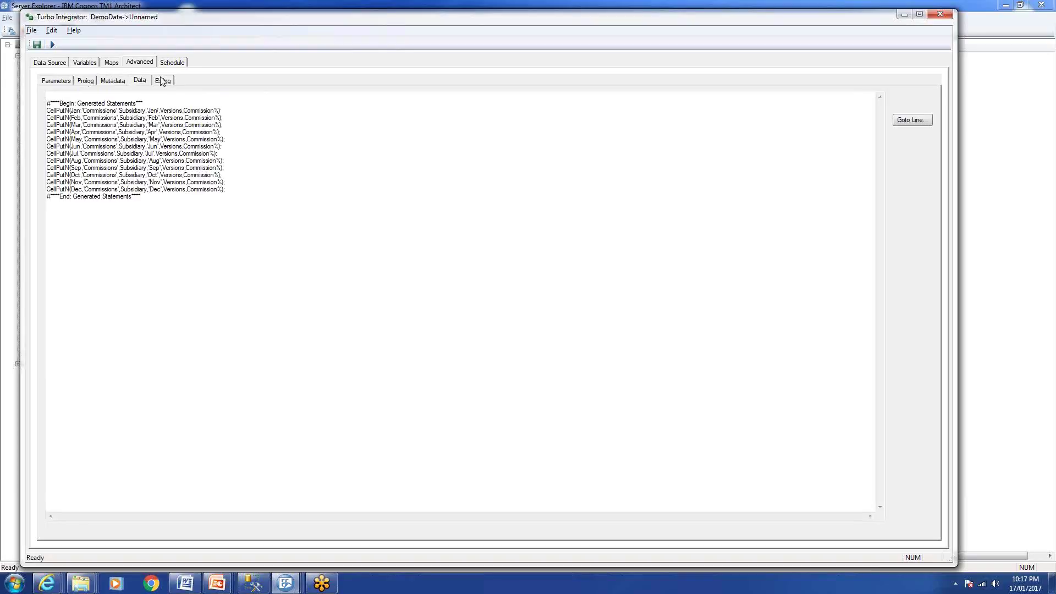
pyautogui.click(162, 80)
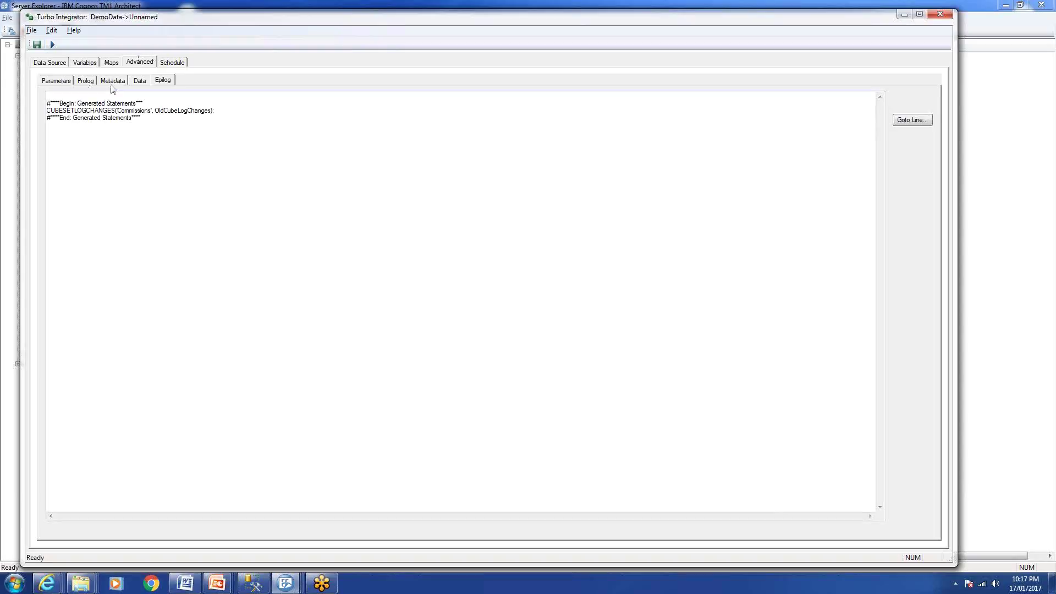
# - Cycle through Parameters and all script sections again, ending on the Epilog's CUBESETLOGCHANGES code
pyautogui.click(62, 80)
pyautogui.click(86, 80)
pyautogui.click(113, 80)
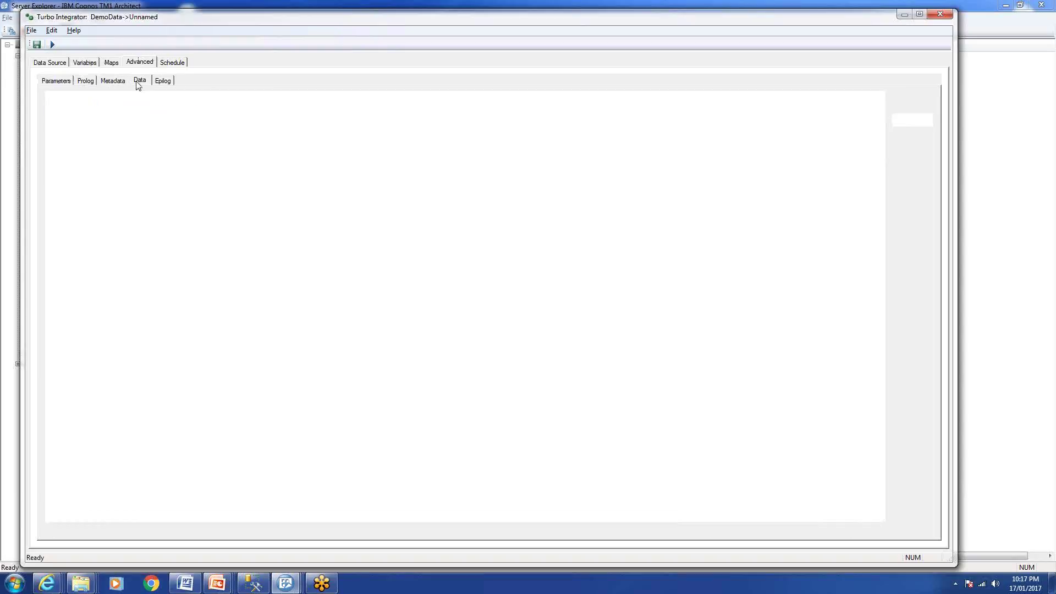
pyautogui.click(139, 80)
pyautogui.click(163, 80)
pyautogui.click(61, 81)
pyautogui.click(85, 81)
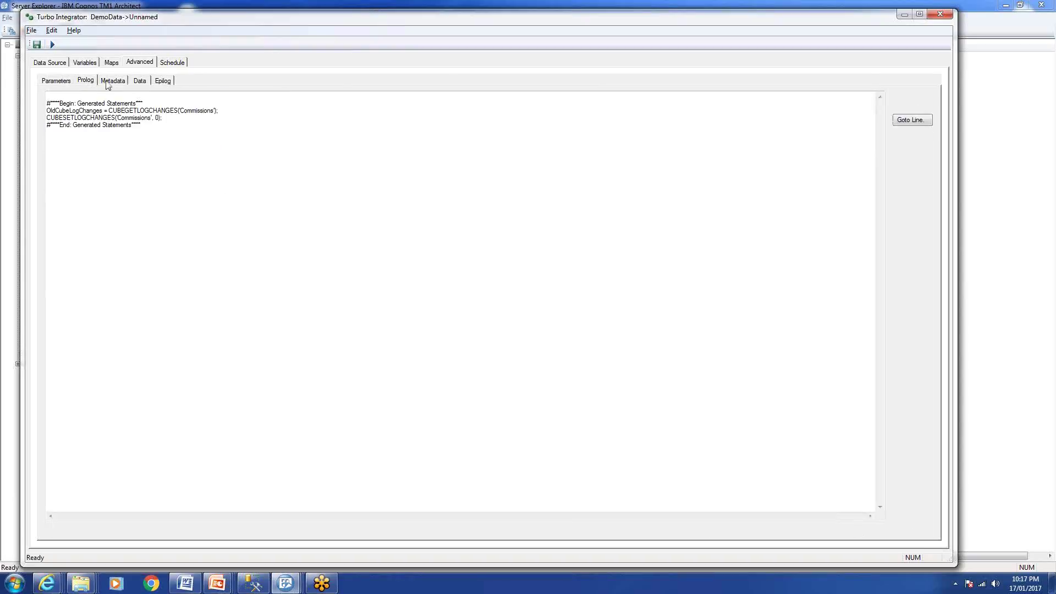
pyautogui.click(113, 81)
pyautogui.click(139, 80)
pyautogui.click(167, 80)
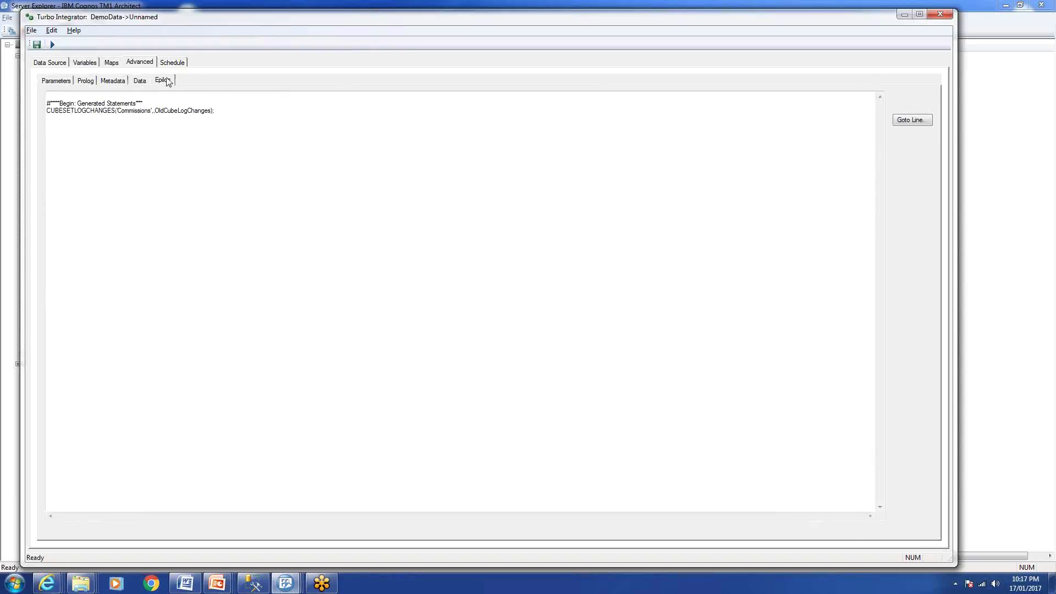
pyautogui.click(89, 82)
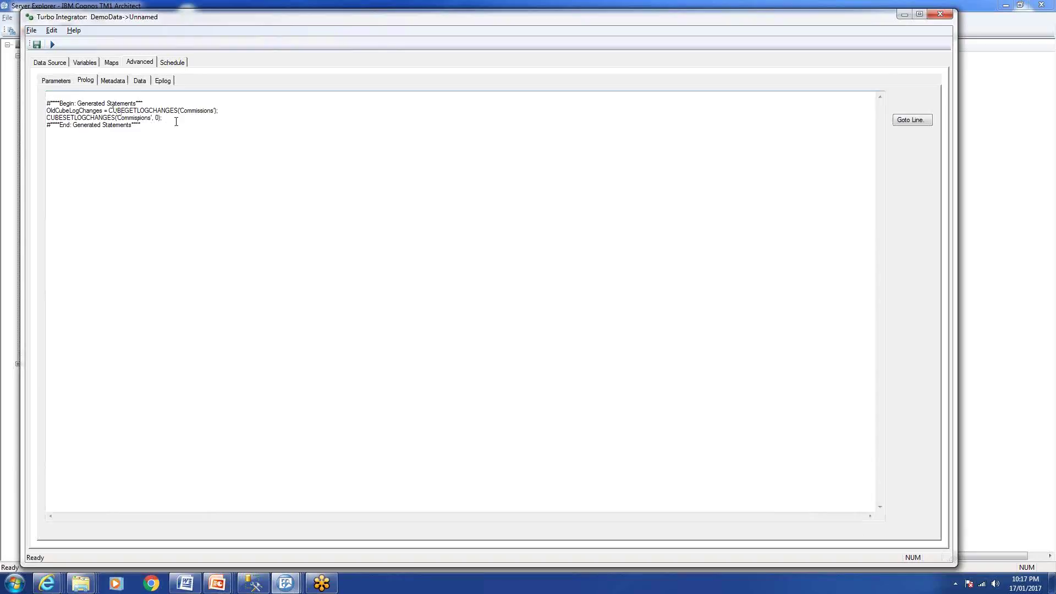
pyautogui.moveTo(169, 122); pyautogui.dragTo(140, 131)
pyautogui.click(139, 132)
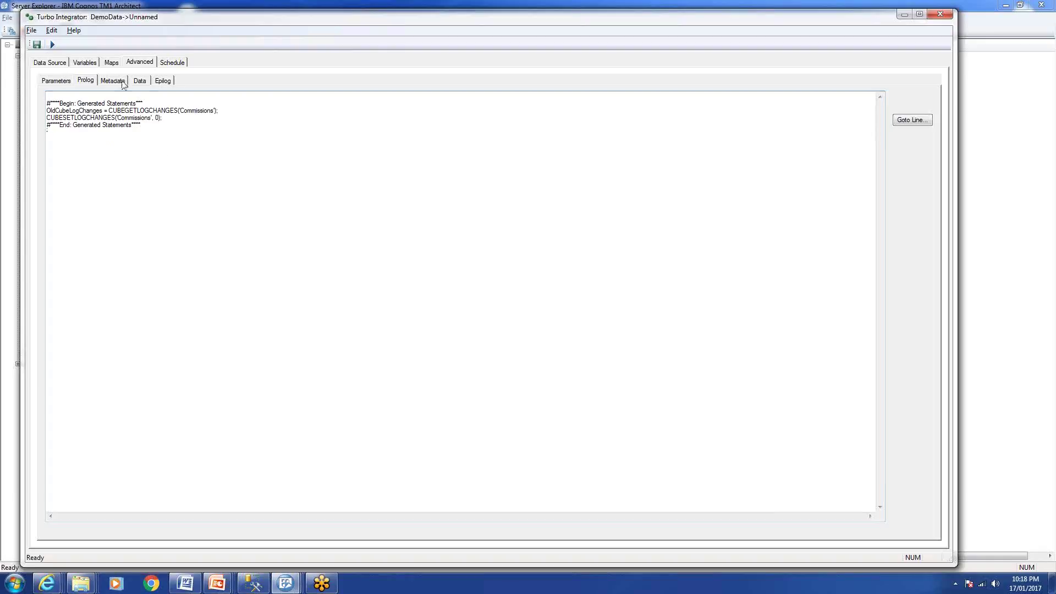
pyautogui.click(122, 80)
pyautogui.click(142, 81)
pyautogui.click(113, 80)
pyautogui.click(85, 80)
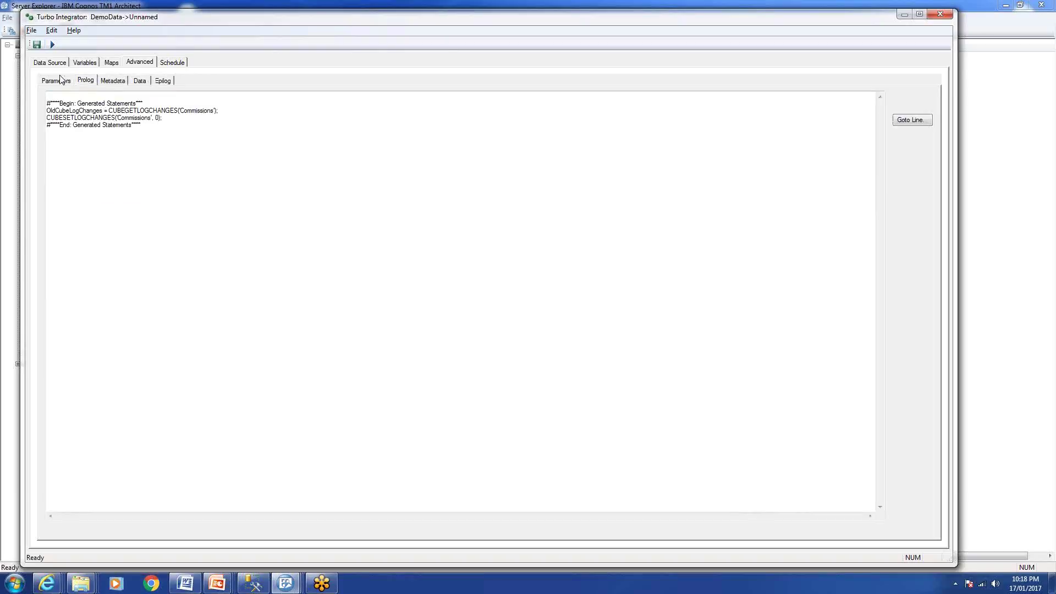
pyautogui.click(56, 80)
pyautogui.click(80, 82)
pyautogui.click(113, 80)
pyautogui.click(140, 81)
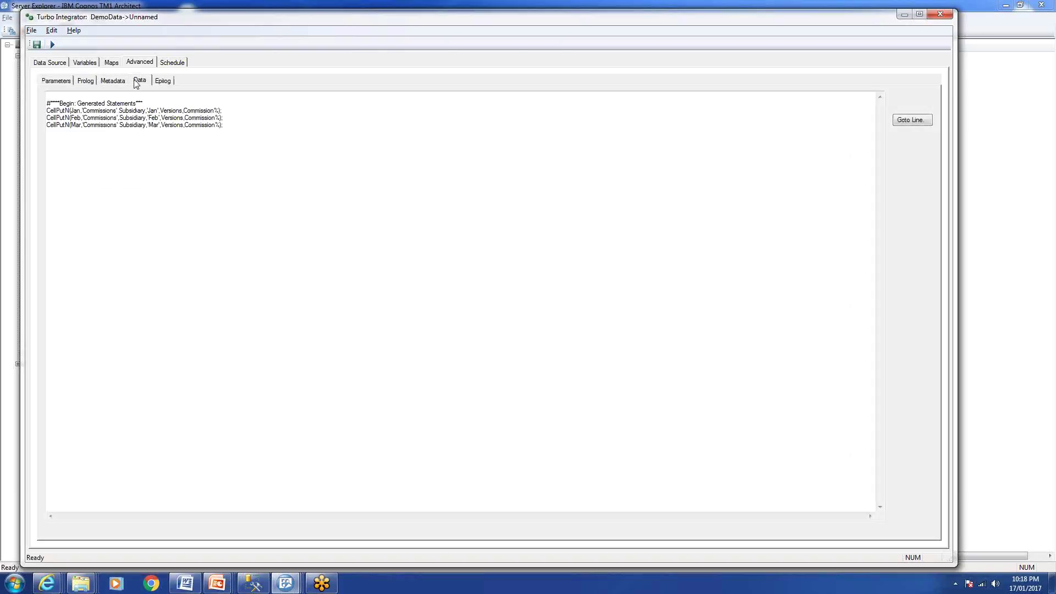
pyautogui.click(163, 80)
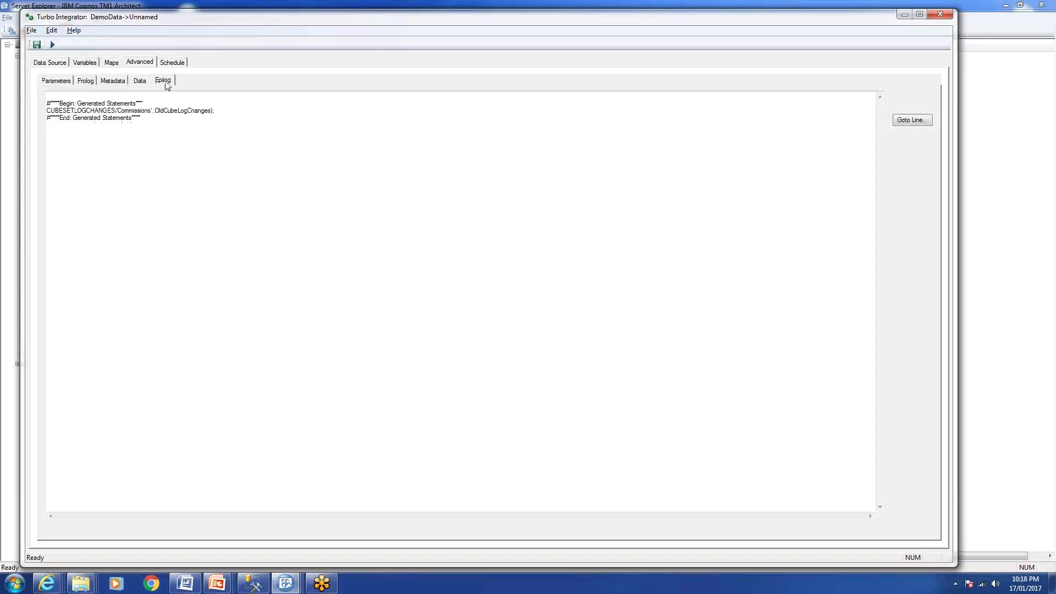
# - Save the process under the name DemoLoad
pyautogui.click(172, 62)
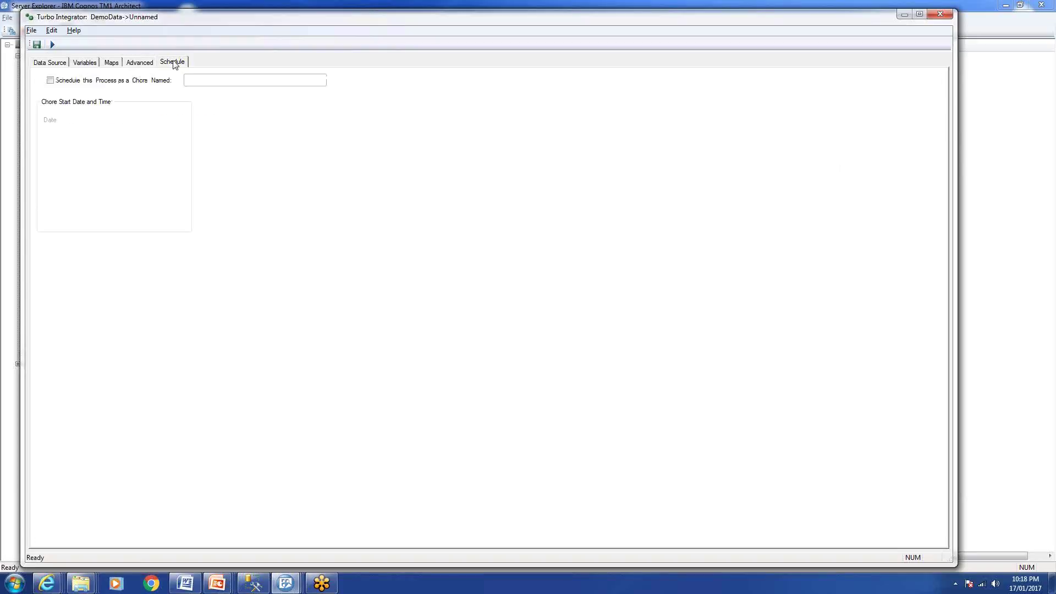
pyautogui.click(37, 45)
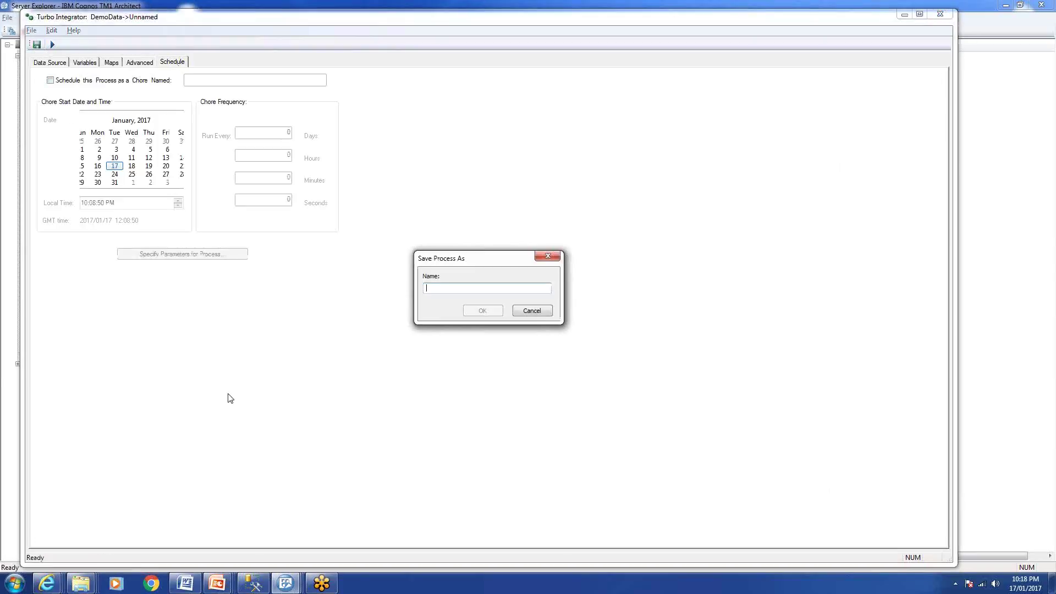
pyautogui.write('DemoLoad')
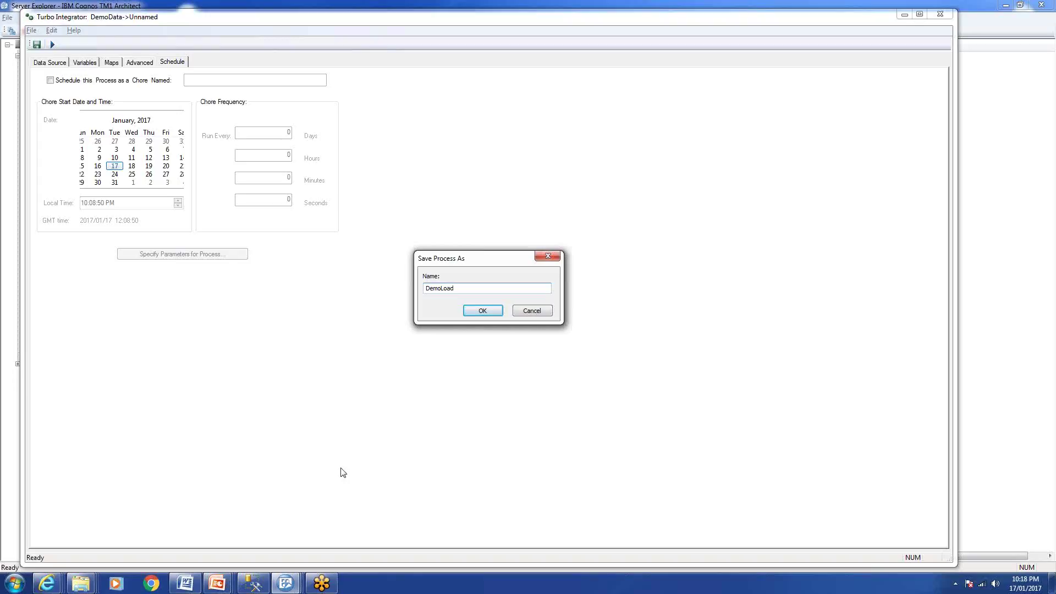
pyautogui.click(497, 314)
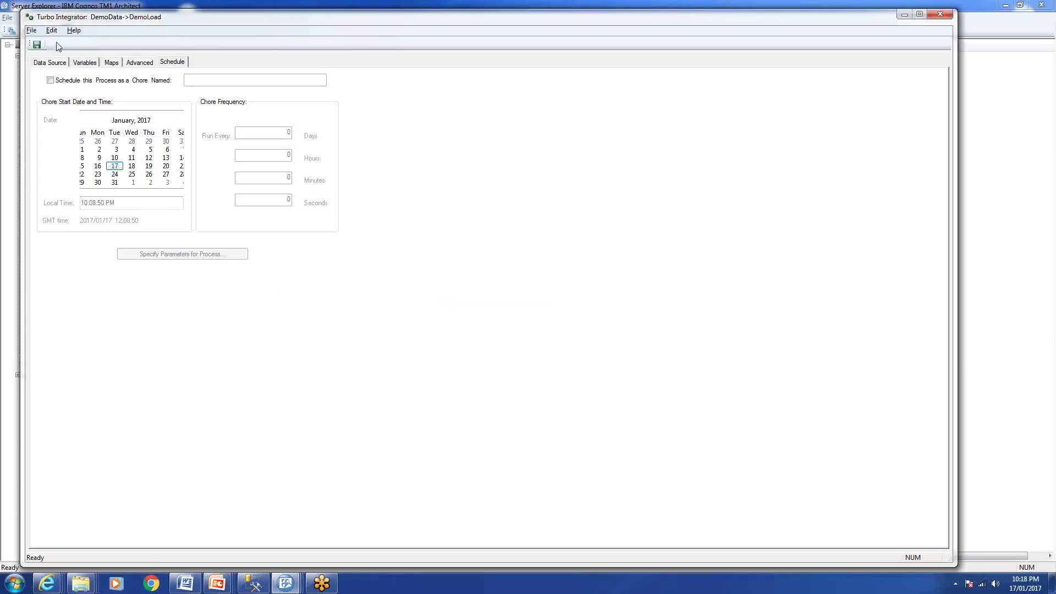
# - Run DemoLoad, dismiss the completion message, and minimize the Turbo Integrator window
pyautogui.click(52, 44)
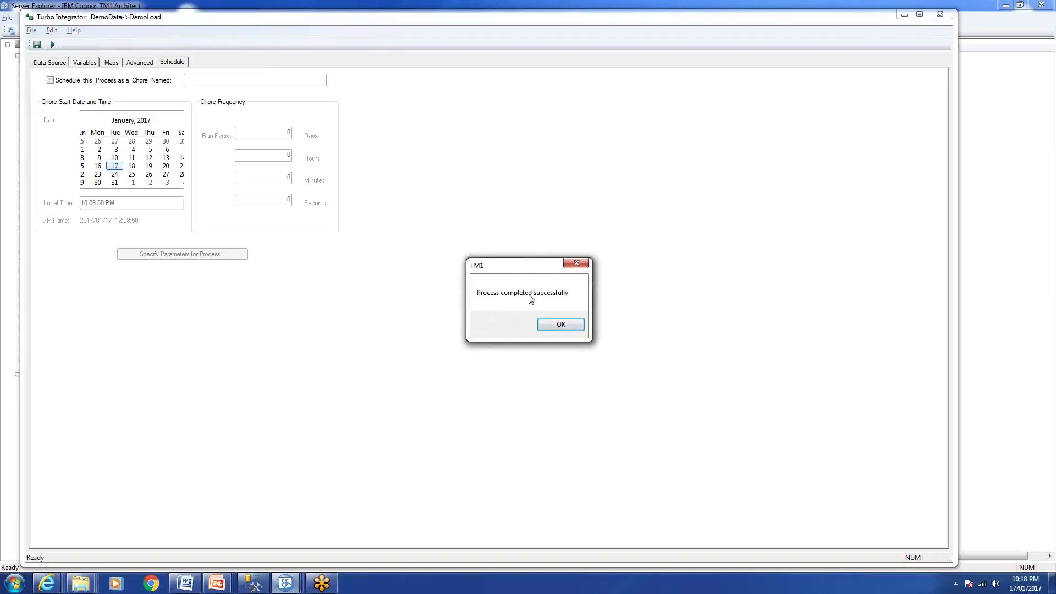
pyautogui.moveTo(545, 270); pyautogui.dragTo(472, 110)
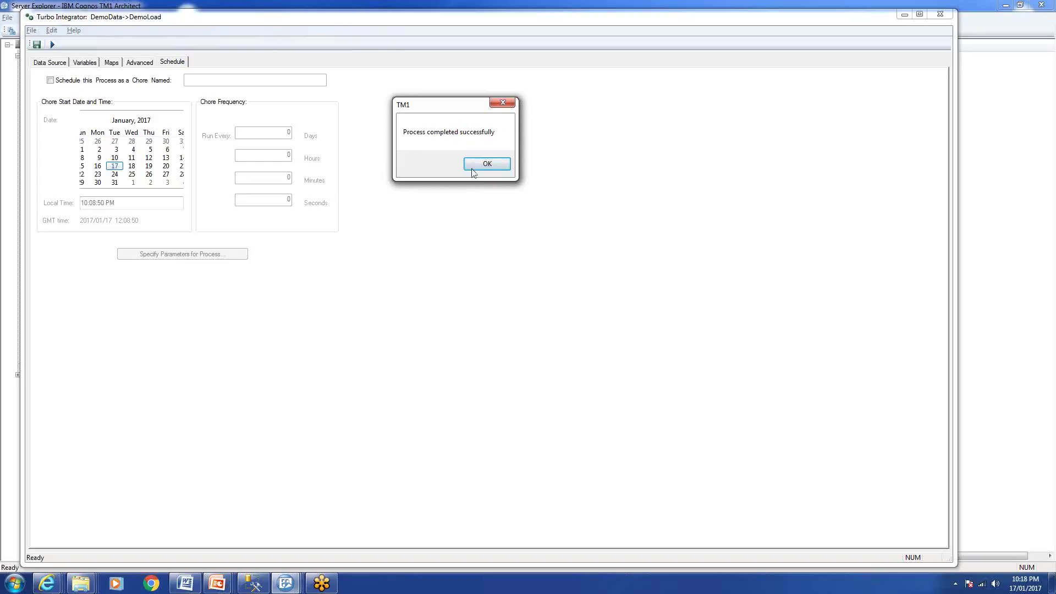
pyautogui.click(502, 167)
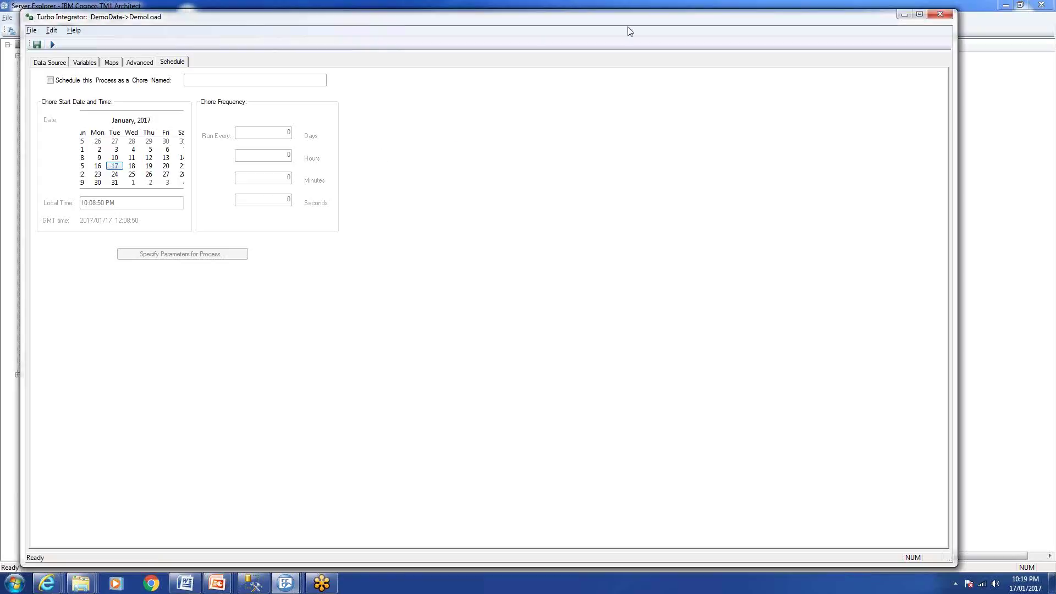
pyautogui.moveTo(692, 22); pyautogui.dragTo(716, 17)
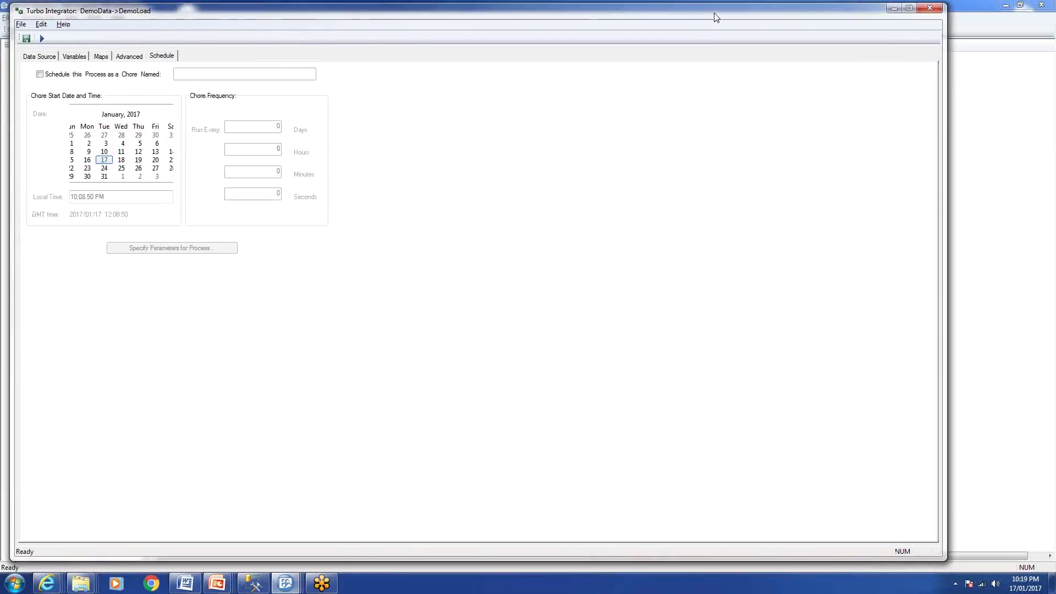
pyautogui.click(892, 8)
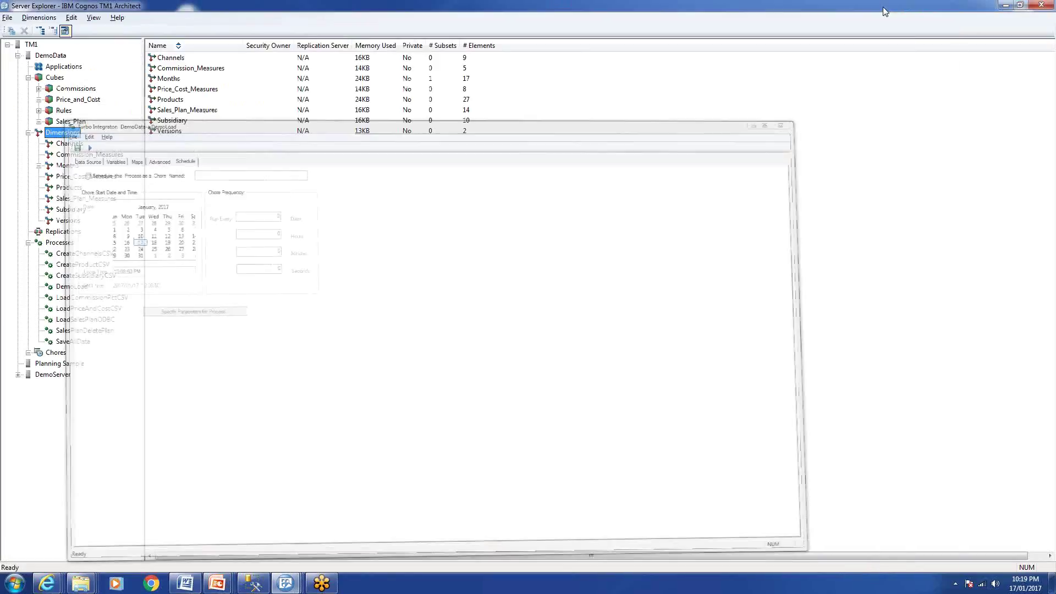
# - Open the Commissions cube viewer with Months across the columns and recalculate
pyautogui.doubleClick(75, 89)
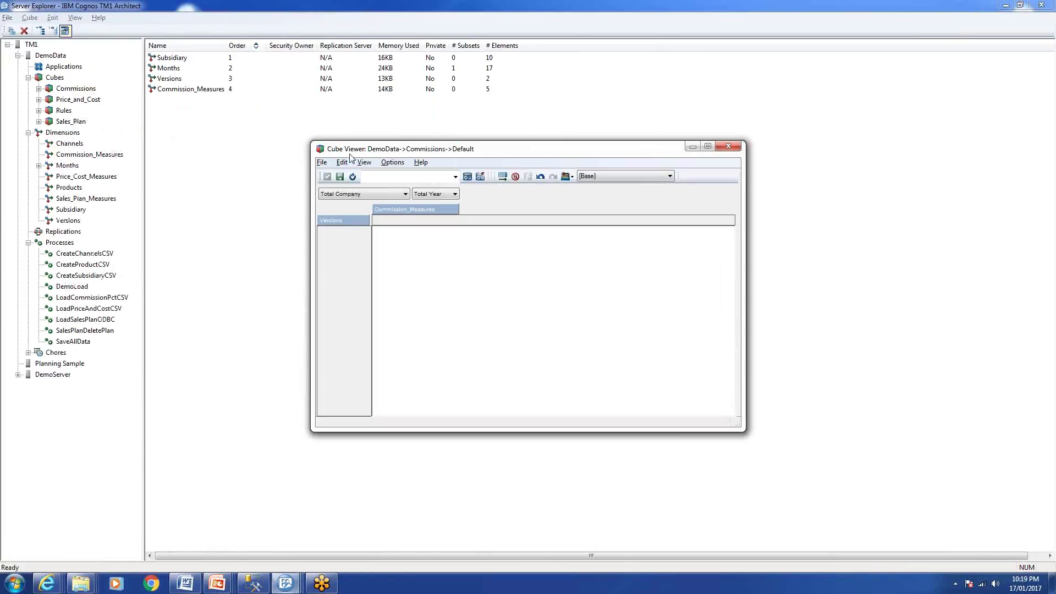
pyautogui.click(468, 177)
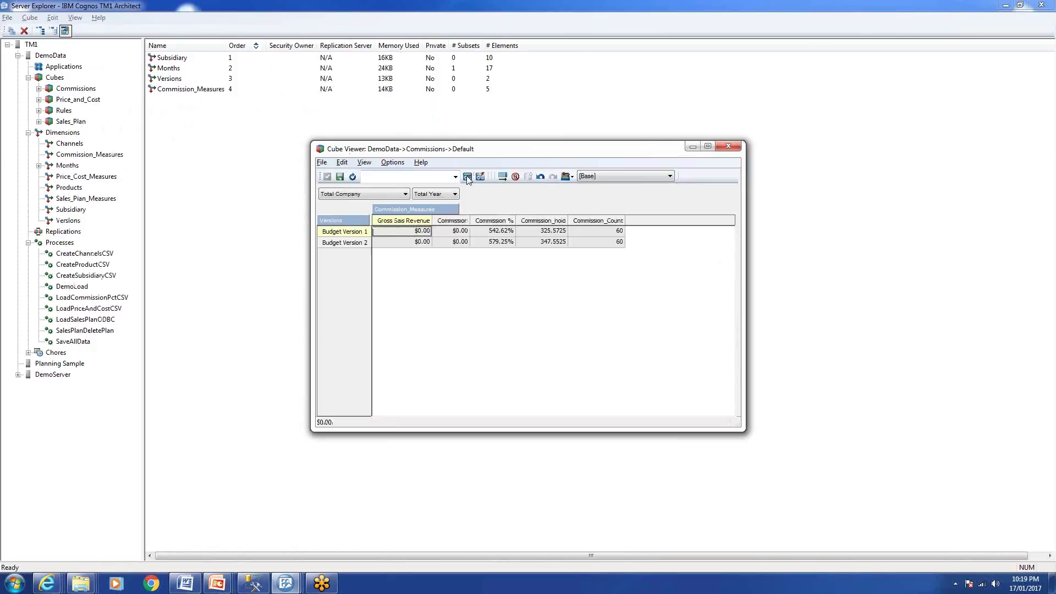
pyautogui.click(498, 233)
pyautogui.click(497, 243)
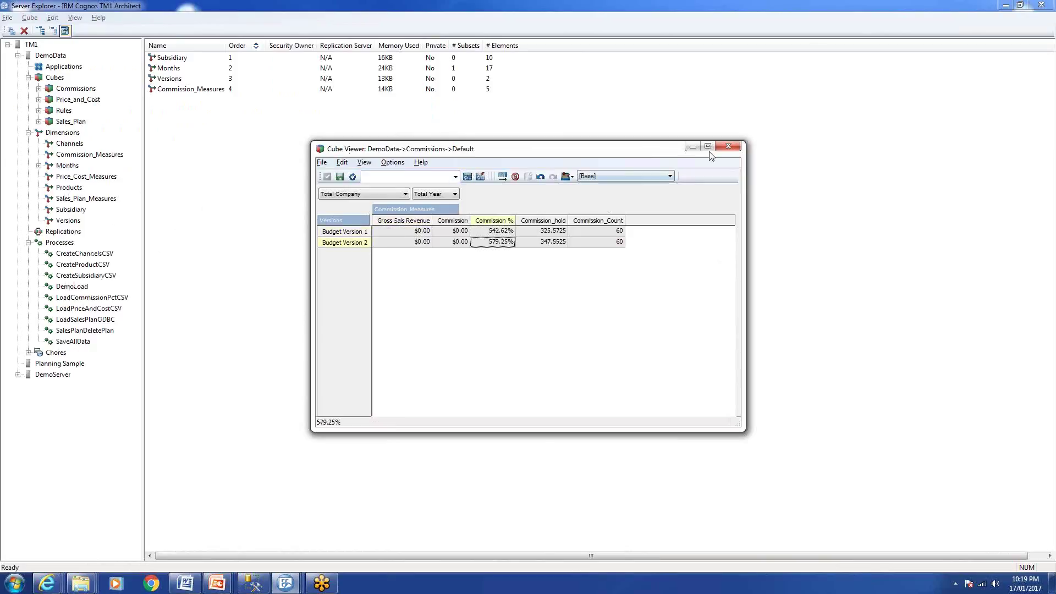
pyautogui.moveTo(435, 193); pyautogui.dragTo(396, 212)
pyautogui.click(481, 177)
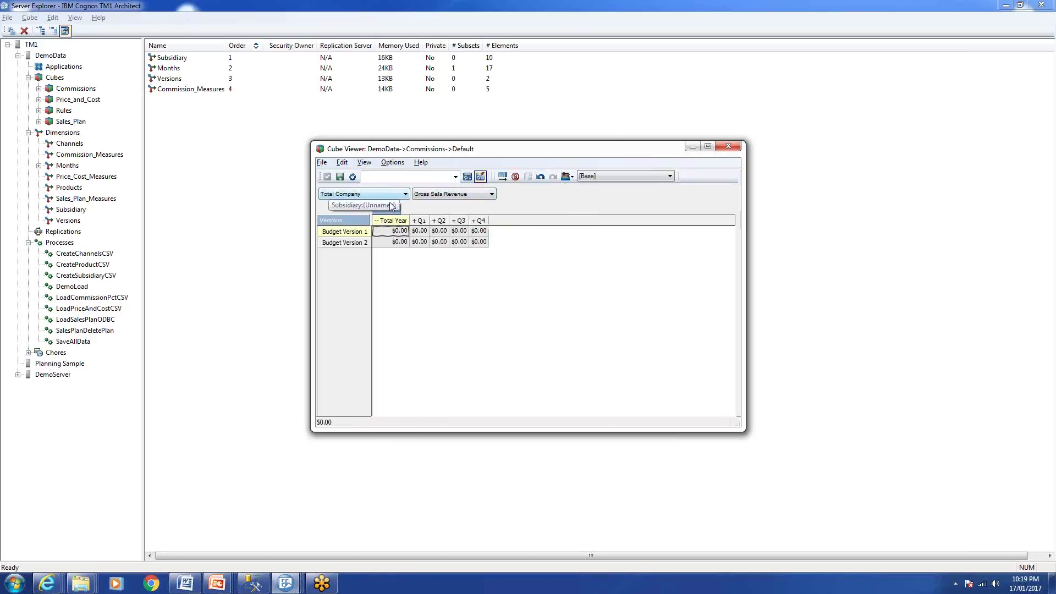
# - Switch the title measure to Commission %, recalculate, and expand Q1 and Q2 into months
pyautogui.click(358, 194)
pyautogui.click(358, 192)
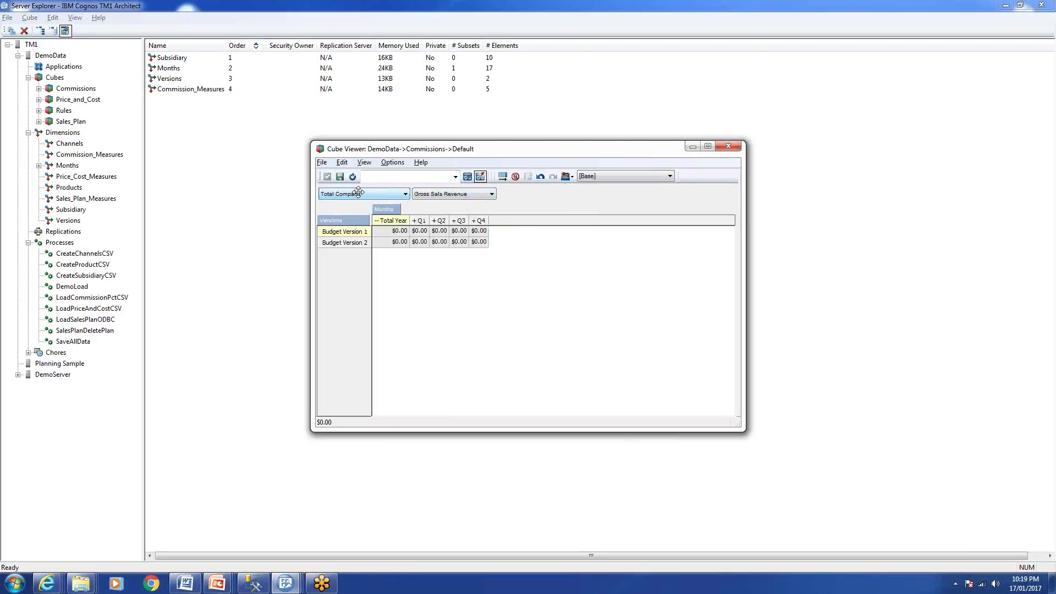
pyautogui.click(491, 194)
pyautogui.click(438, 213)
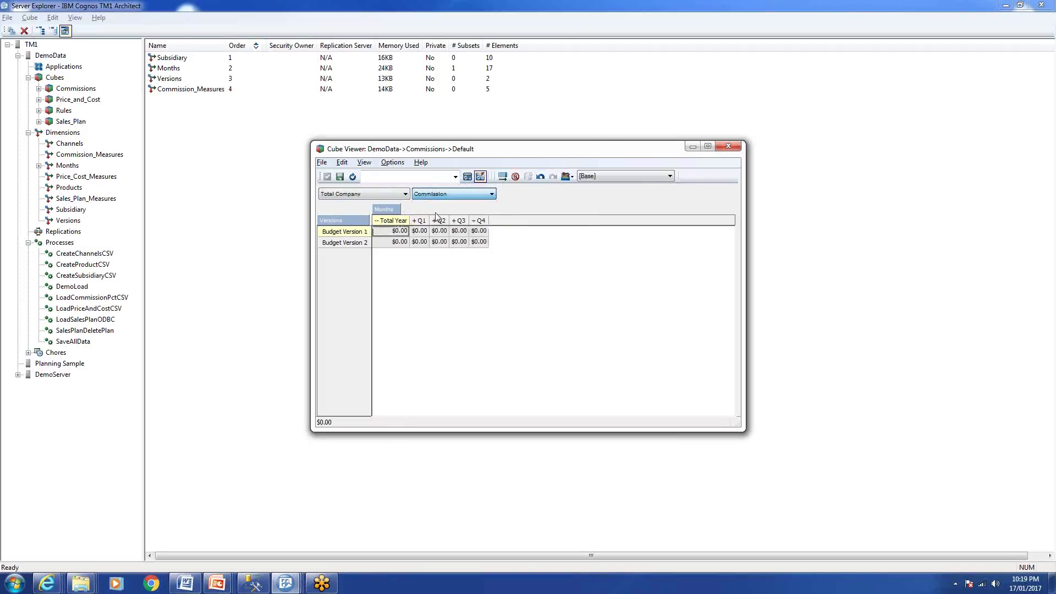
pyautogui.click(491, 194)
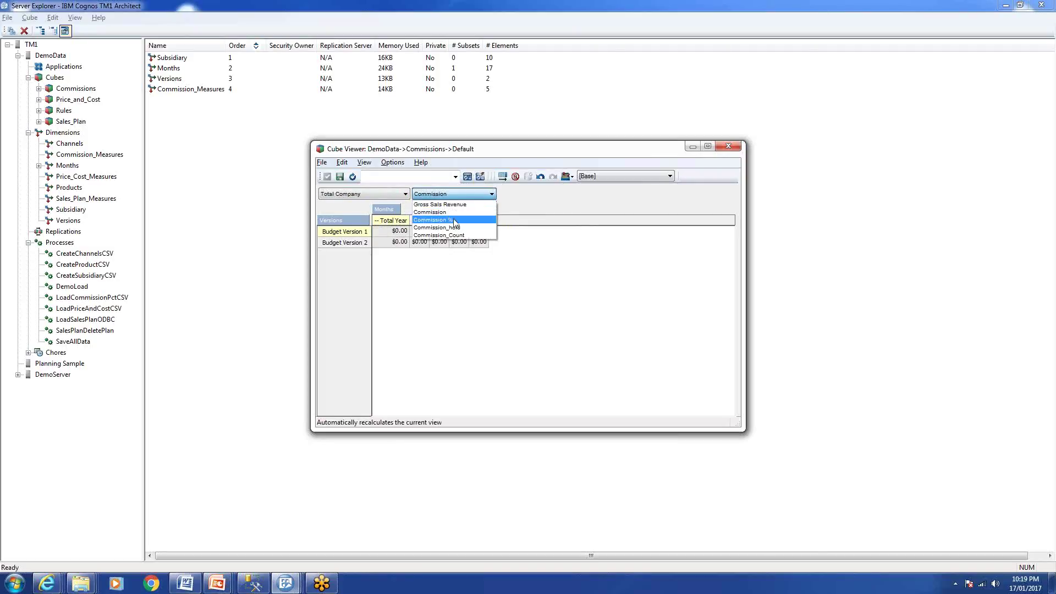
pyautogui.click(450, 220)
pyautogui.click(479, 179)
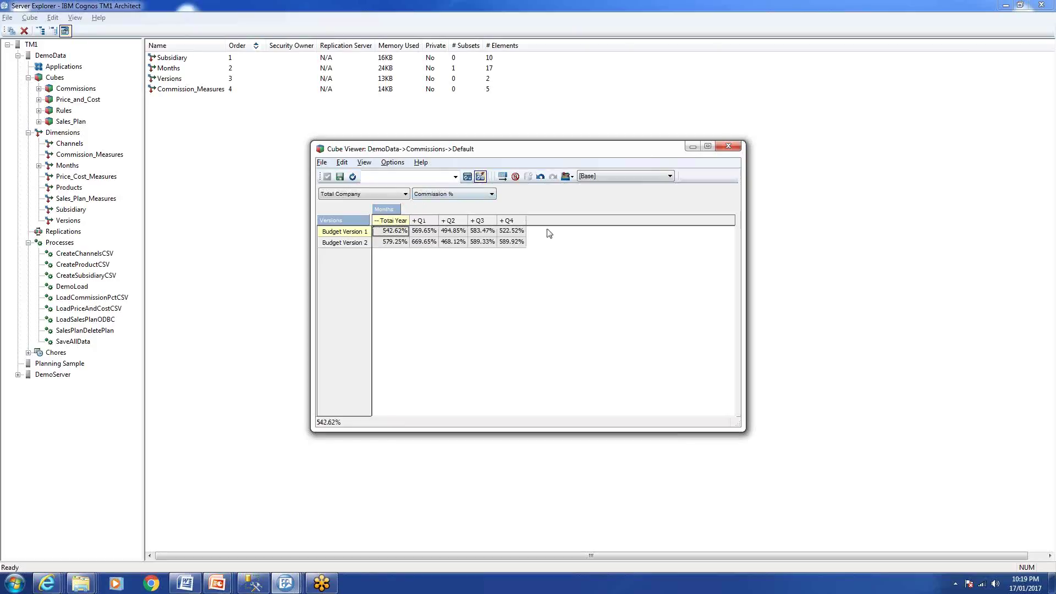
pyautogui.click(414, 221)
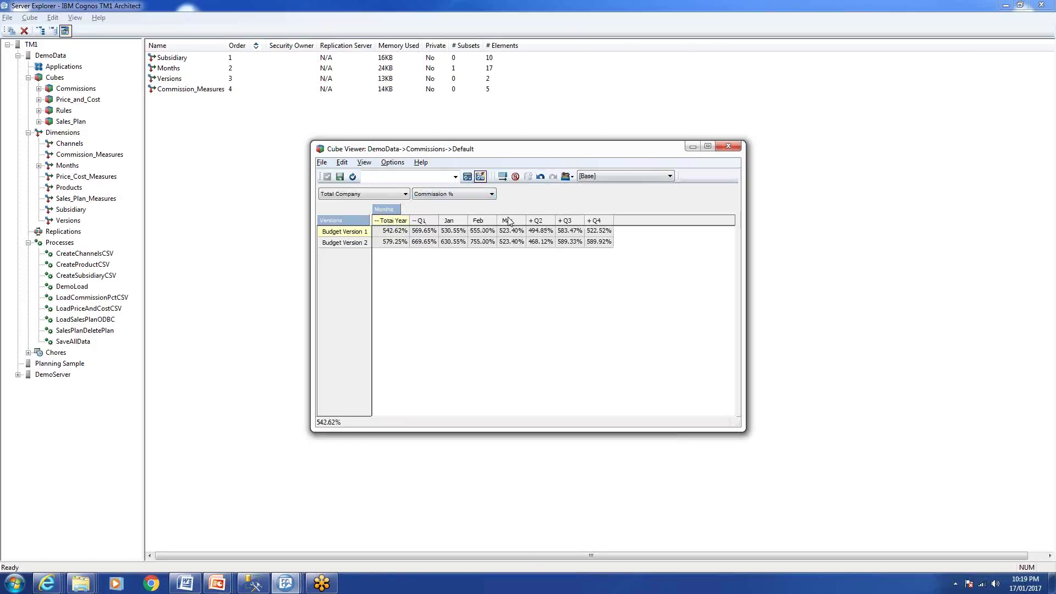
pyautogui.click(531, 221)
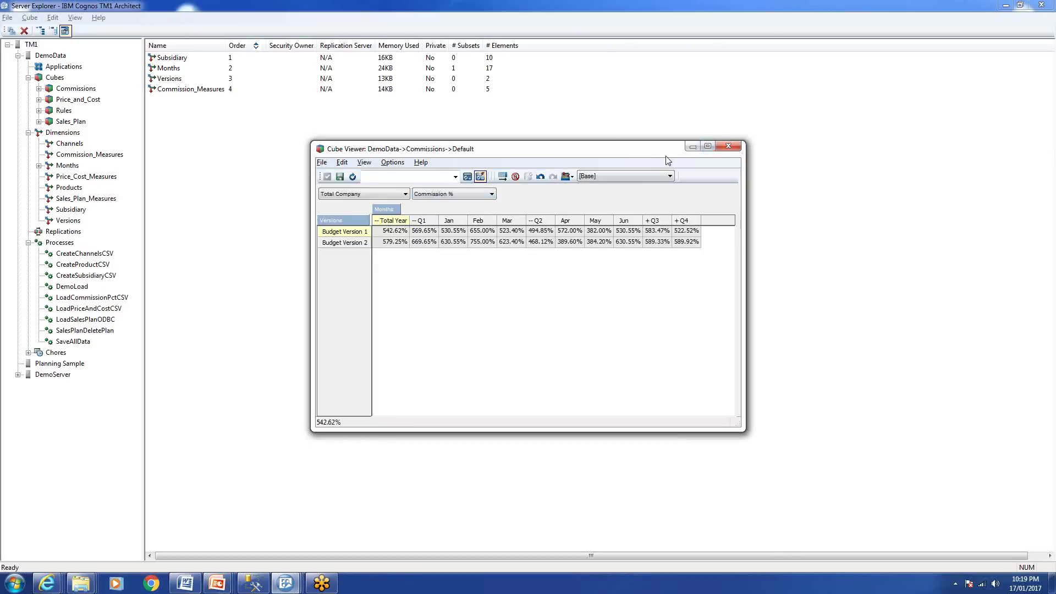
pyautogui.moveTo(668, 150); pyautogui.dragTo(592, 95)
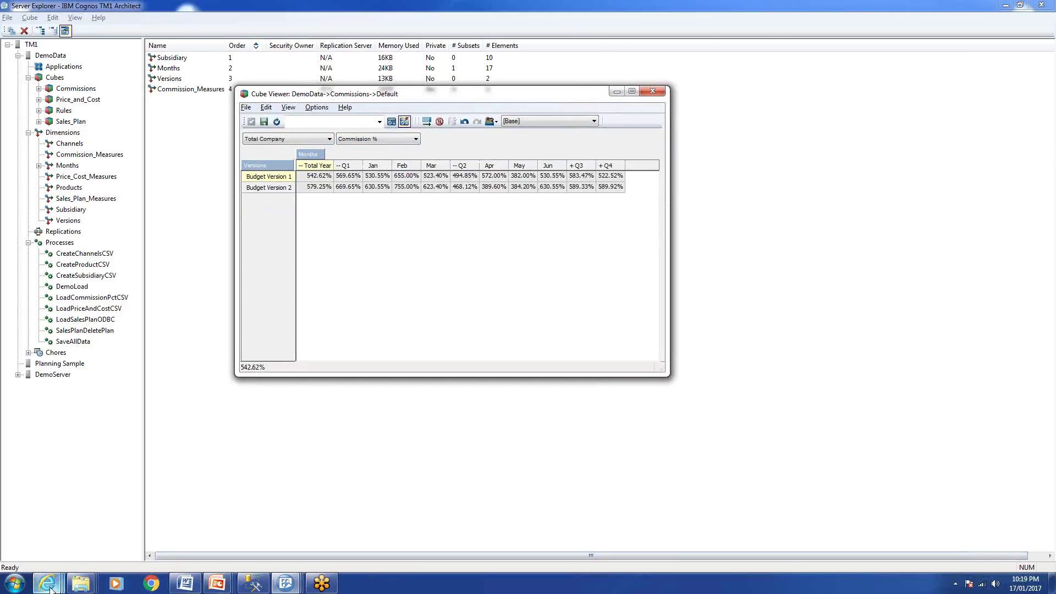
# - Bring the TM1-Training PowerPoint presentation to the front
pyautogui.moveTo(239, 585)
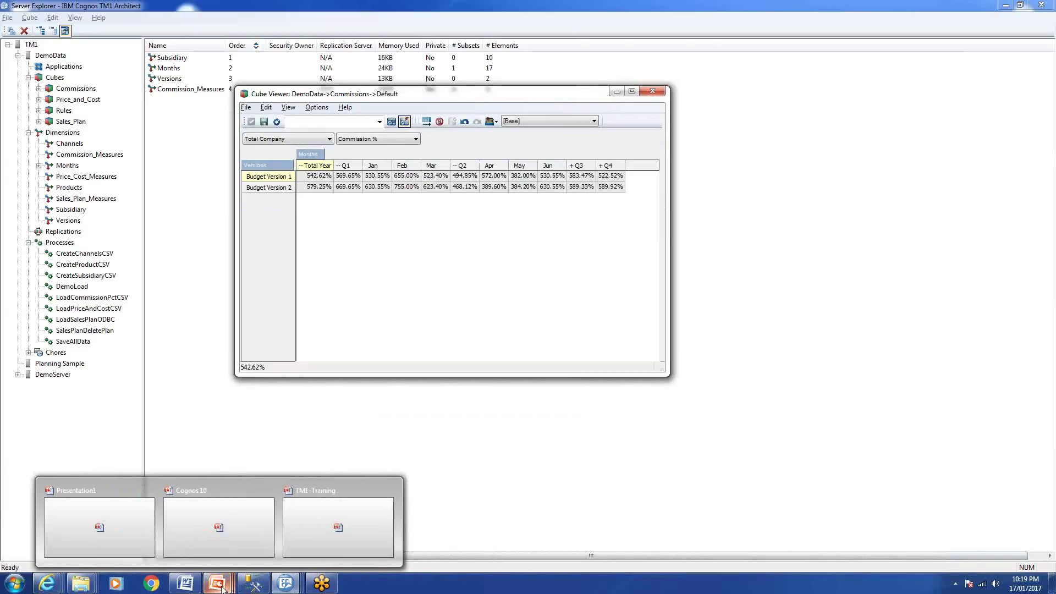
pyautogui.click(315, 530)
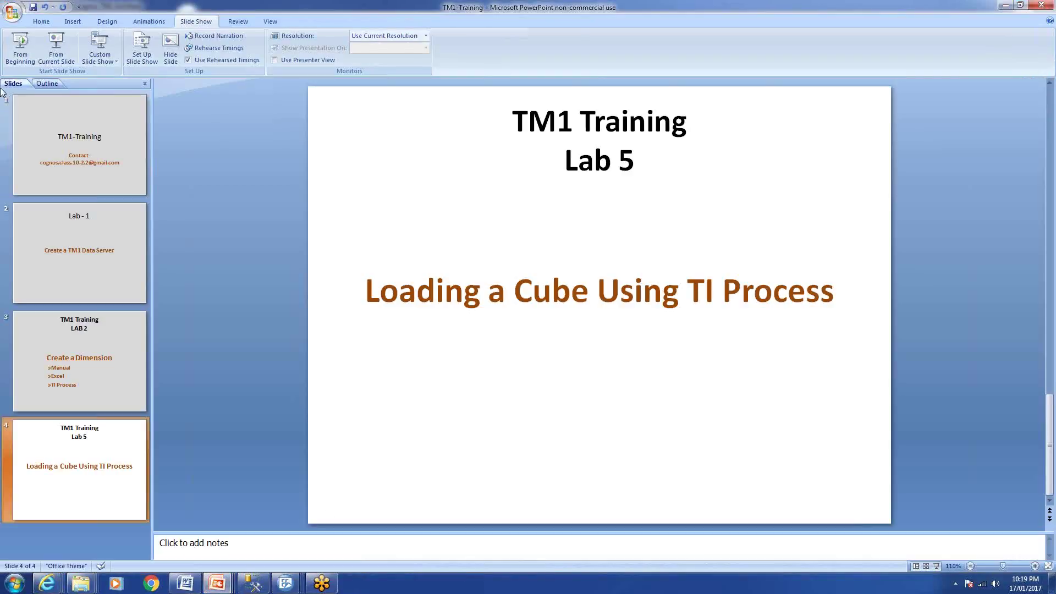